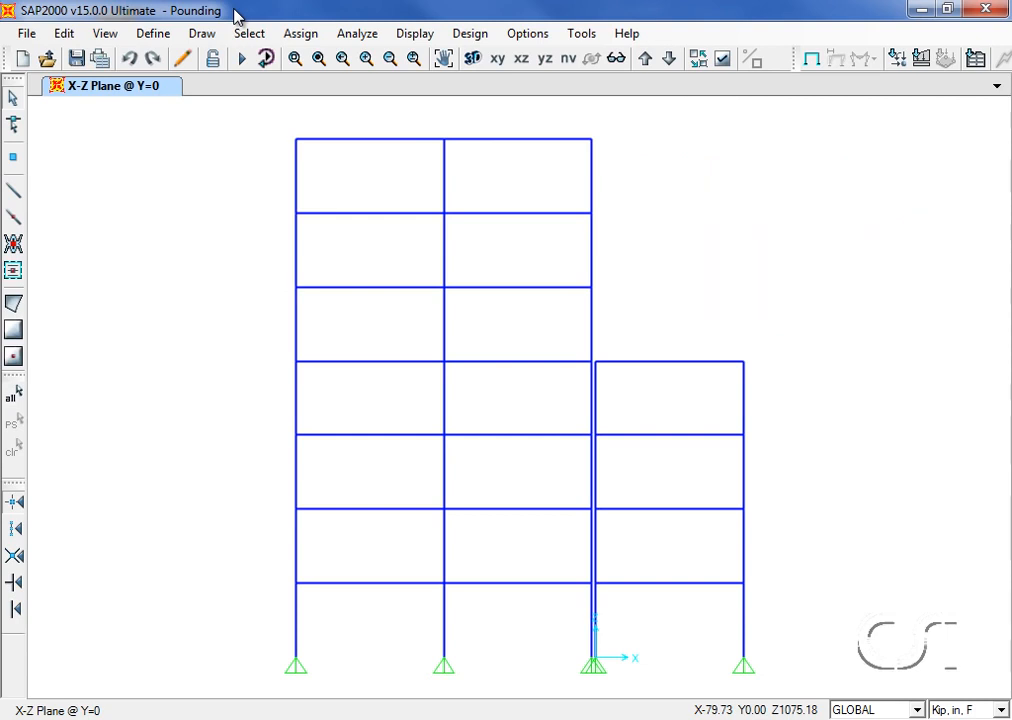
# Add a new link/support property of type Gap and name it GAP.
pyautogui.click(160, 36)
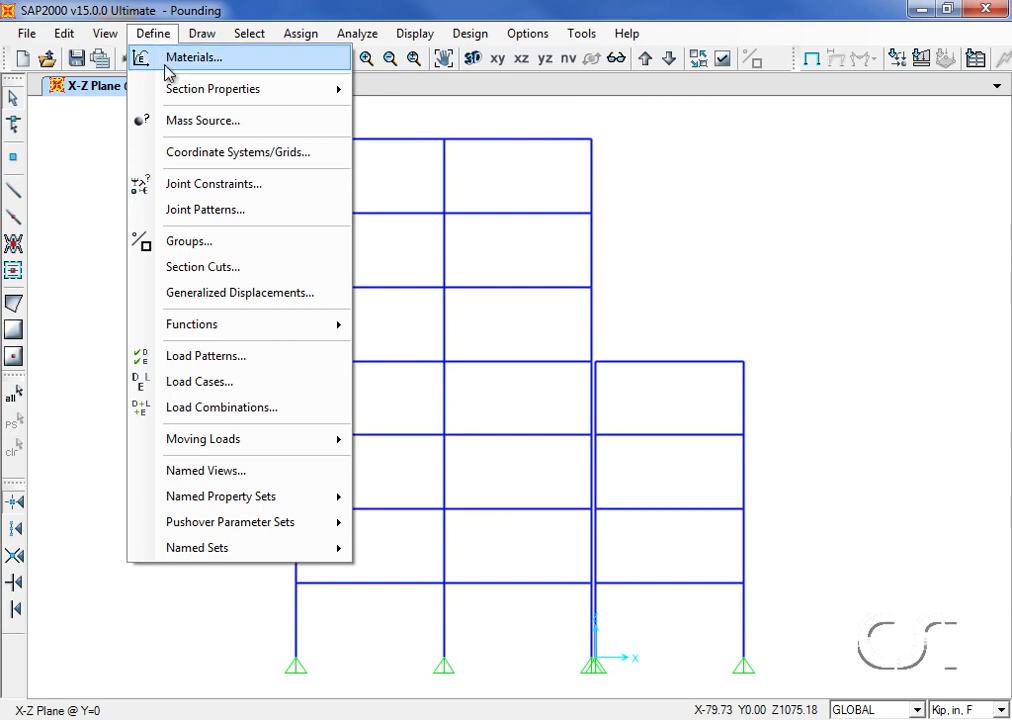
pyautogui.moveTo(173, 91)
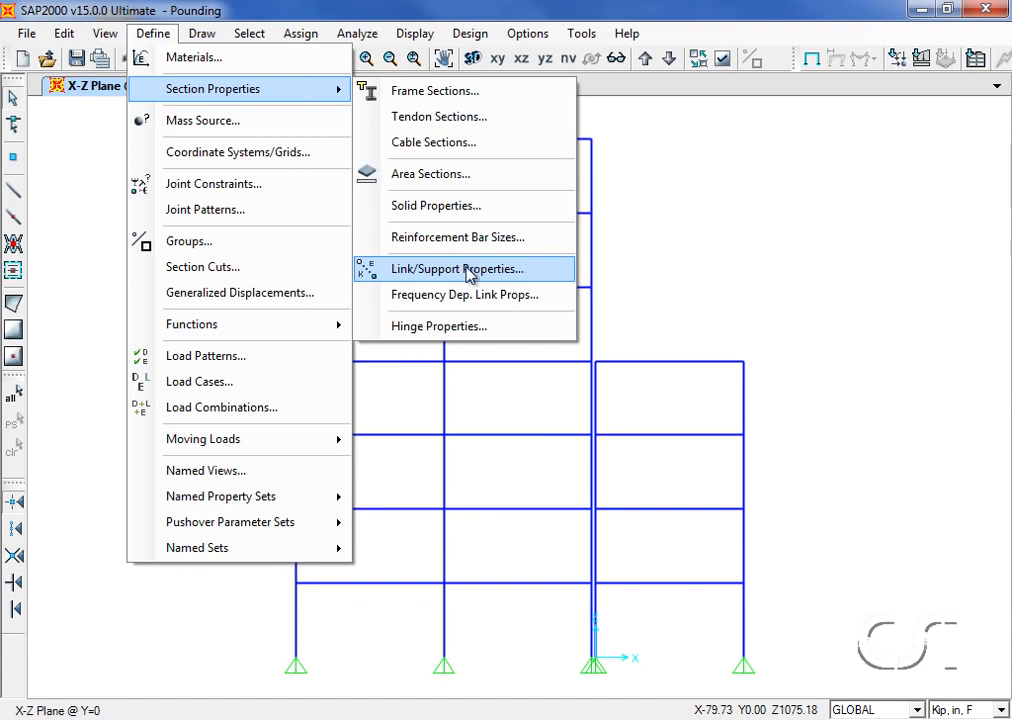
pyautogui.click(470, 272)
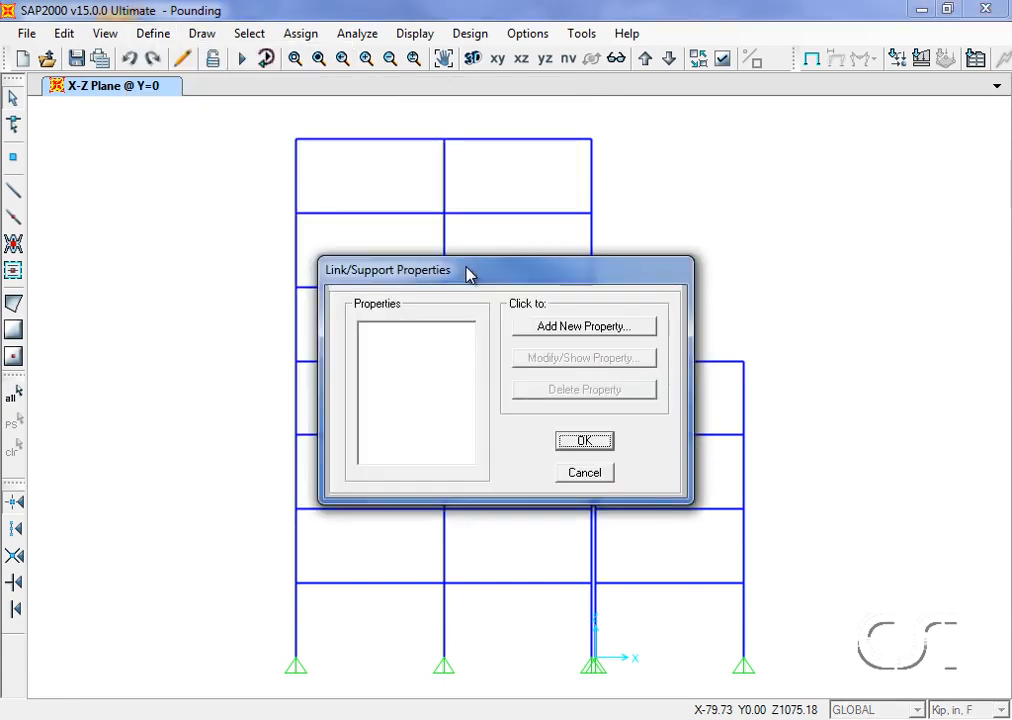
pyautogui.click(561, 330)
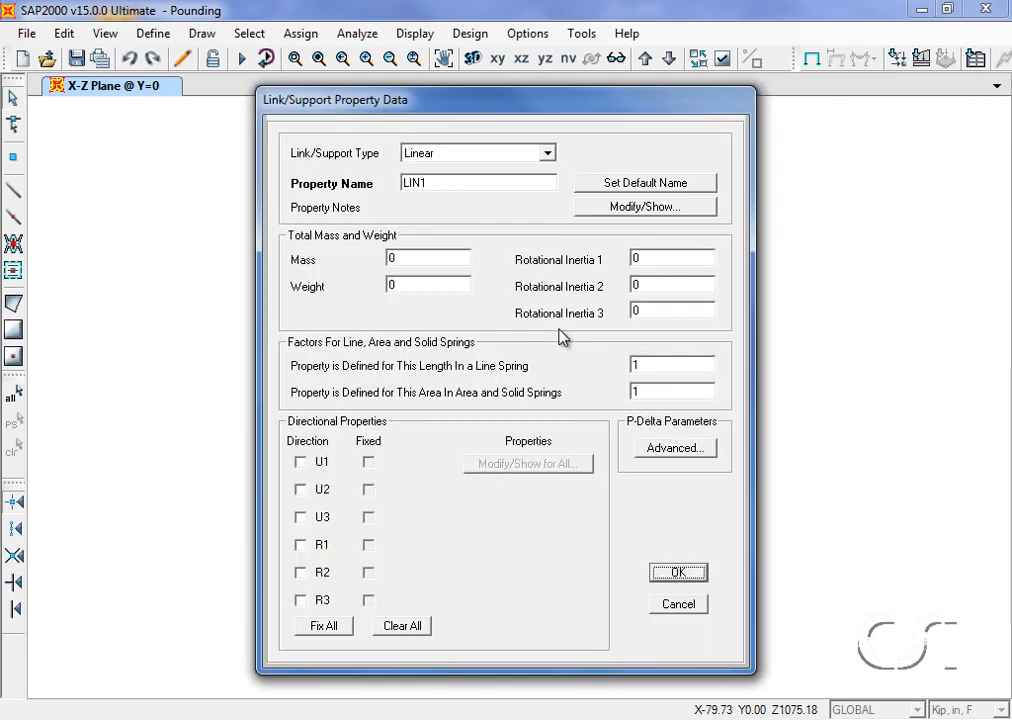
pyautogui.click(454, 156)
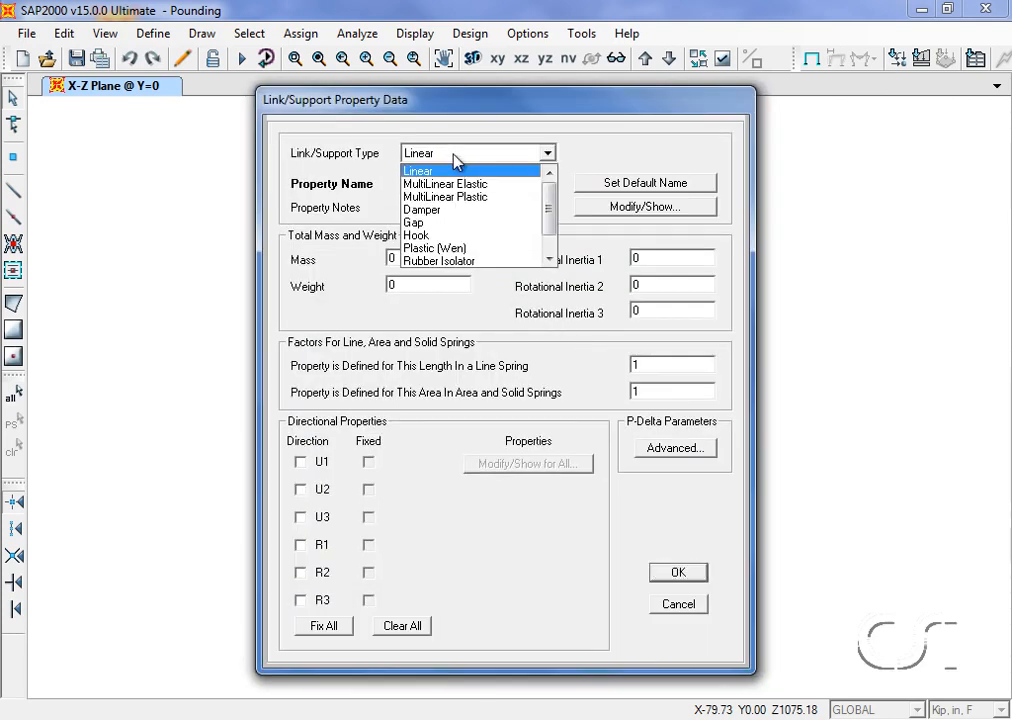
pyautogui.click(437, 232)
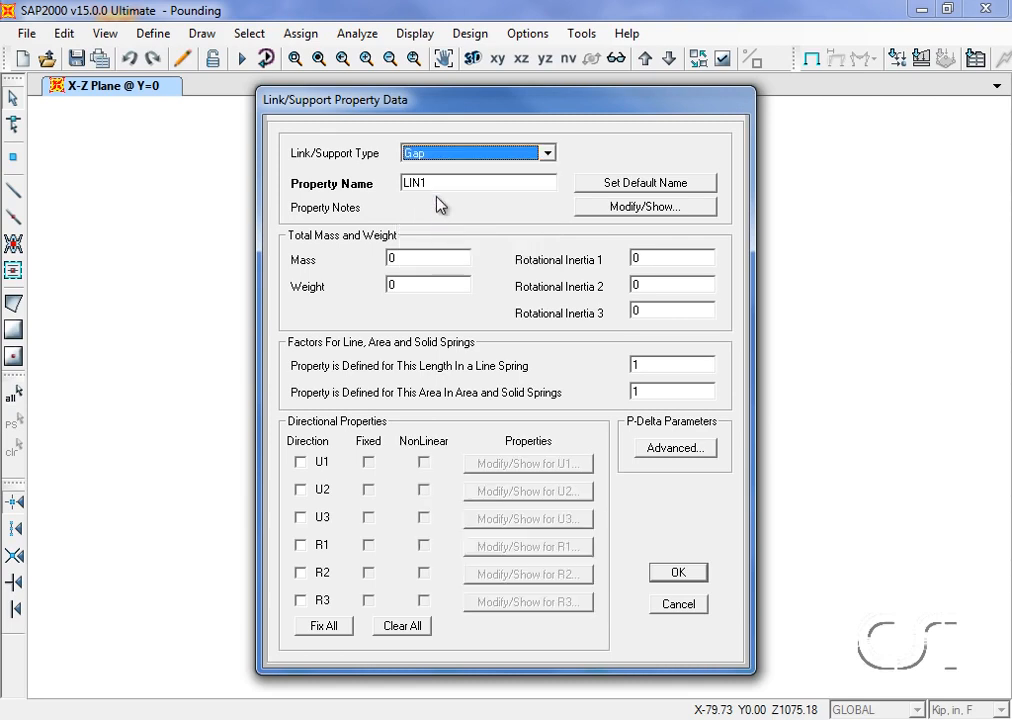
pyautogui.doubleClick(437, 183)
pyautogui.write('GAP')
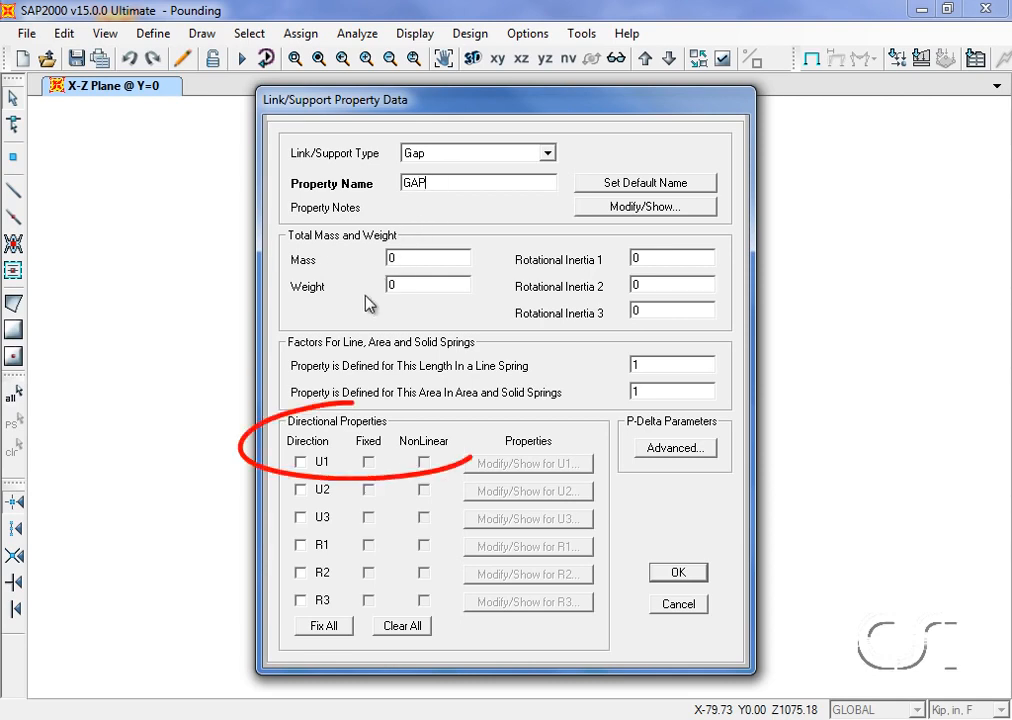
# Activate the GAP property's U1 direction as nonlinear with a nonlinear stiffness of 1000, and accept the definition.
pyautogui.click(309, 462)
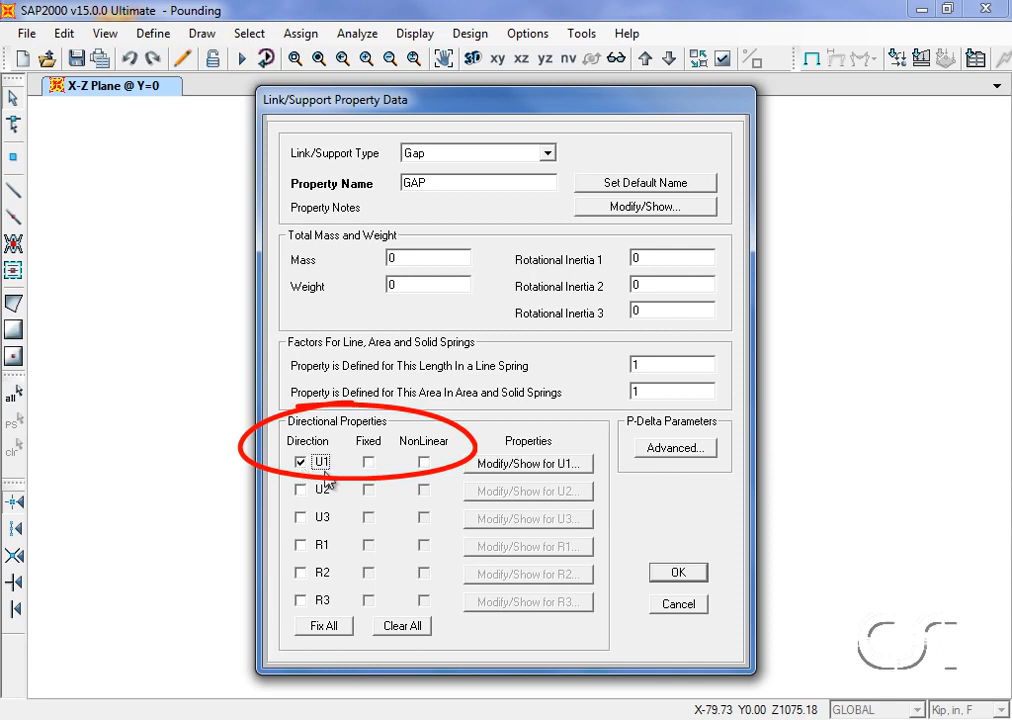
pyautogui.click(424, 463)
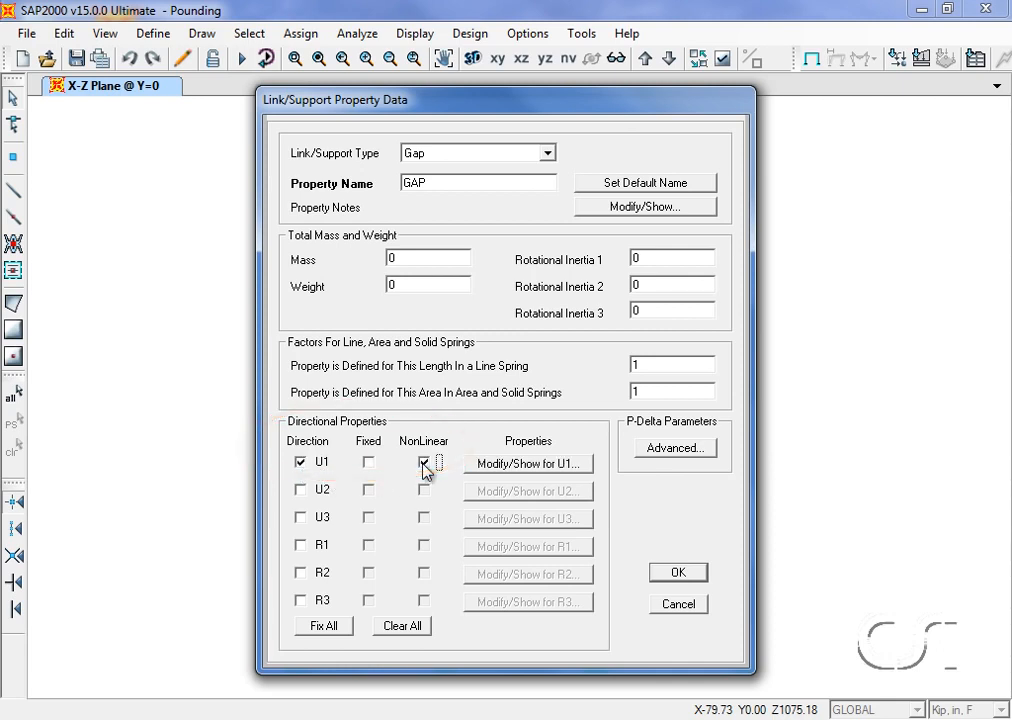
pyautogui.click(497, 466)
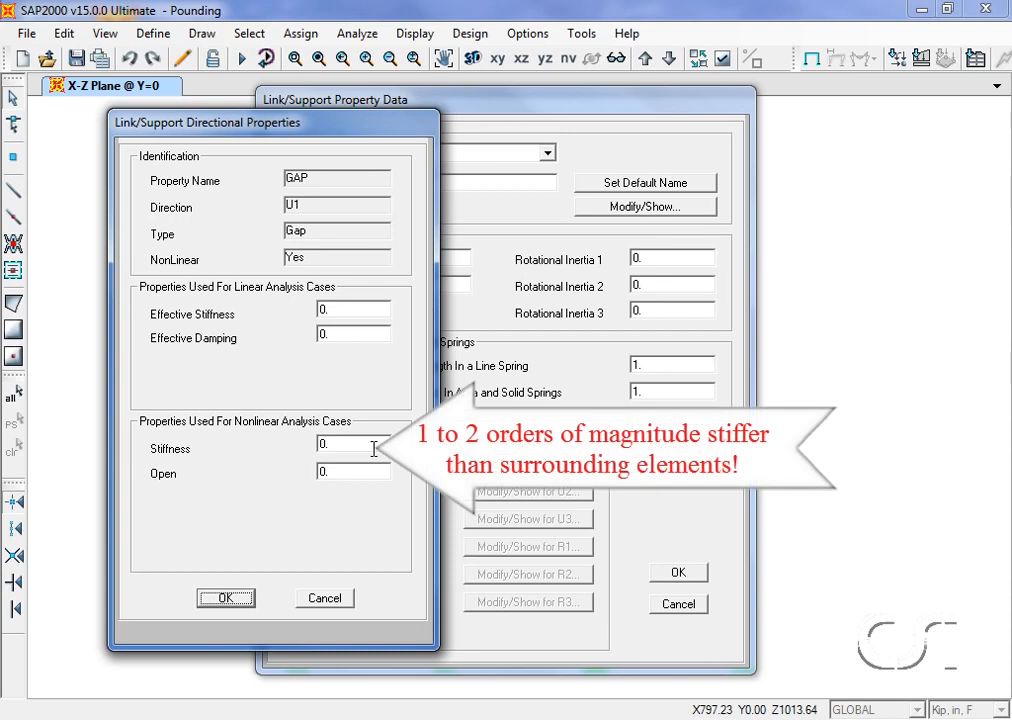
pyautogui.doubleClick(349, 447)
pyautogui.write('1000')
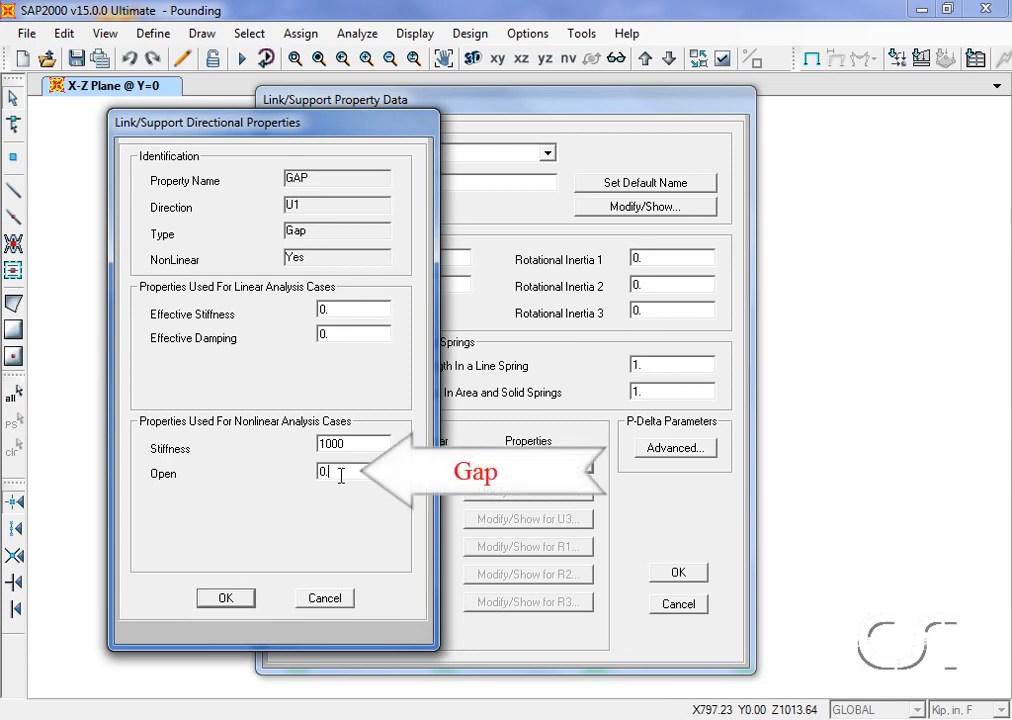
pyautogui.click(226, 599)
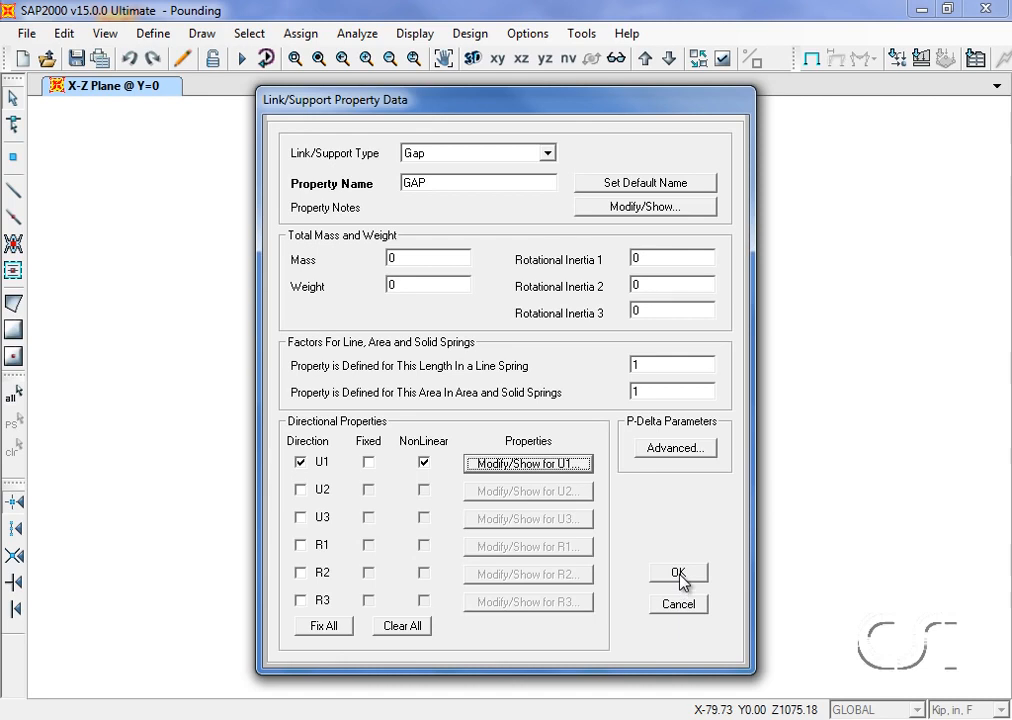
pyautogui.click(679, 576)
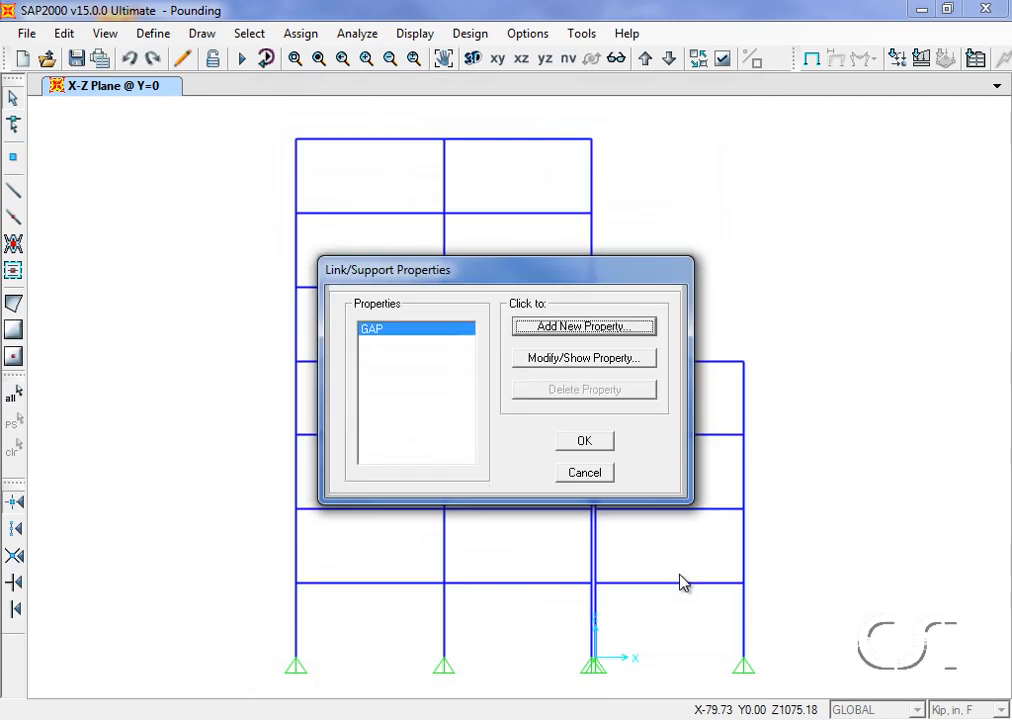
pyautogui.click(587, 442)
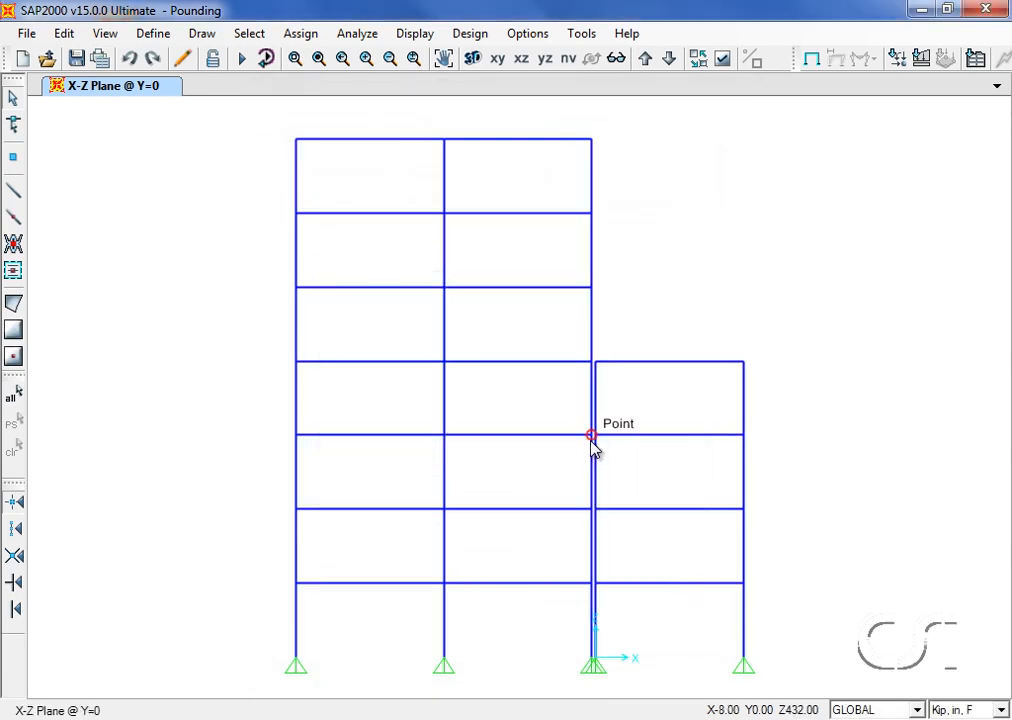
# Draw a two-joint GAP link between the two buildings' facing columns at the shorter building's roof level.
pyautogui.click(295, 60)
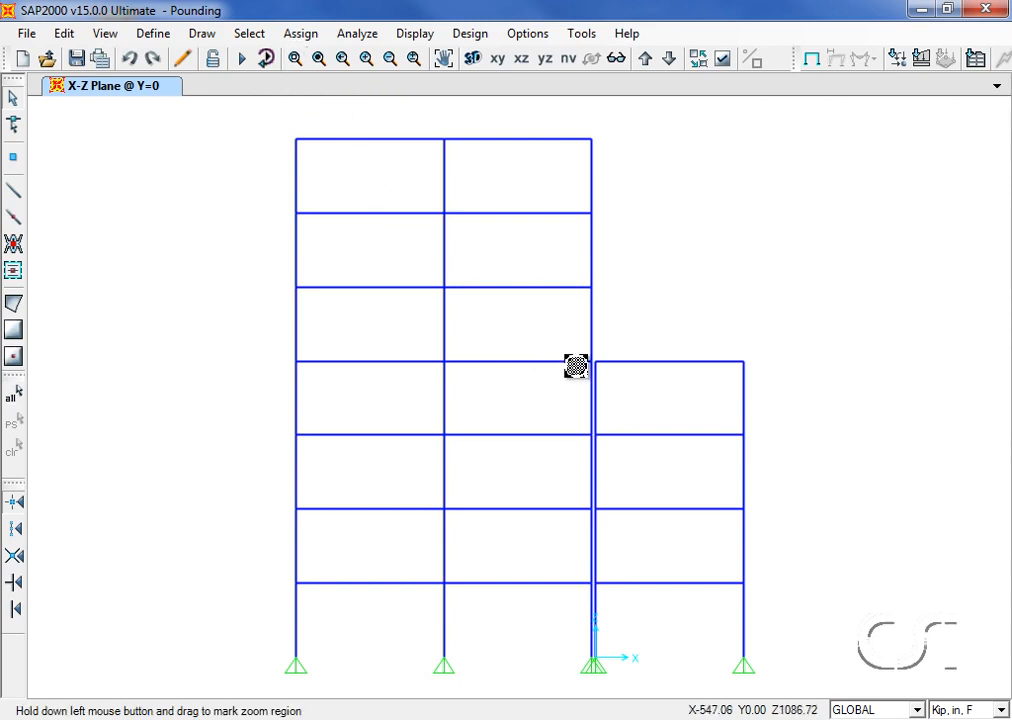
pyautogui.moveTo(567, 330); pyautogui.dragTo(607, 679)
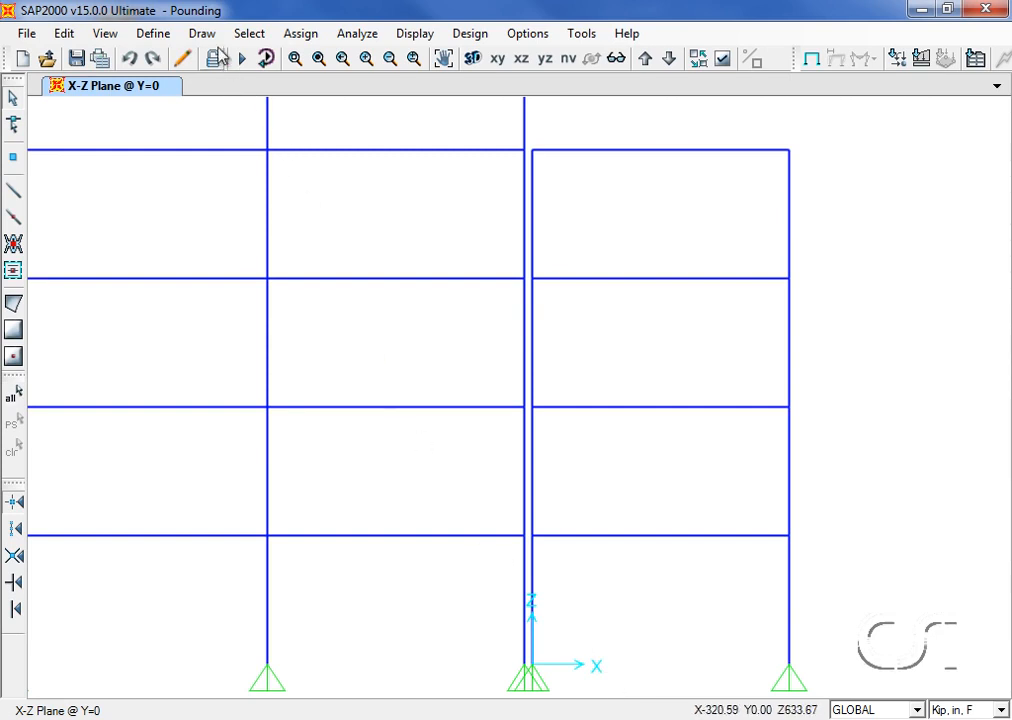
pyautogui.click(208, 38)
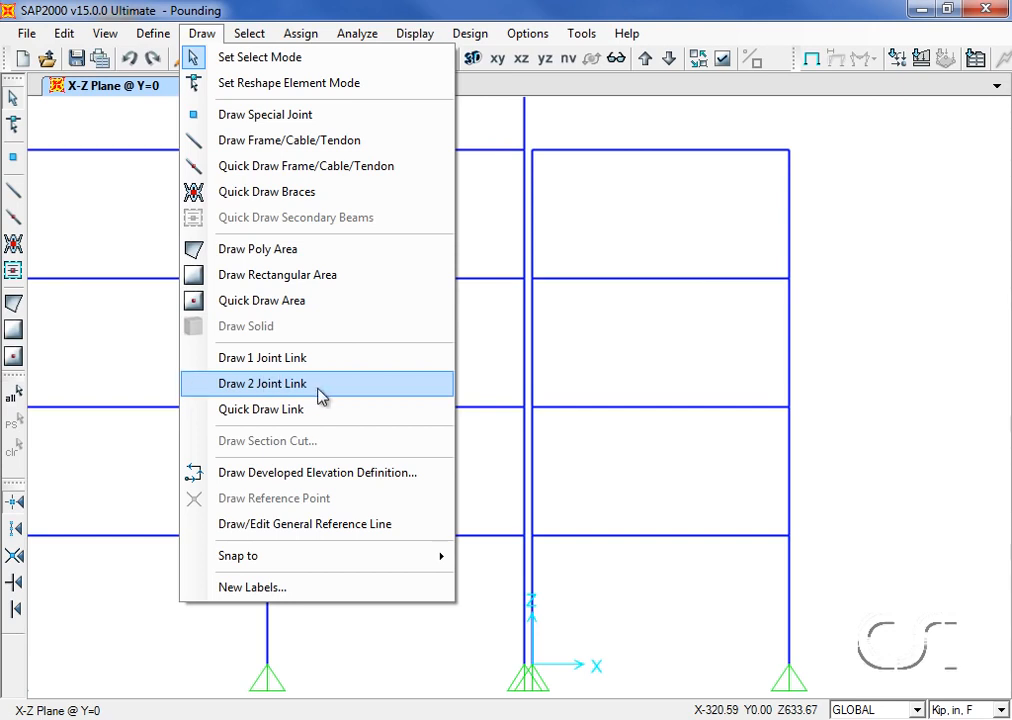
pyautogui.click(248, 387)
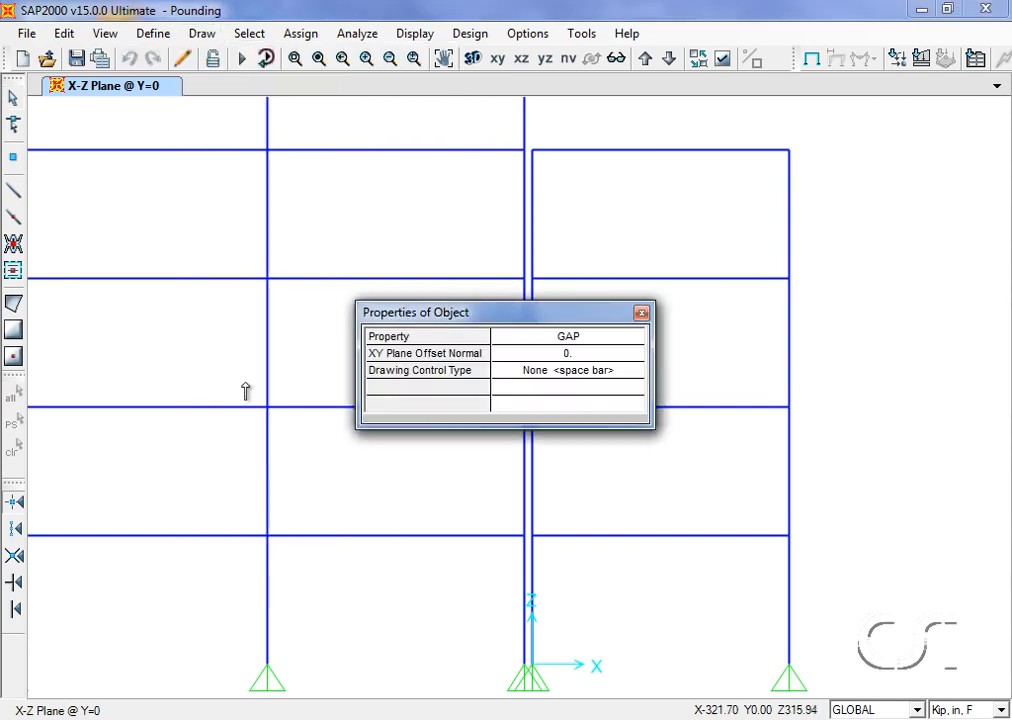
pyautogui.moveTo(530, 360); pyautogui.dragTo(540, 326)
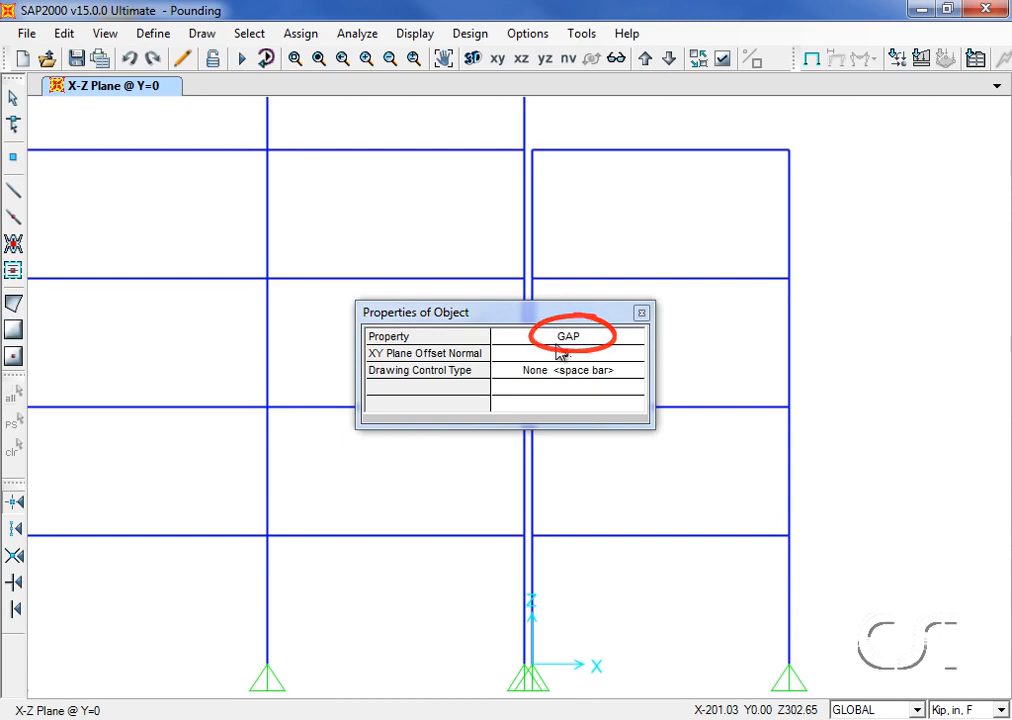
pyautogui.moveTo(550, 316); pyautogui.dragTo(329, 272)
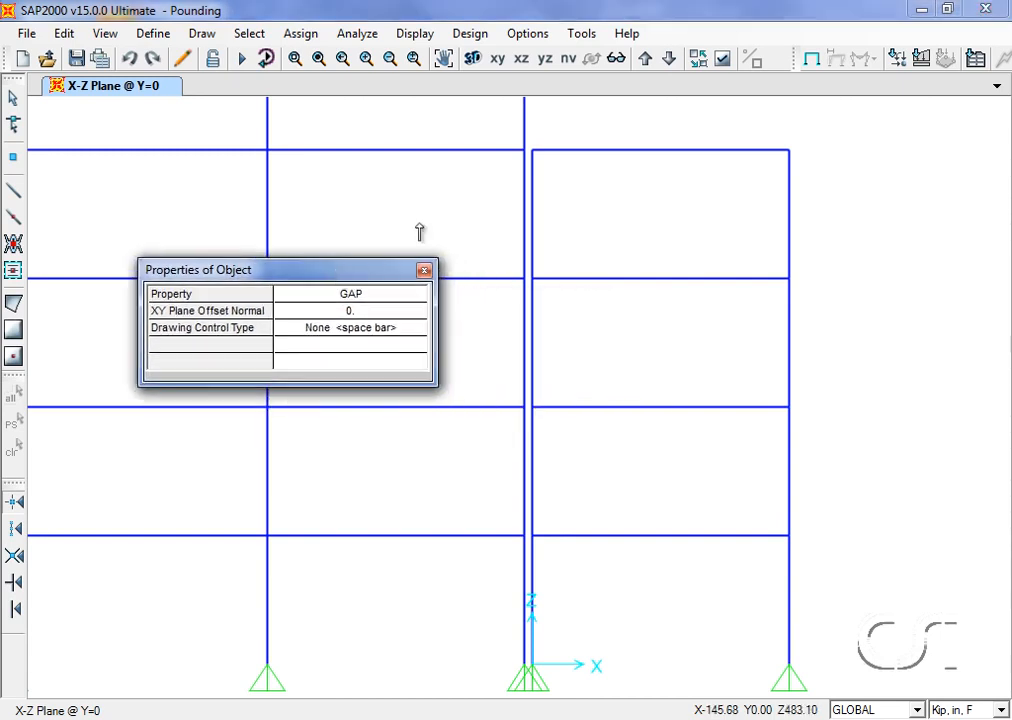
pyautogui.click(524, 150)
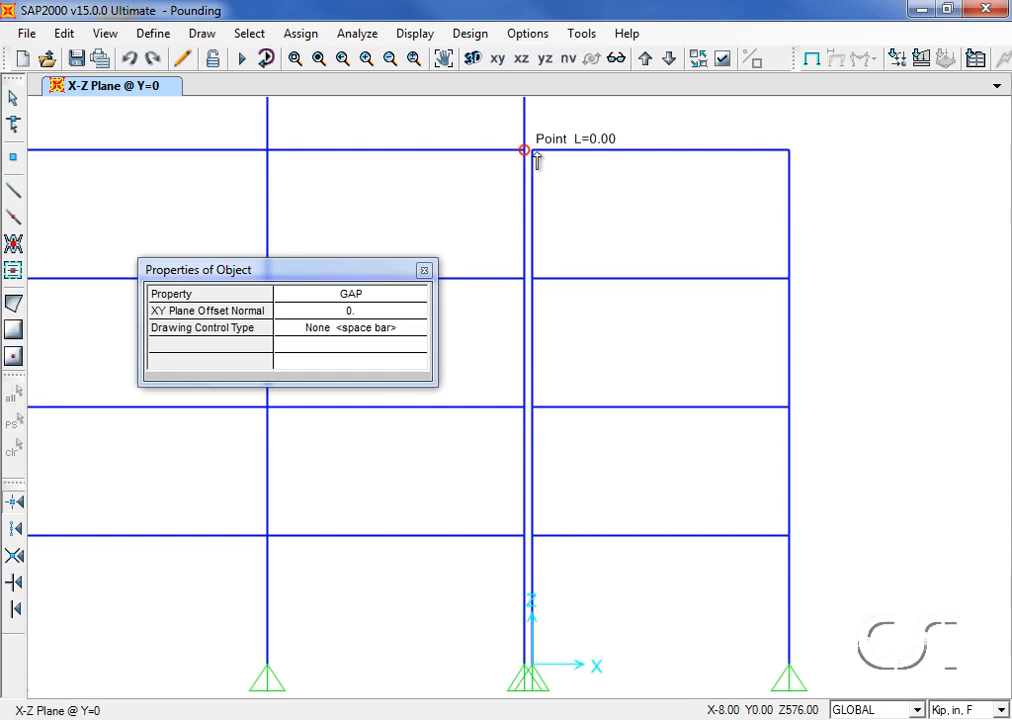
pyautogui.click(532, 151)
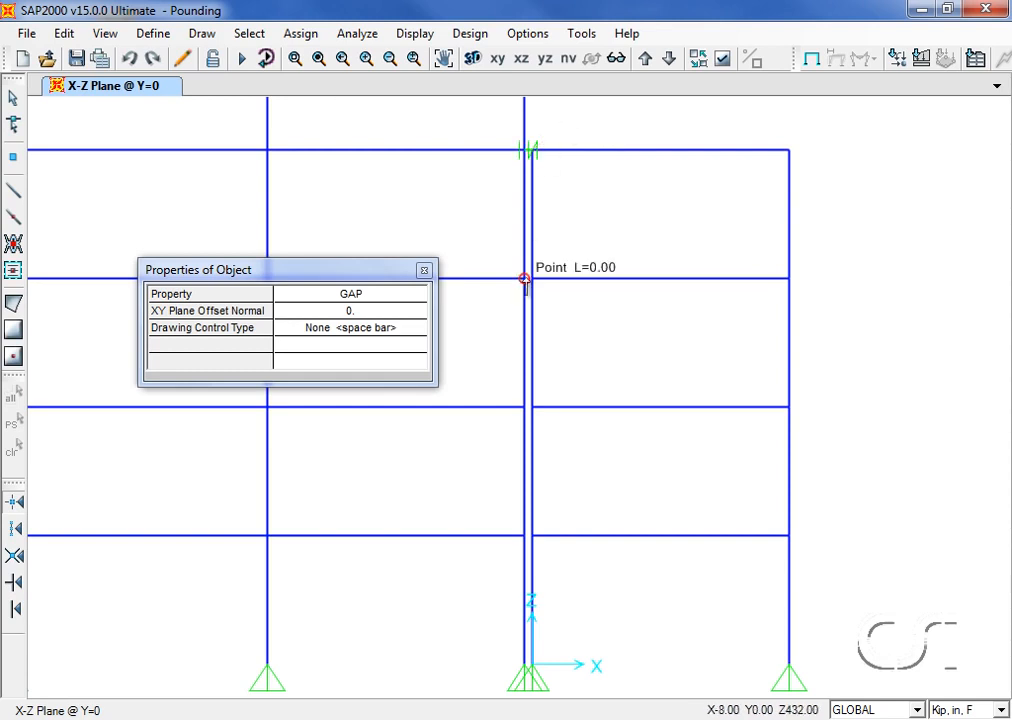
# Draw GAP links between the facing columns at the three floor levels below the shorter building's roof, and return to select mode.
pyautogui.click(524, 278)
pyautogui.click(532, 278)
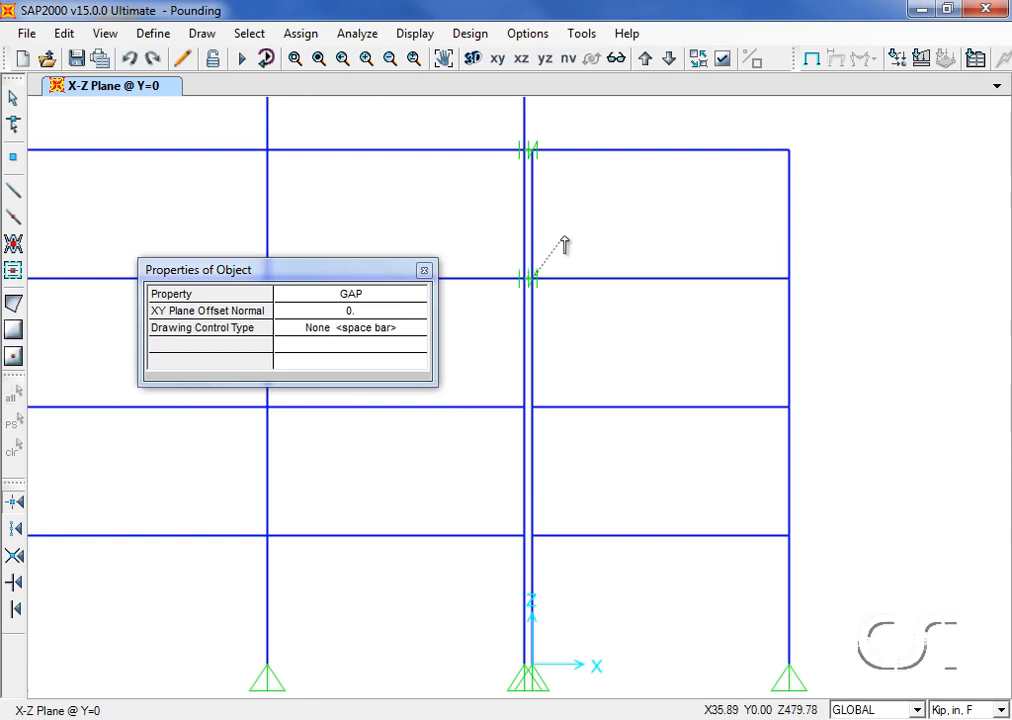
pyautogui.click(524, 407)
pyautogui.click(532, 407)
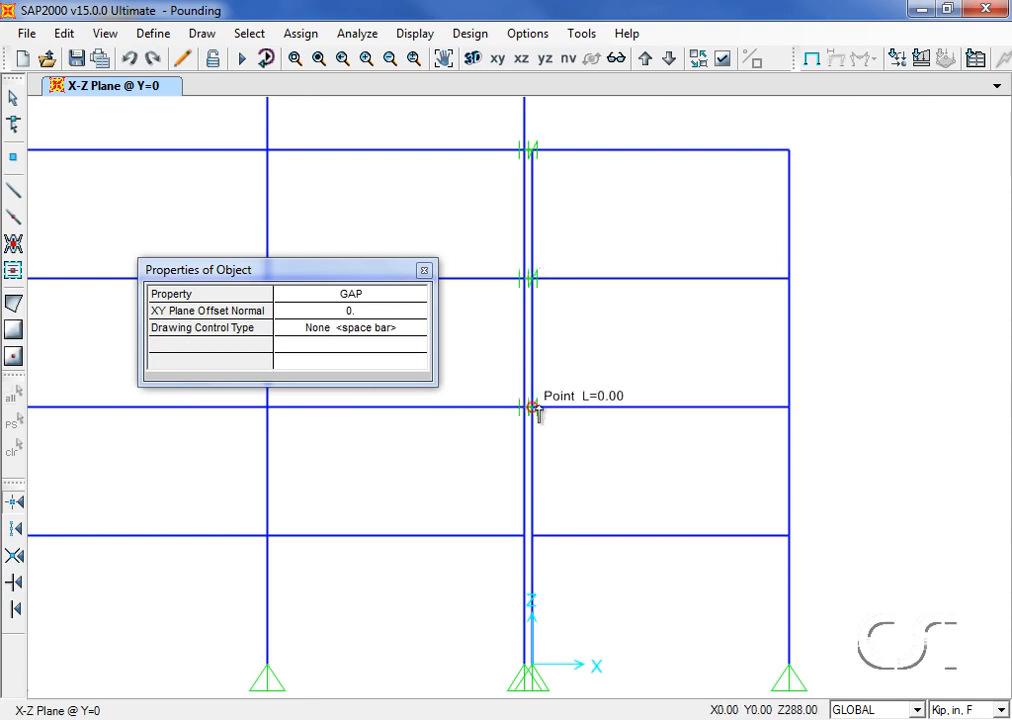
pyautogui.click(524, 535)
pyautogui.click(532, 535)
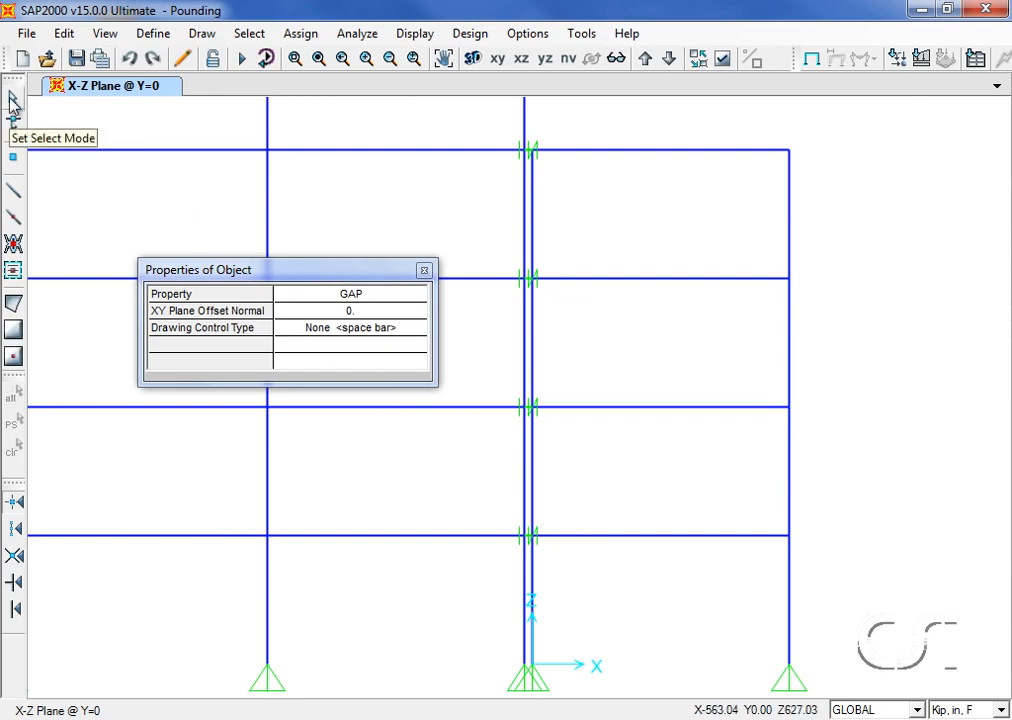
pyautogui.click(12, 101)
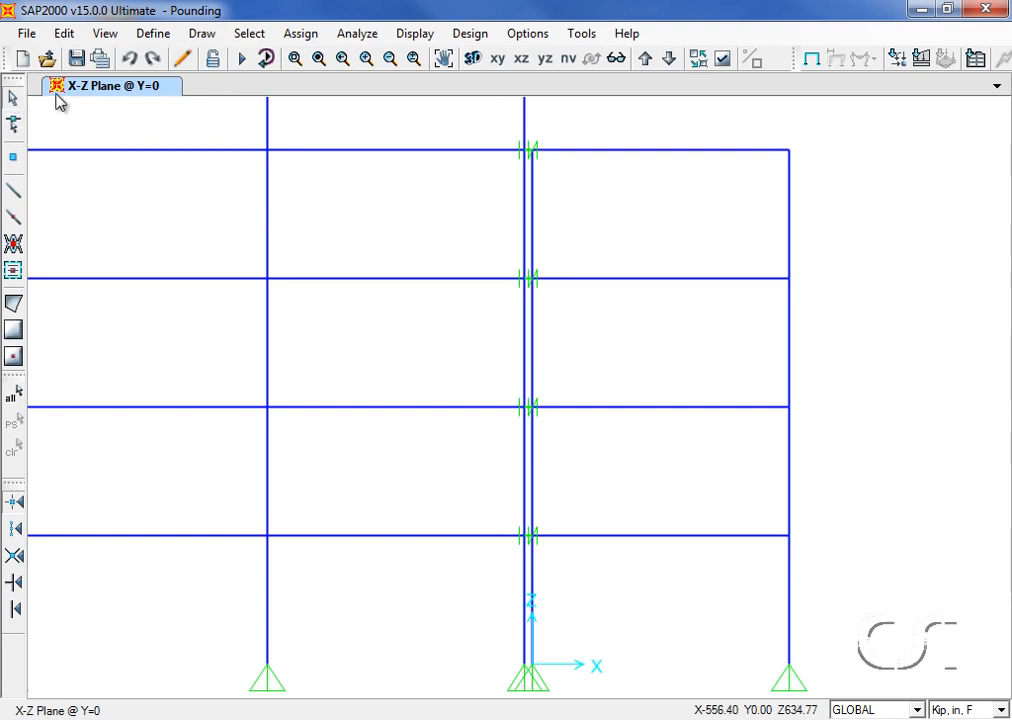
pyautogui.click(320, 60)
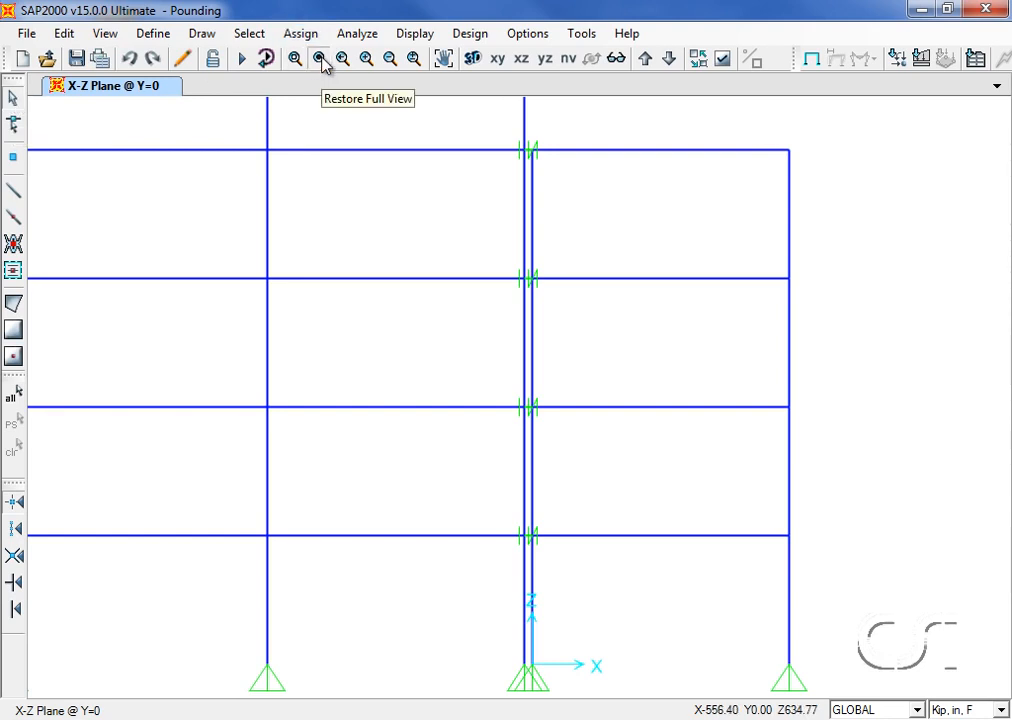
# Add a new time history function of type From File and name it ELCENTRO.
pyautogui.click(163, 33)
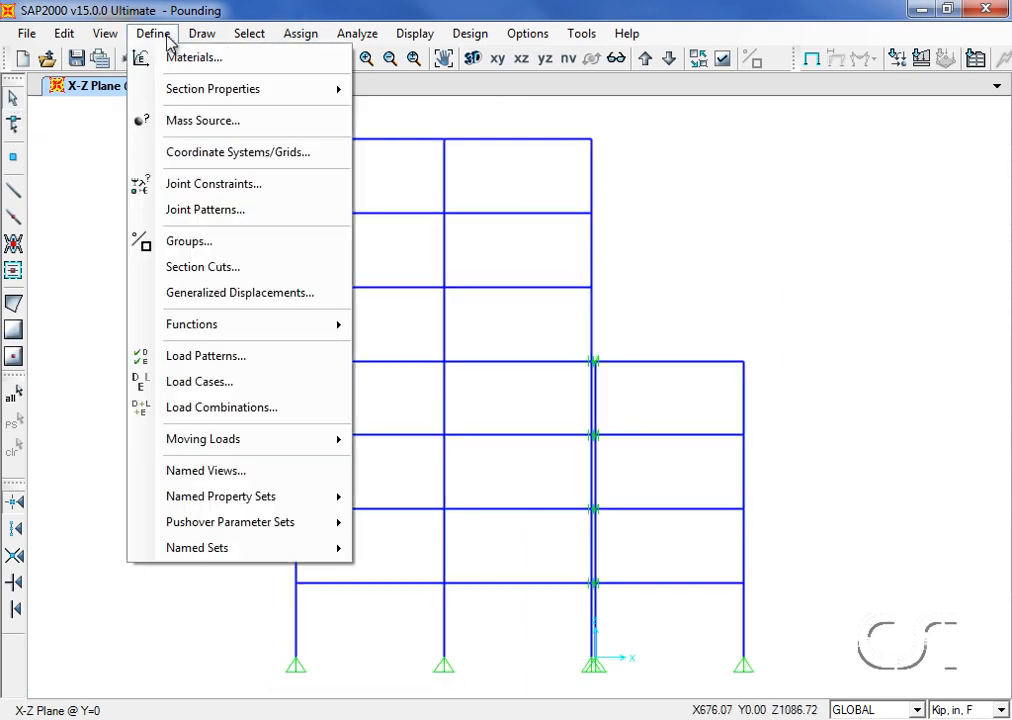
pyautogui.moveTo(294, 326)
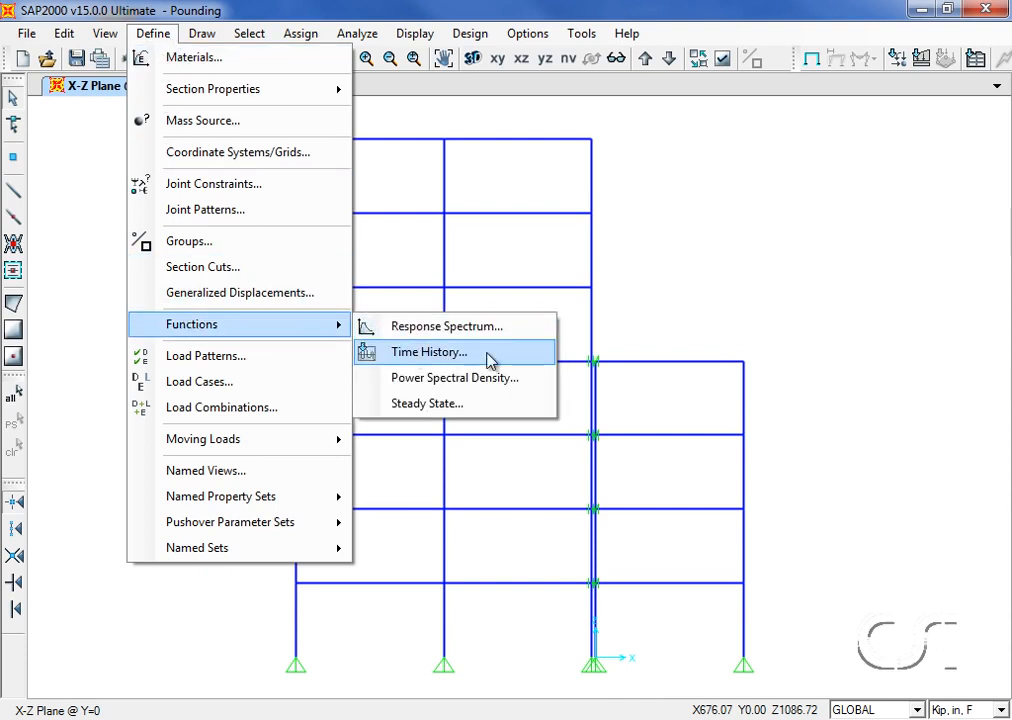
pyautogui.click(427, 353)
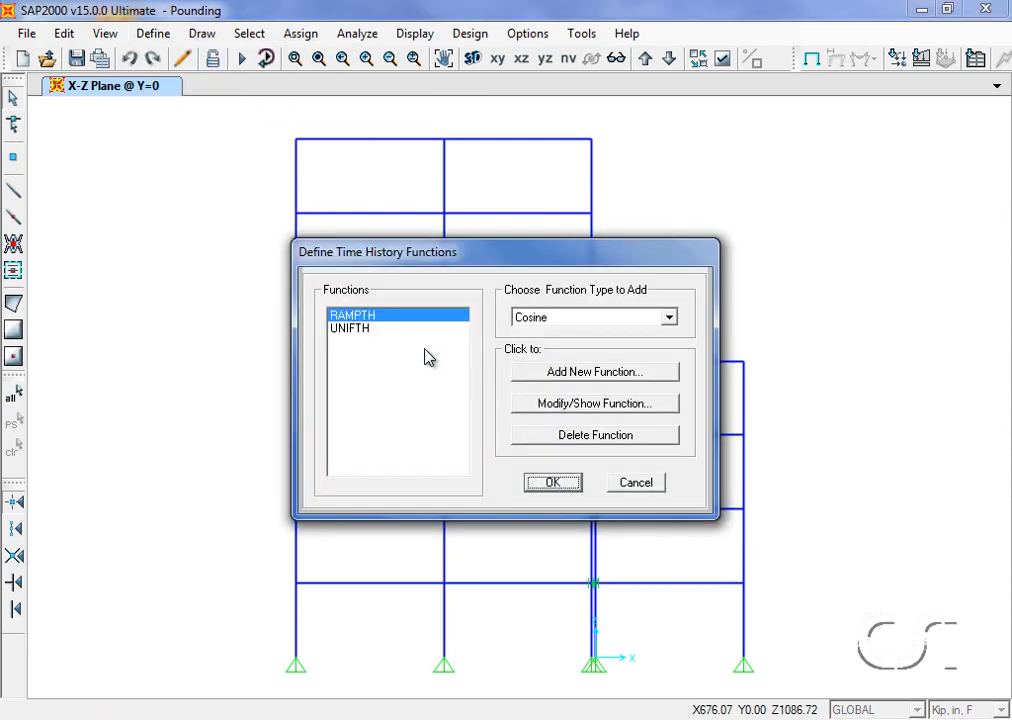
pyautogui.click(569, 320)
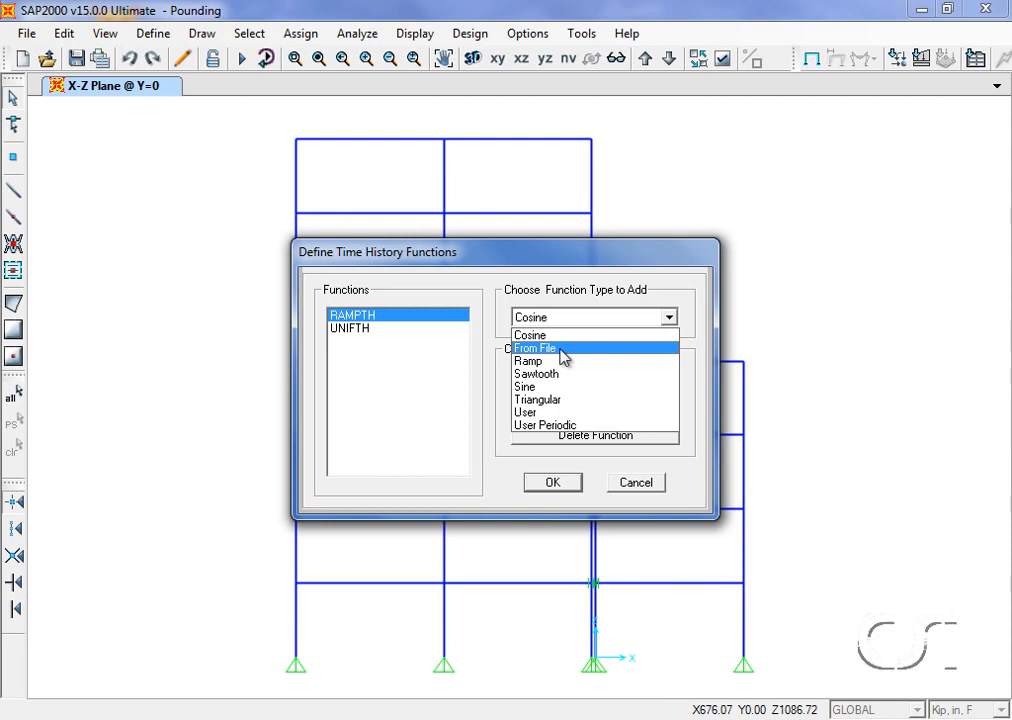
pyautogui.click(561, 350)
pyautogui.click(573, 374)
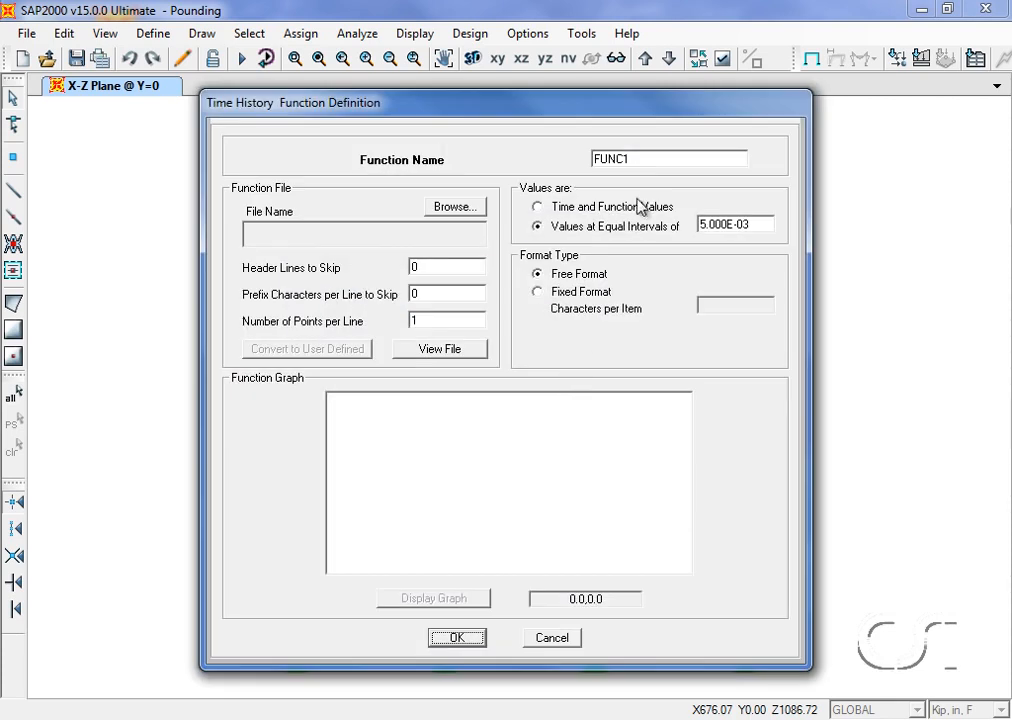
pyautogui.doubleClick(639, 160)
pyautogui.write('ELCENTRO')
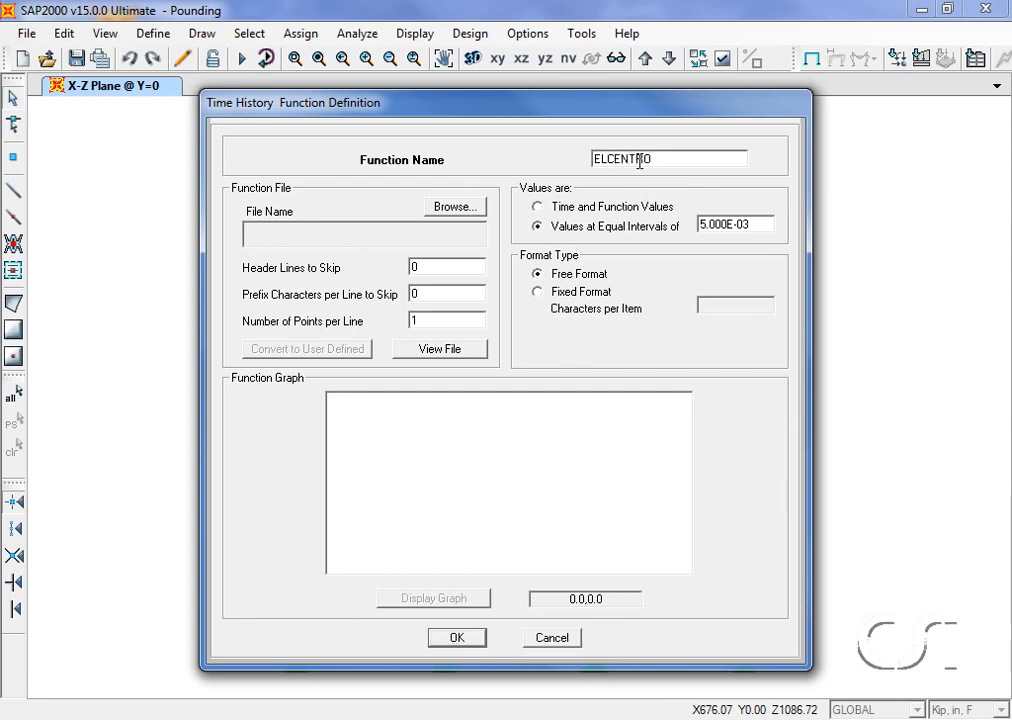
# Load the ELCENTRO data file from the Time History Functions folder, listing all file types, as the function's source file.
pyautogui.click(472, 207)
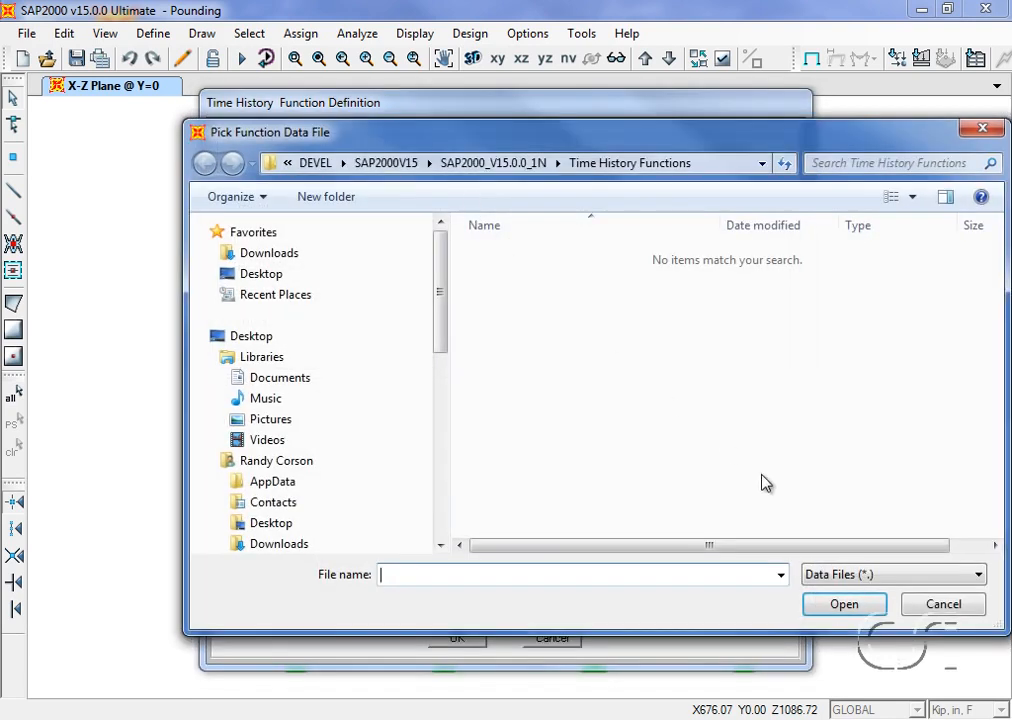
pyautogui.click(862, 567)
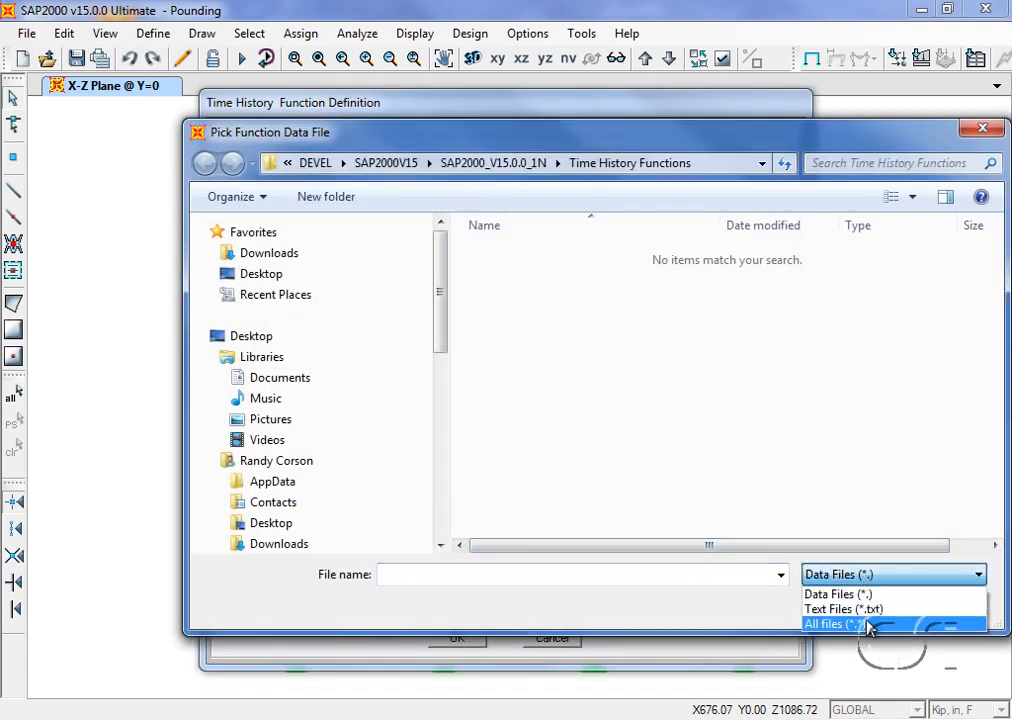
pyautogui.click(868, 625)
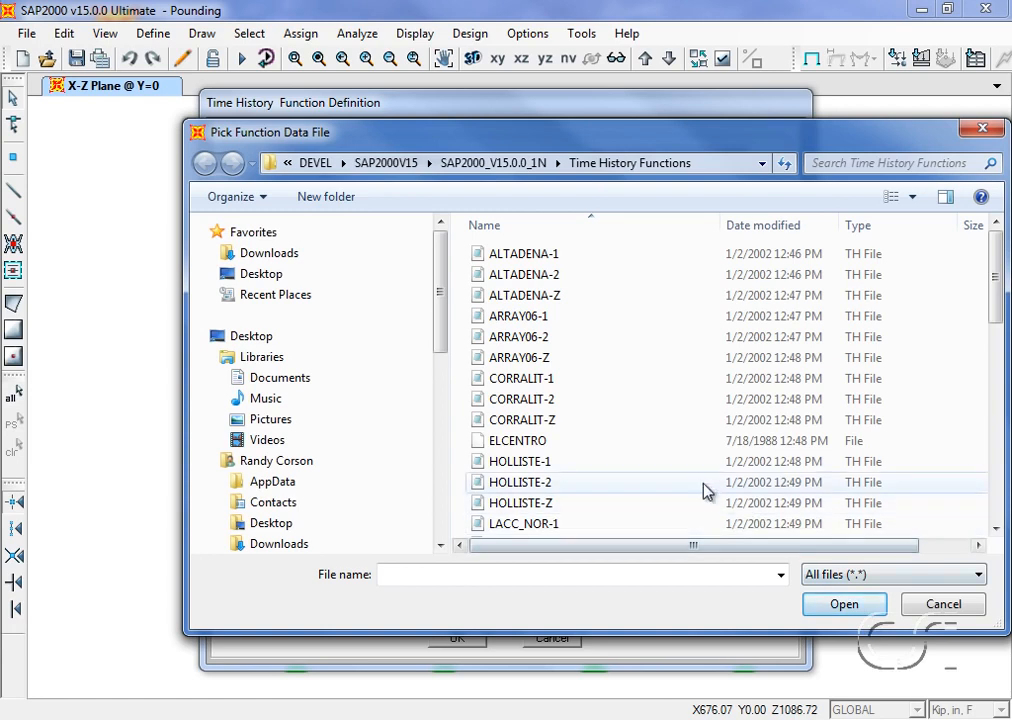
pyautogui.click(543, 450)
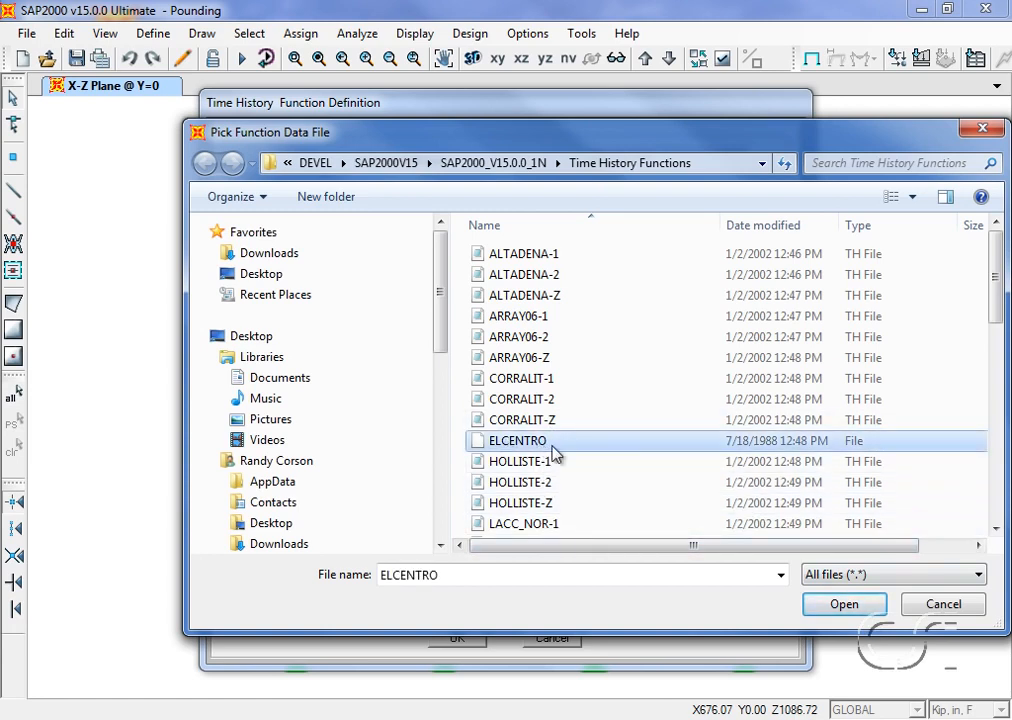
pyautogui.click(838, 604)
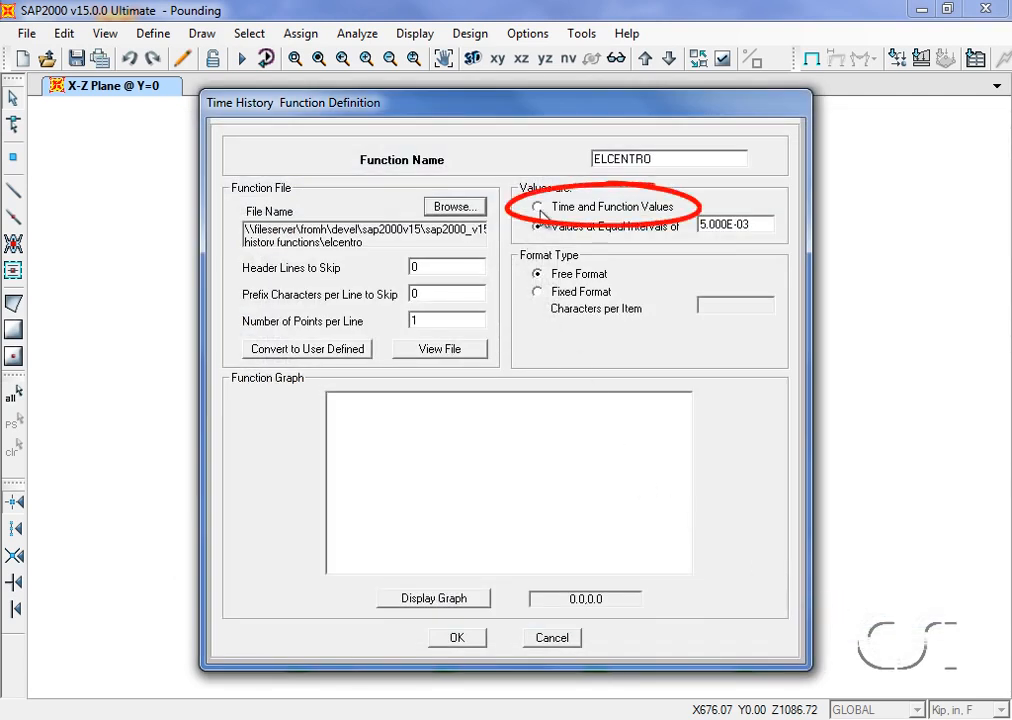
# Set the file format to Time and Function Values with 3 points per line, display the function's graph, and accept the ELCENTRO function.
pyautogui.click(538, 208)
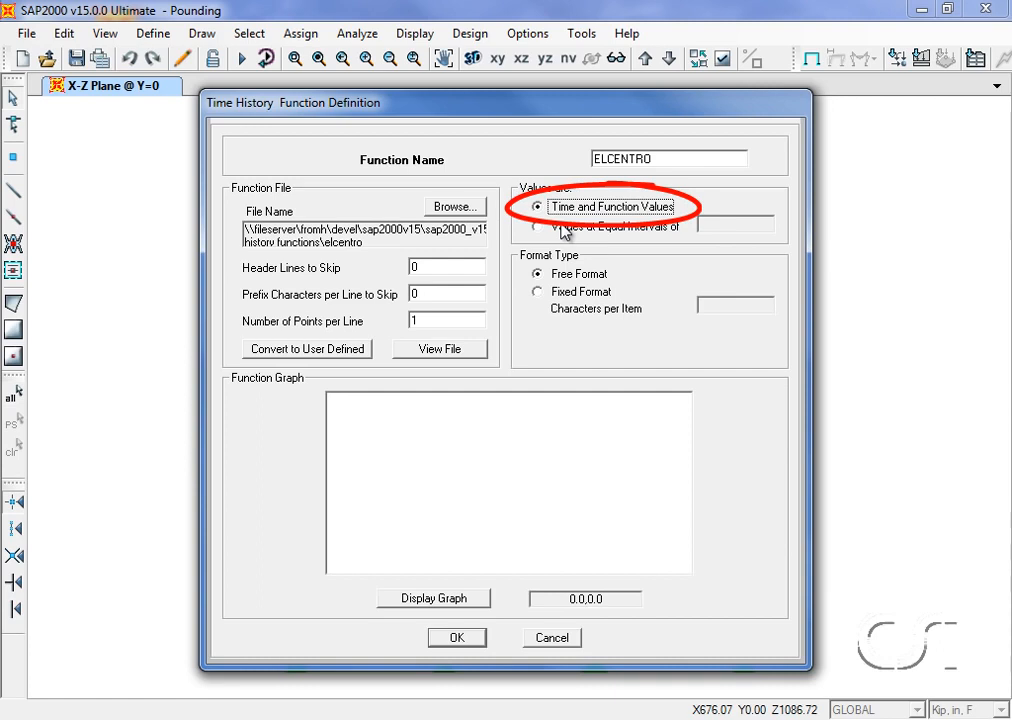
pyautogui.doubleClick(430, 320)
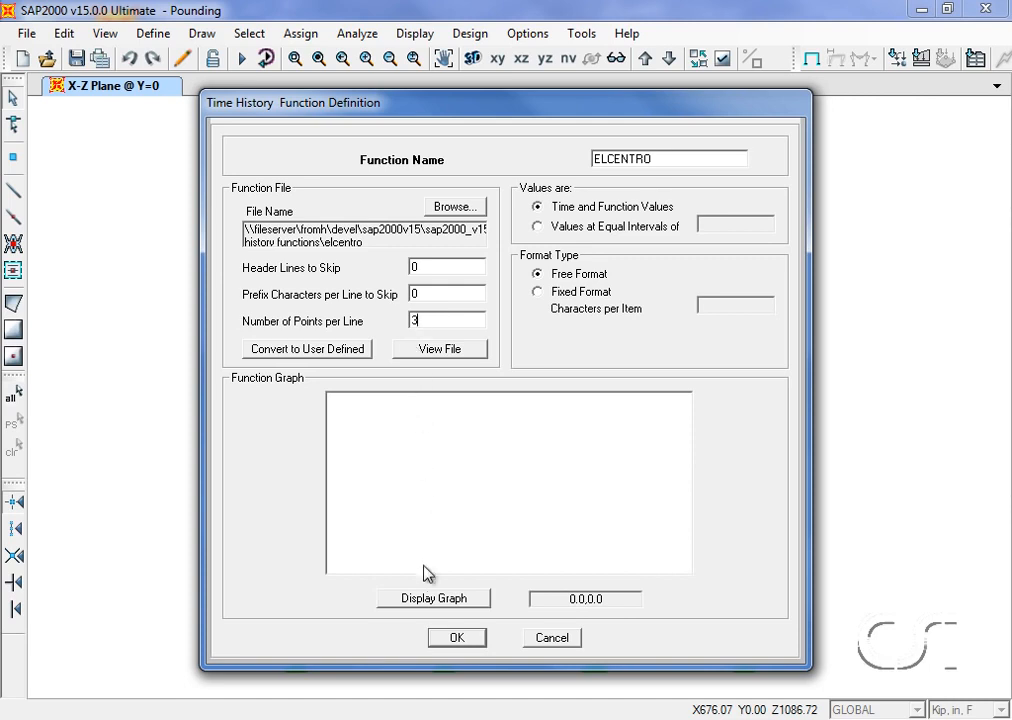
pyautogui.click(430, 598)
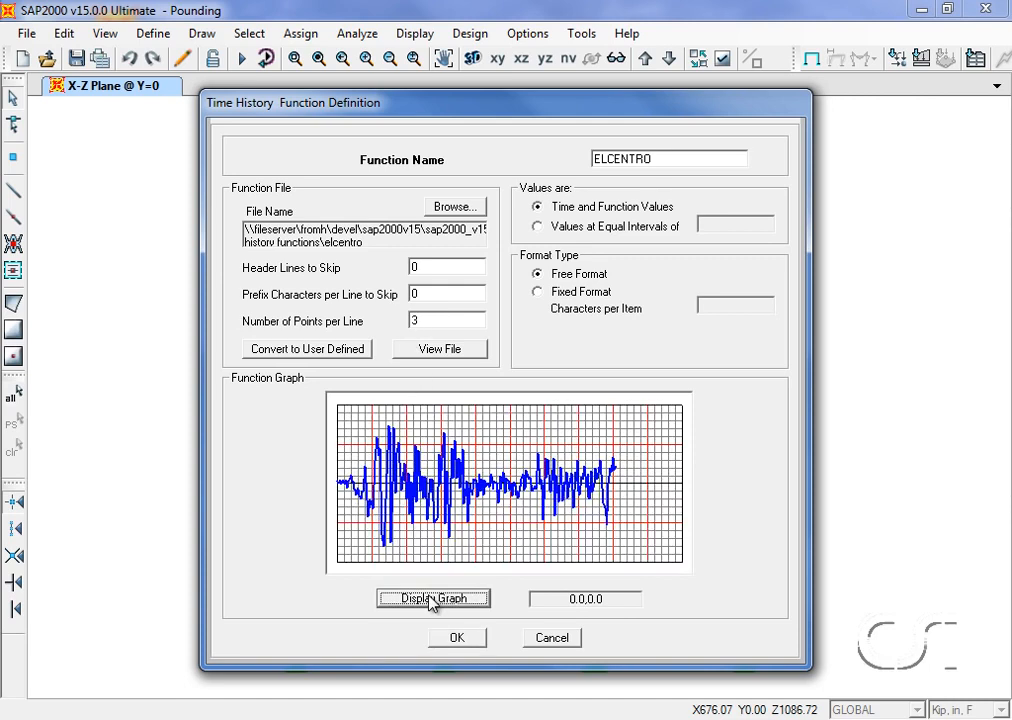
pyautogui.click(457, 638)
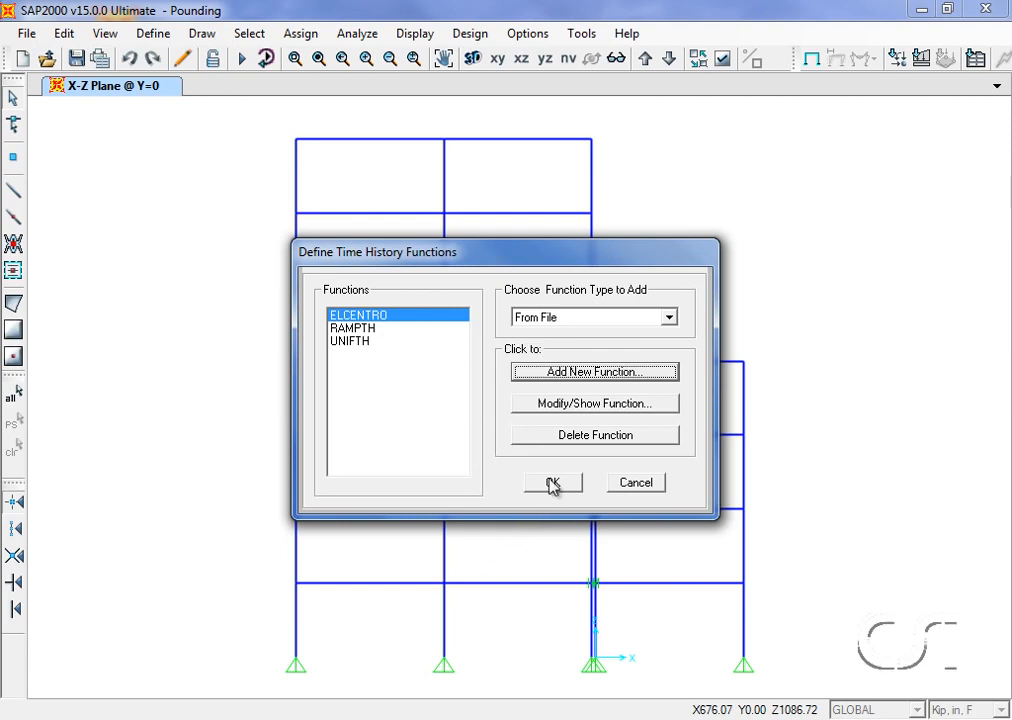
pyautogui.click(552, 483)
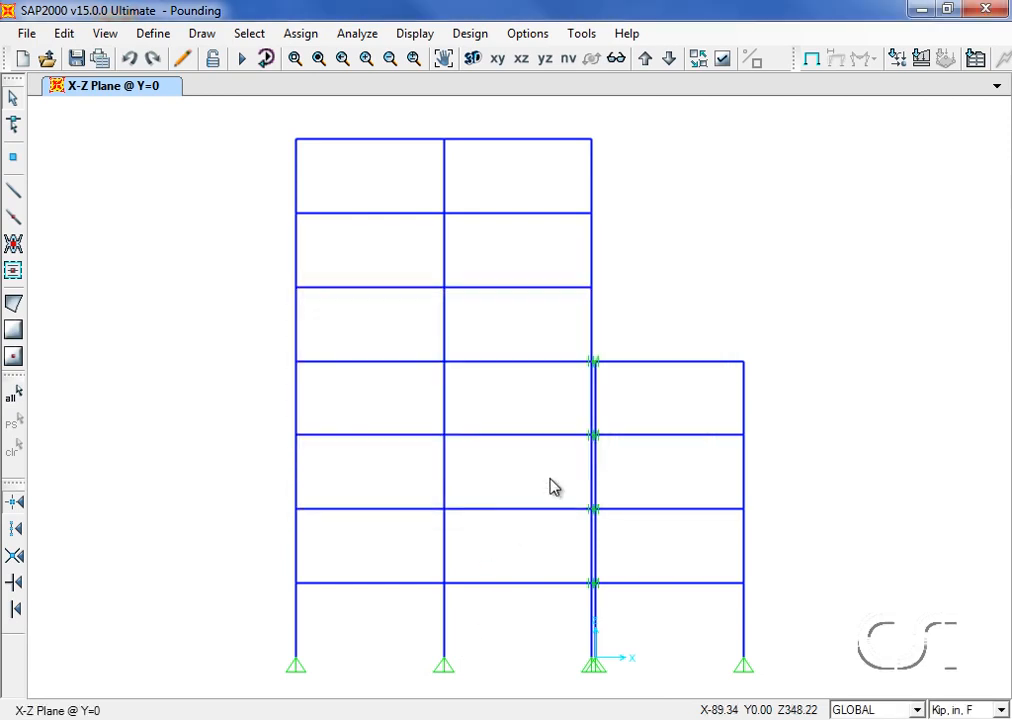
# Open the MODAL load case for modification and rename it MODAL_RITZ.
pyautogui.click(155, 34)
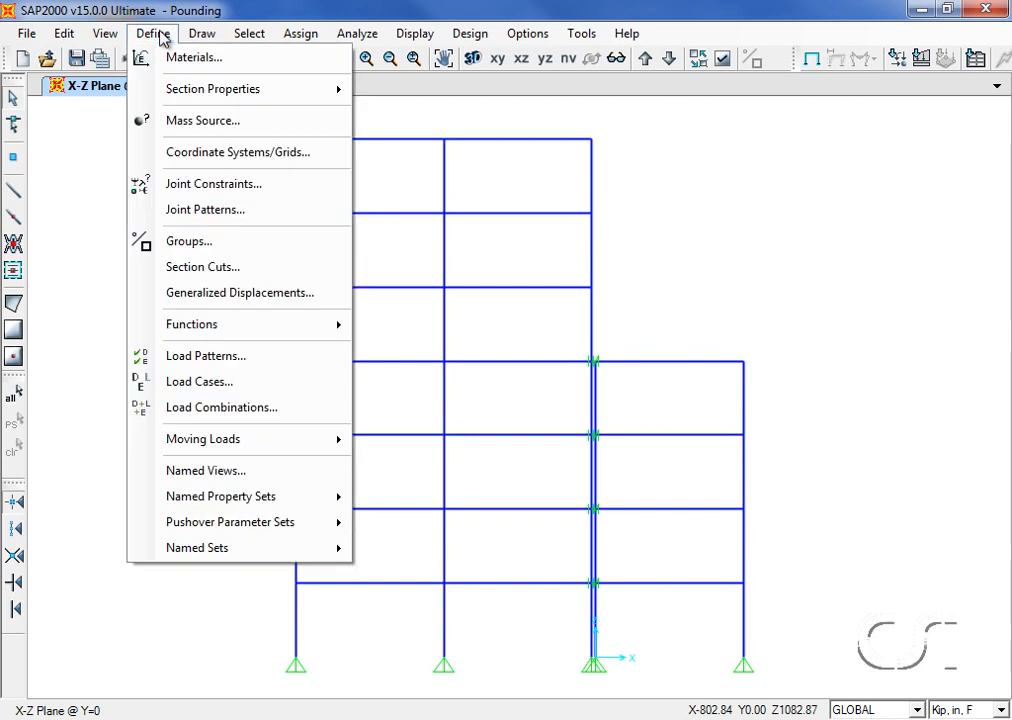
pyautogui.click(245, 384)
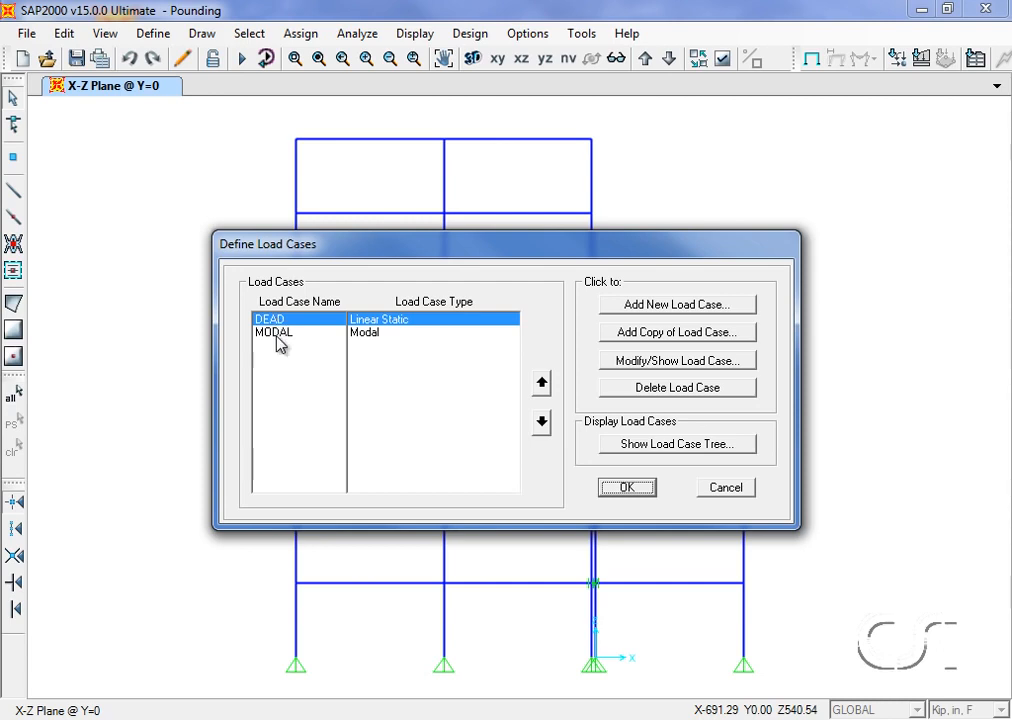
pyautogui.click(277, 333)
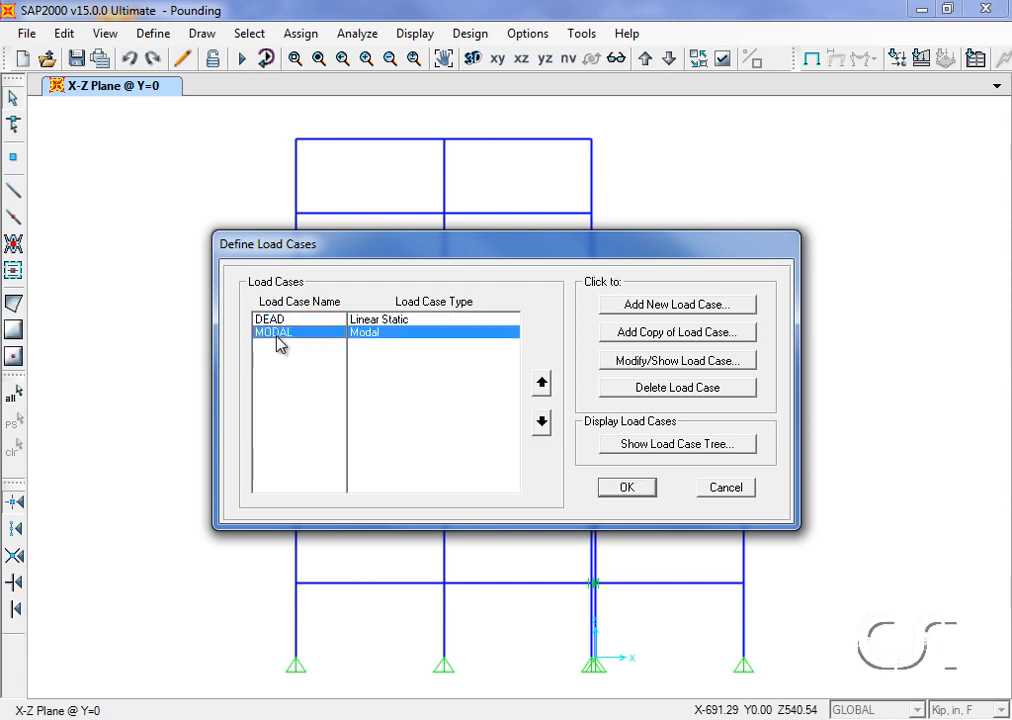
pyautogui.click(642, 370)
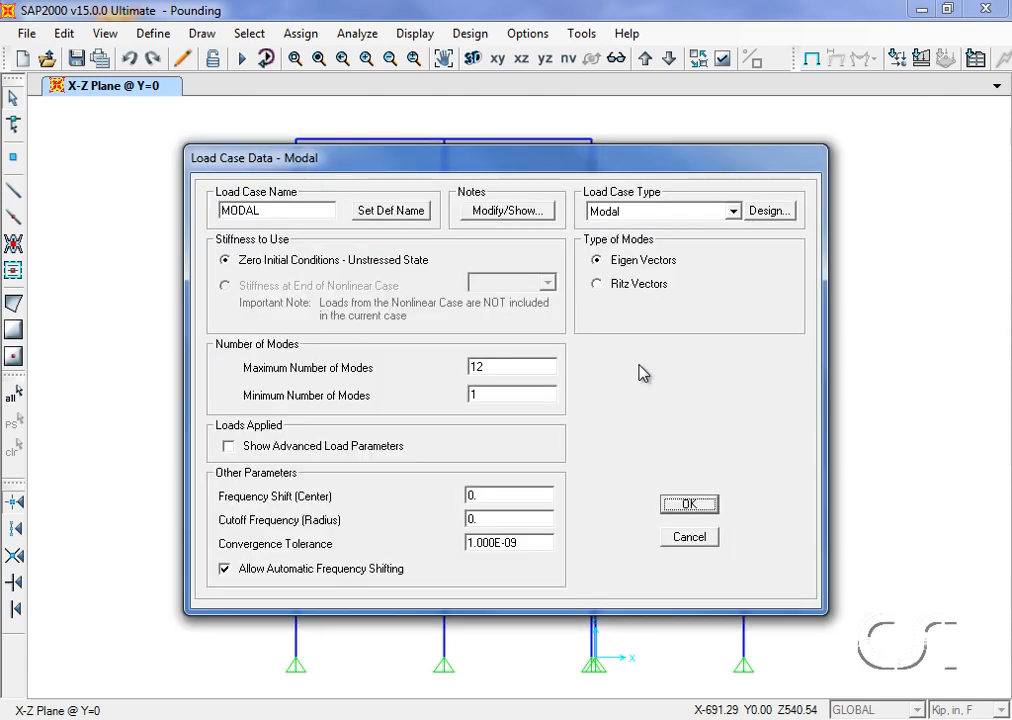
pyautogui.doubleClick(287, 207)
pyautogui.click(285, 207)
pyautogui.write('_')
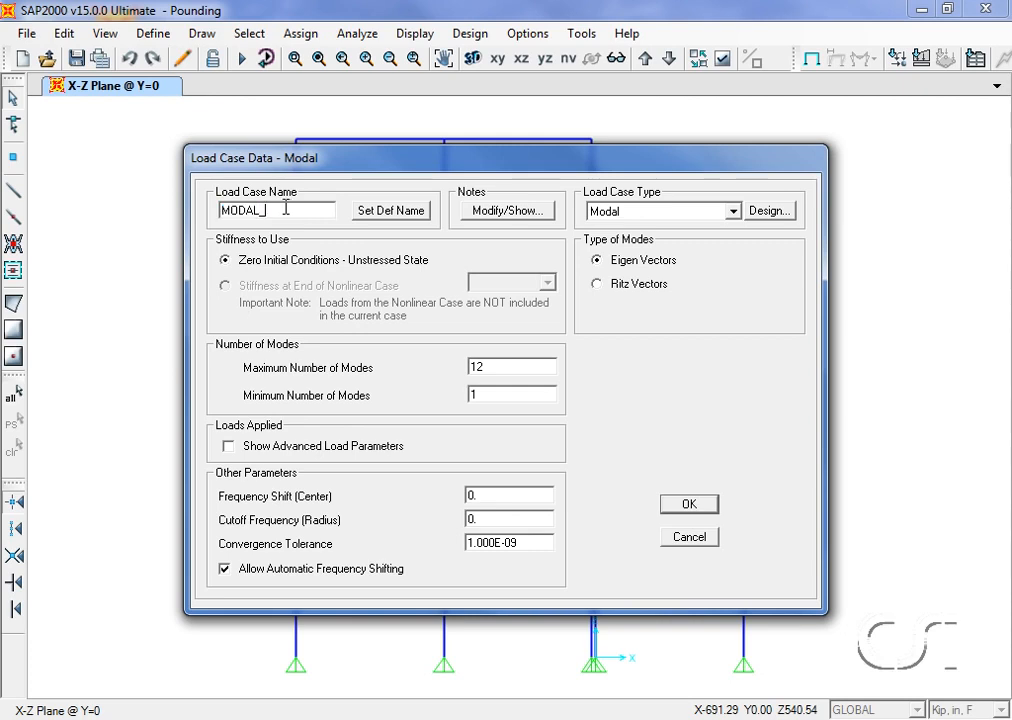
pyautogui.write('RITZ')
# Switch the modal case to Ritz Vectors and set the maximum number of modes to 30.
pyautogui.click(597, 286)
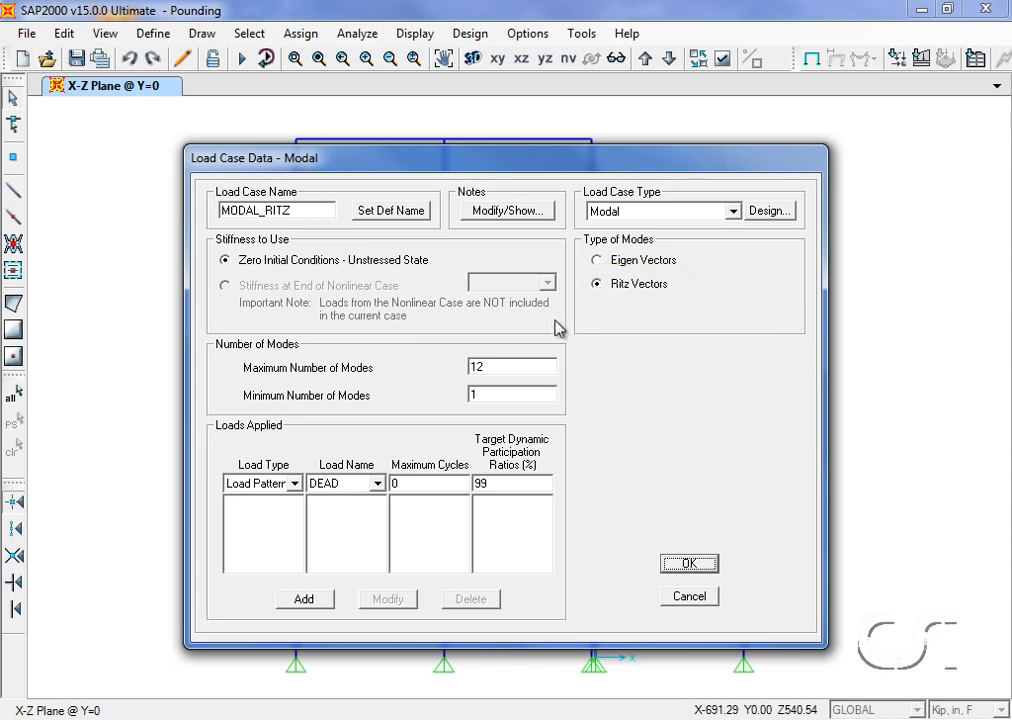
pyautogui.doubleClick(506, 367)
pyautogui.write('30')
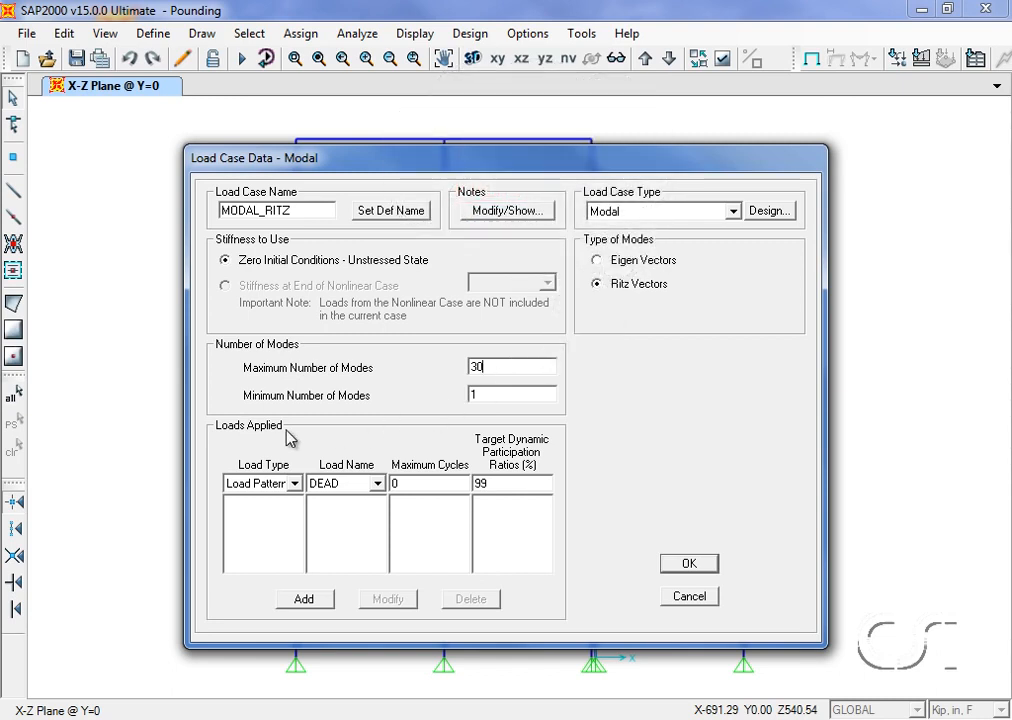
# Add an Accel load in UX to the modal case with a target dynamic participation ratio of 0.
pyautogui.click(275, 484)
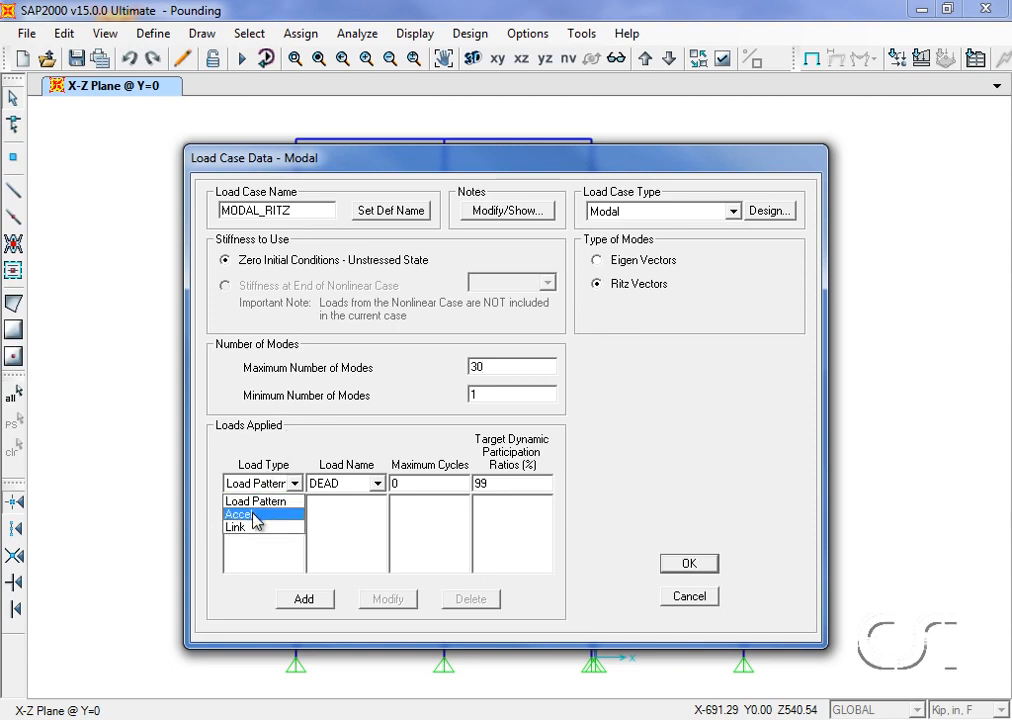
pyautogui.click(254, 515)
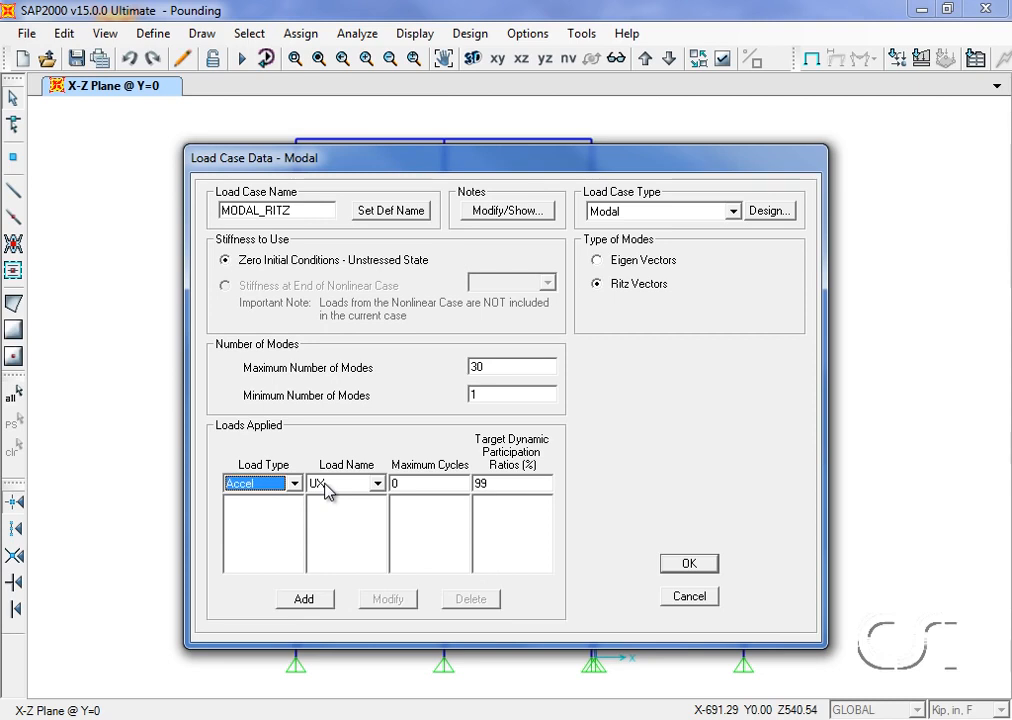
pyautogui.click(492, 484)
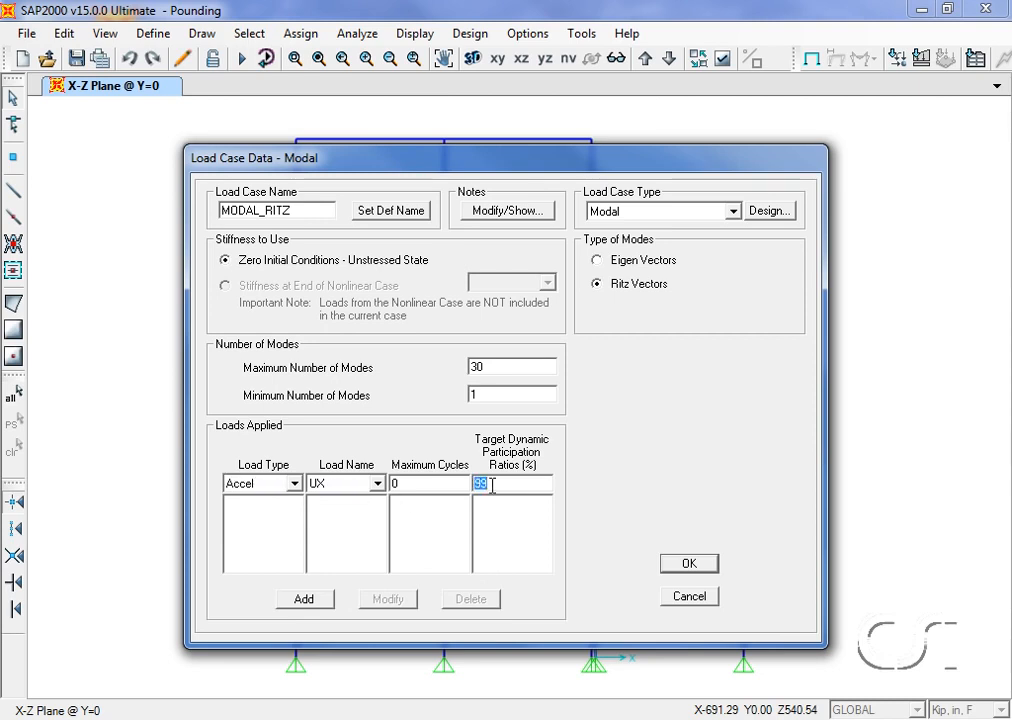
pyautogui.write('0')
pyautogui.click(303, 599)
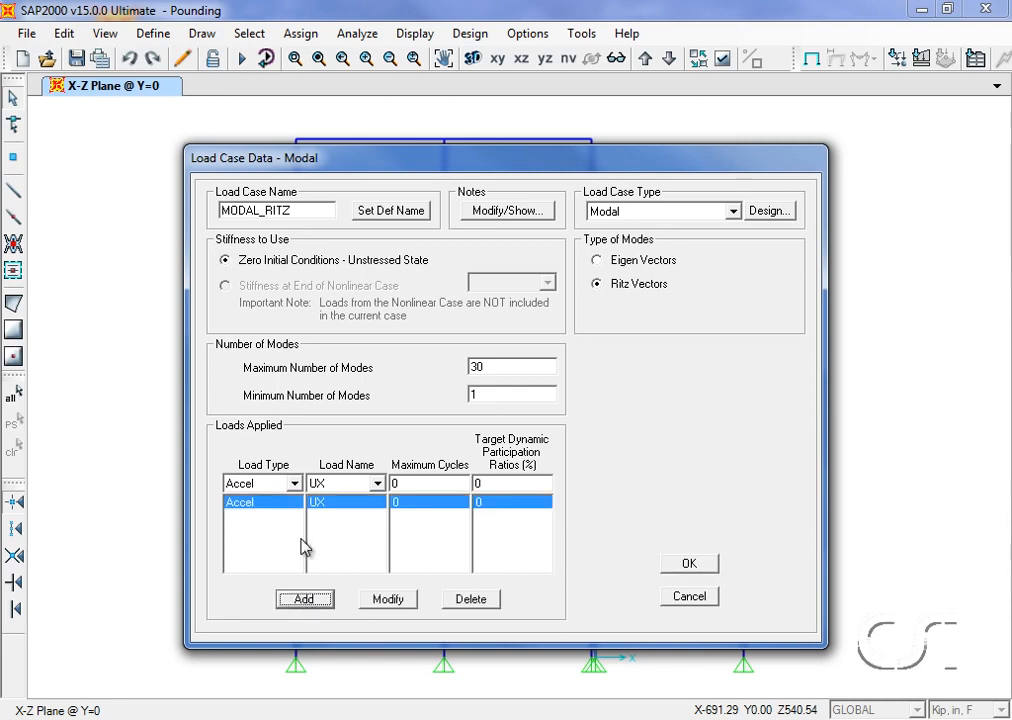
# Add a Link load covering all links to the modal case, and accept the case definition.
pyautogui.click(294, 483)
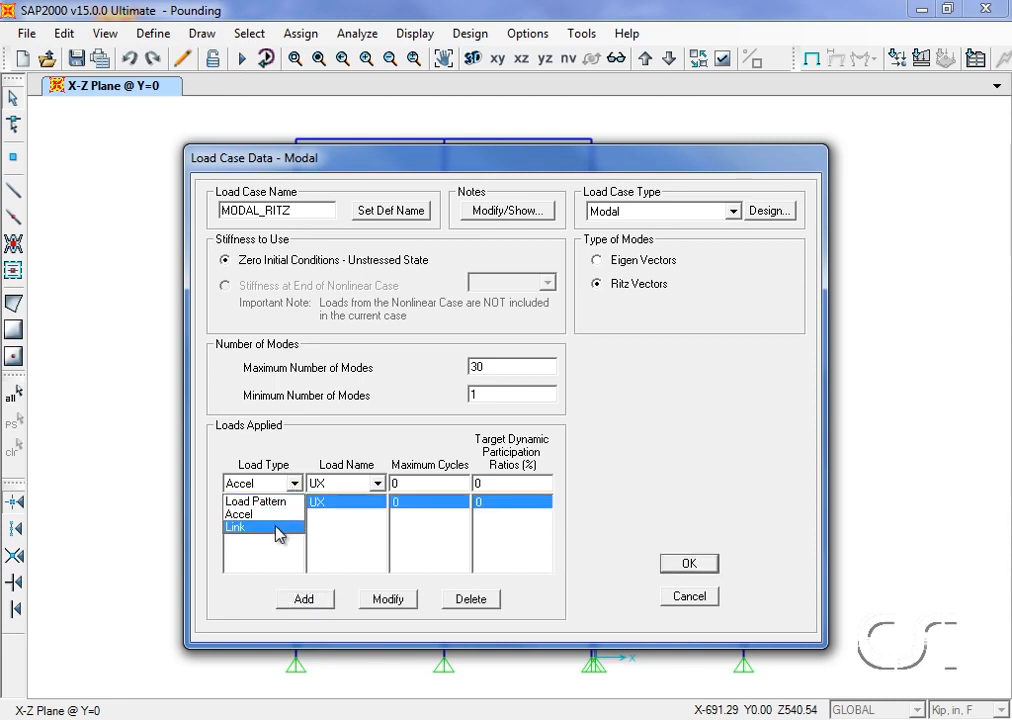
pyautogui.click(245, 527)
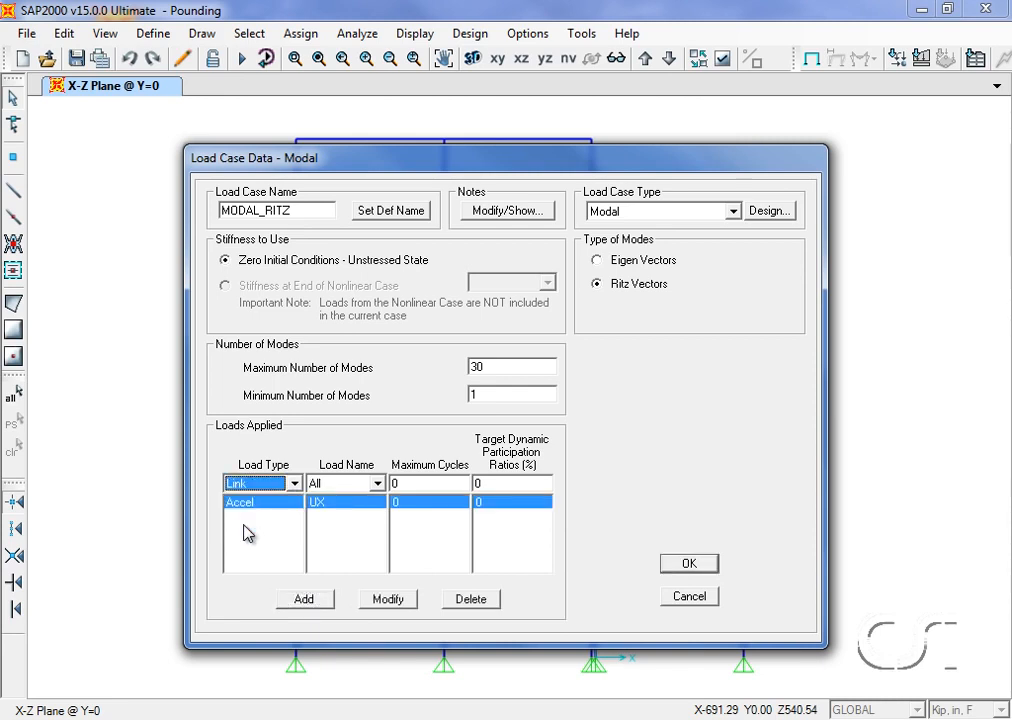
pyautogui.click(305, 599)
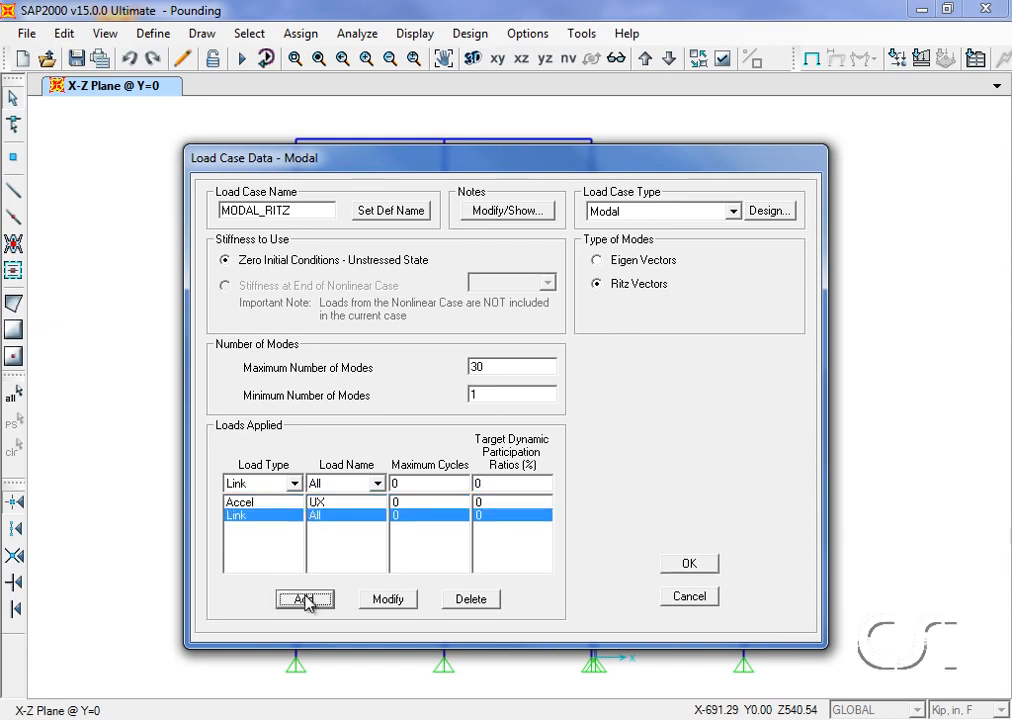
pyautogui.click(689, 565)
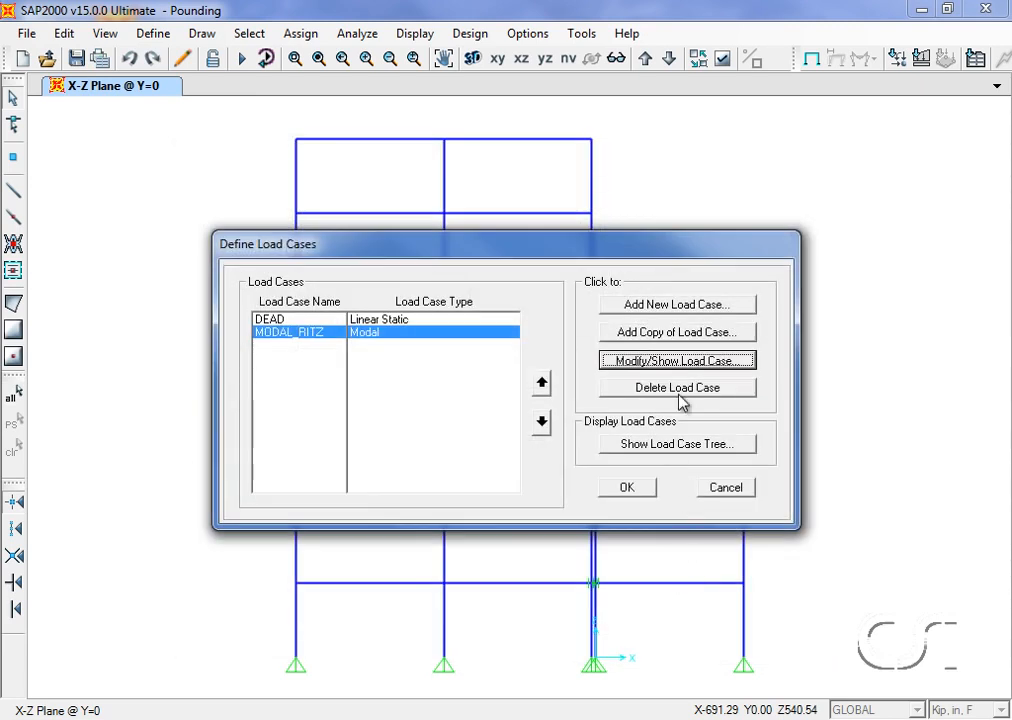
# Add a new load case named POUNDING with type Time History and a Nonlinear analysis.
pyautogui.click(681, 311)
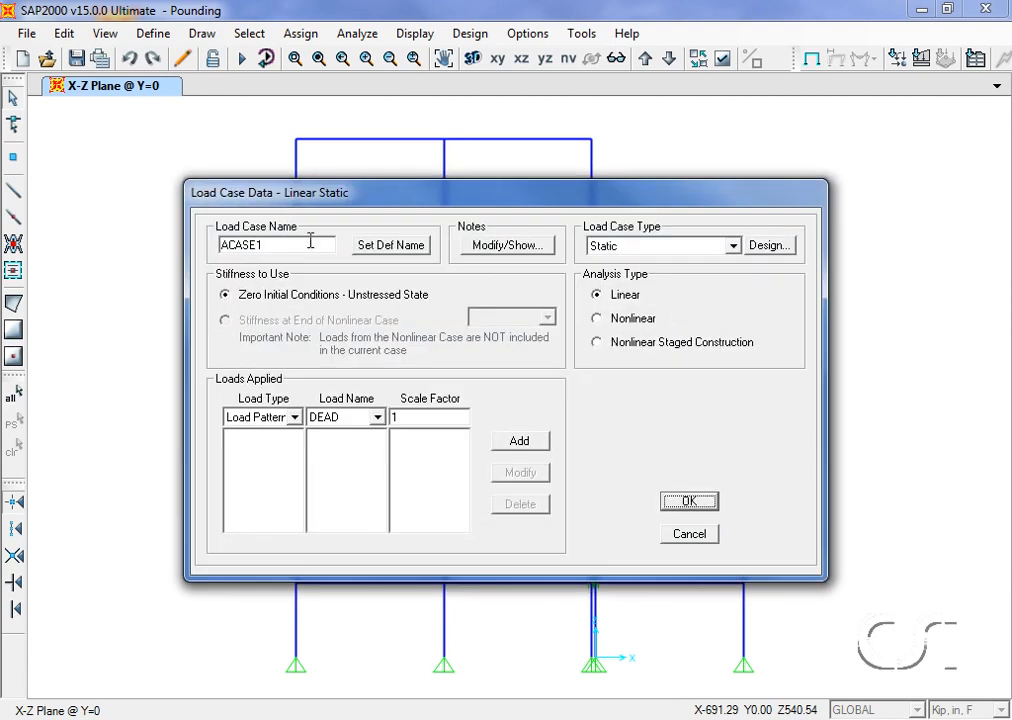
pyautogui.doubleClick(310, 241)
pyautogui.write('POUNDING')
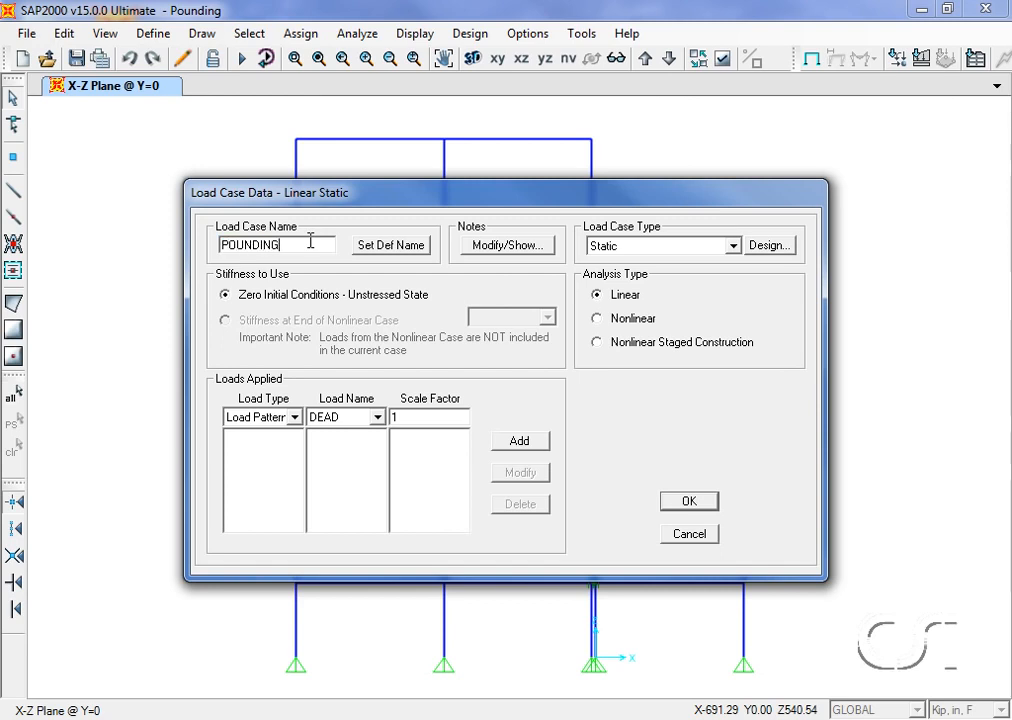
pyautogui.click(612, 246)
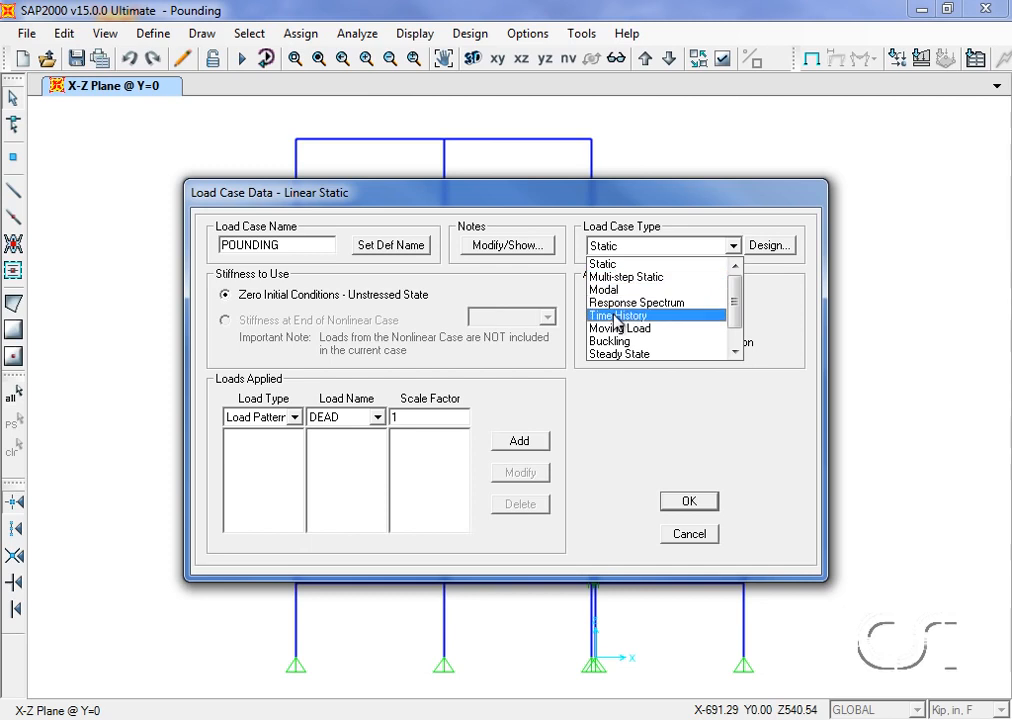
pyautogui.click(652, 316)
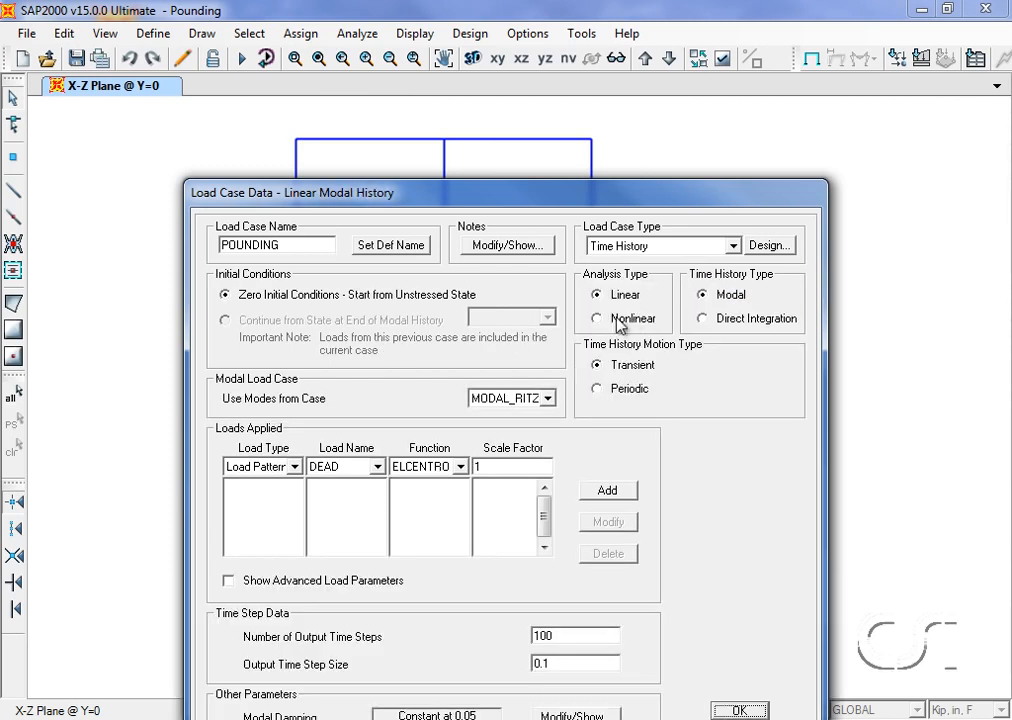
pyautogui.click(636, 320)
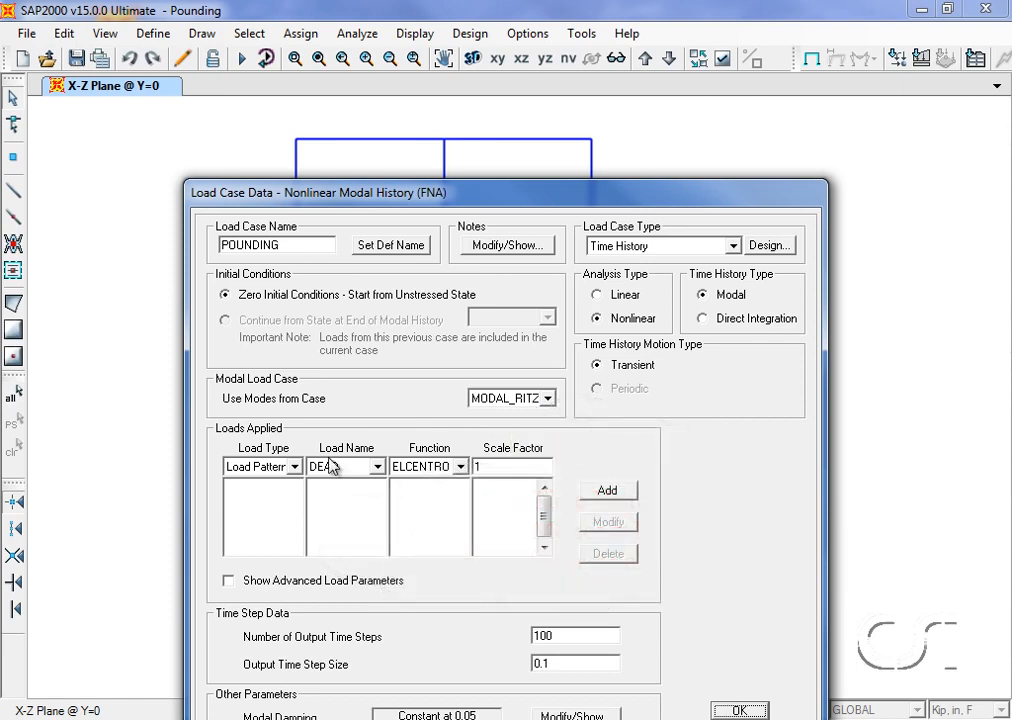
# Add an Accel load in U1 to the POUNDING case using the ELCENTRO function and a scale factor of 386.4.
pyautogui.click(240, 467)
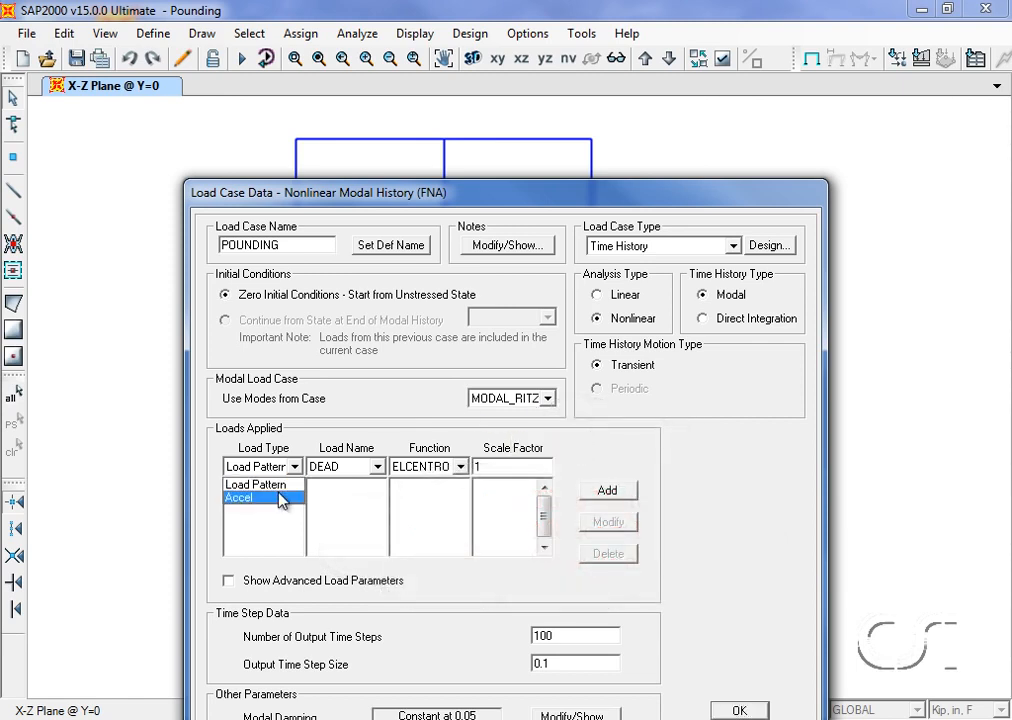
pyautogui.click(282, 498)
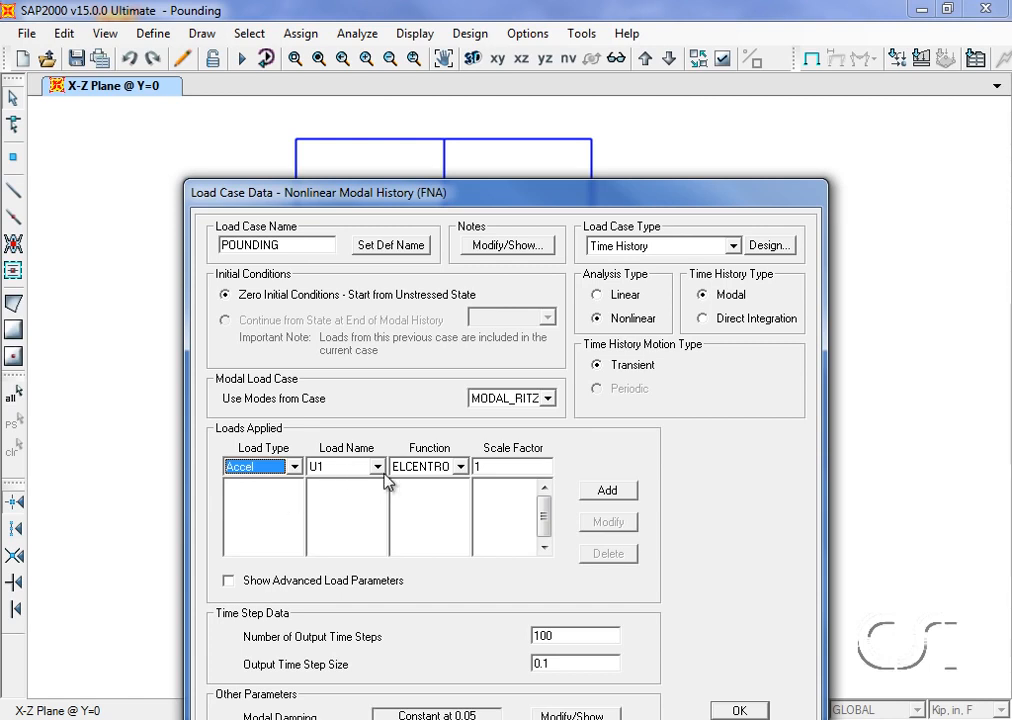
pyautogui.doubleClick(491, 467)
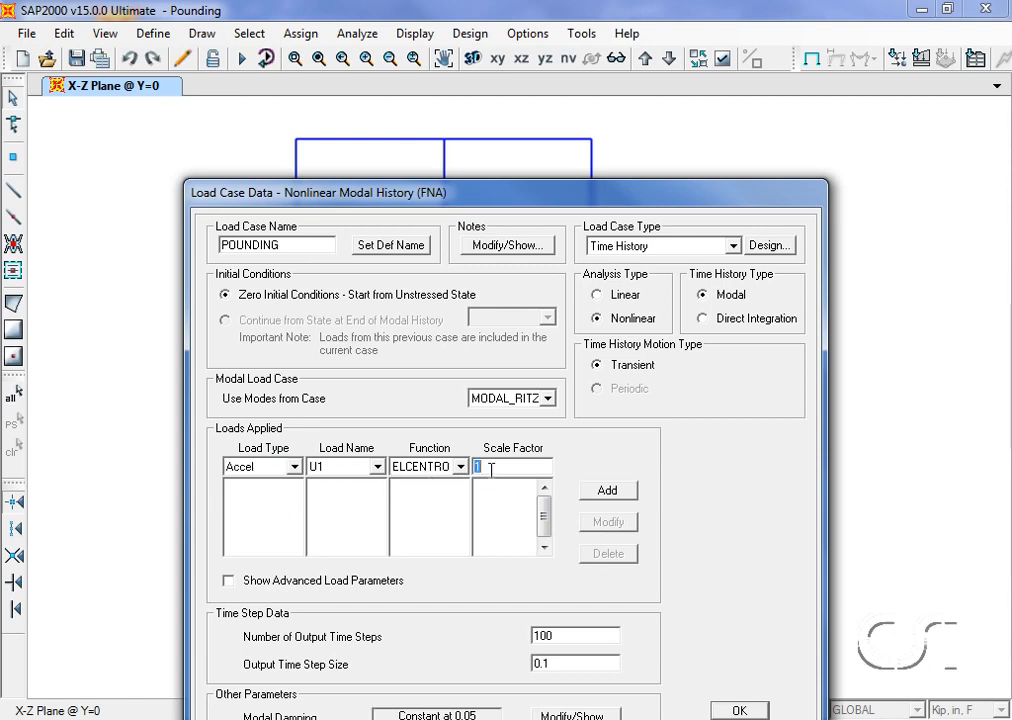
pyautogui.write('386')
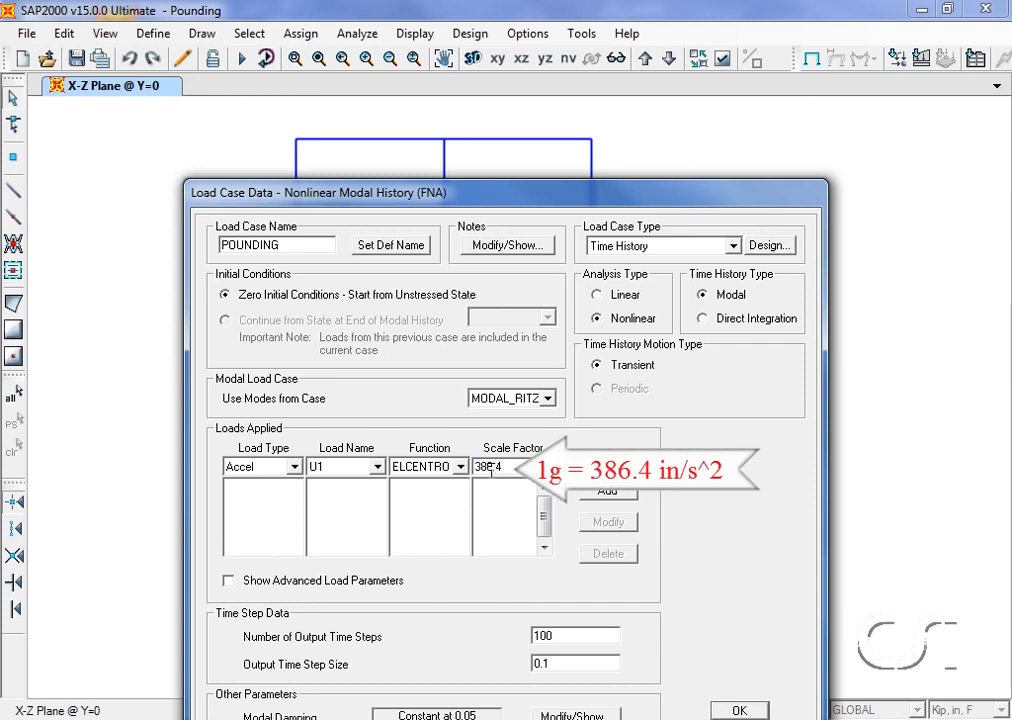
pyautogui.write('.4')
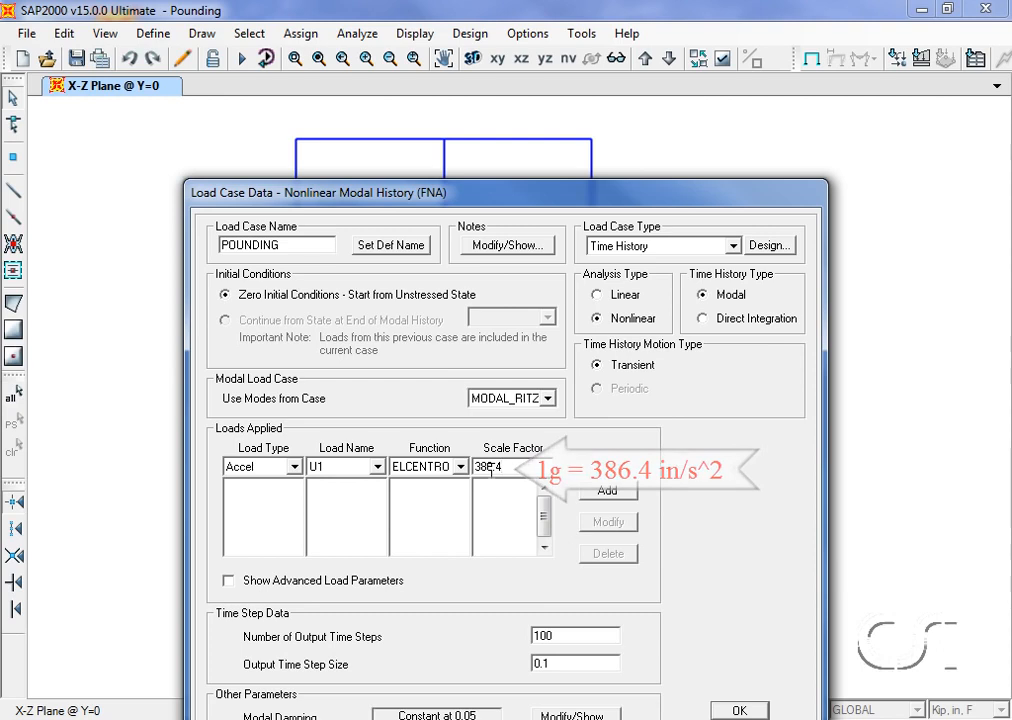
pyautogui.click(610, 489)
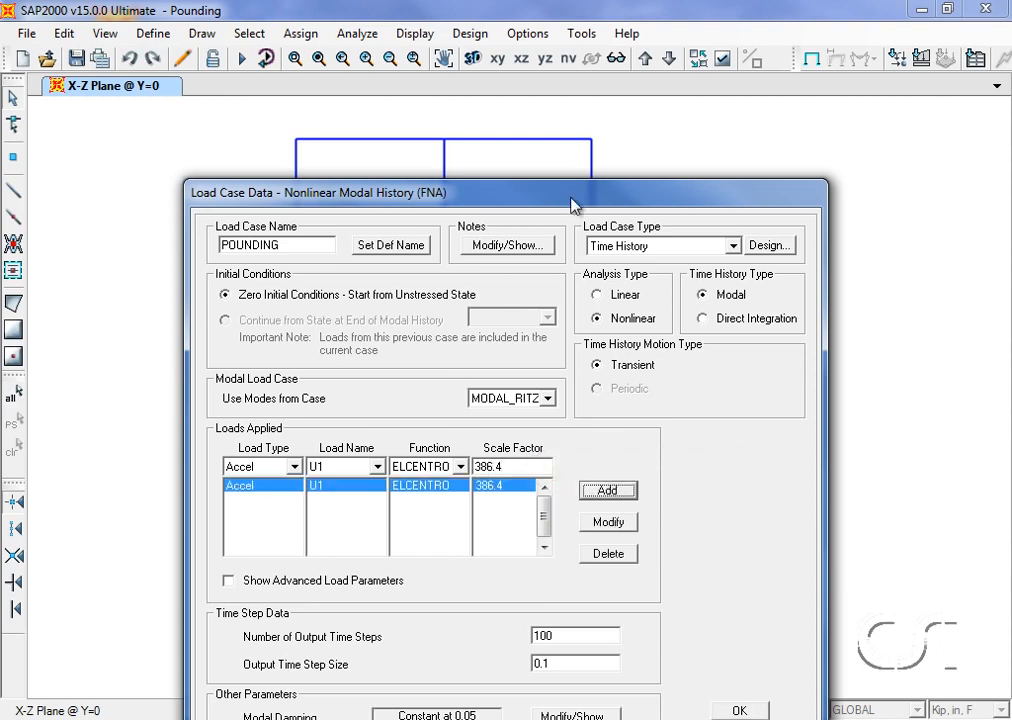
# Set 5000 output time steps with a step size of 0.002, and accept the POUNDING load case definition.
pyautogui.moveTo(569, 199); pyautogui.dragTo(568, 107)
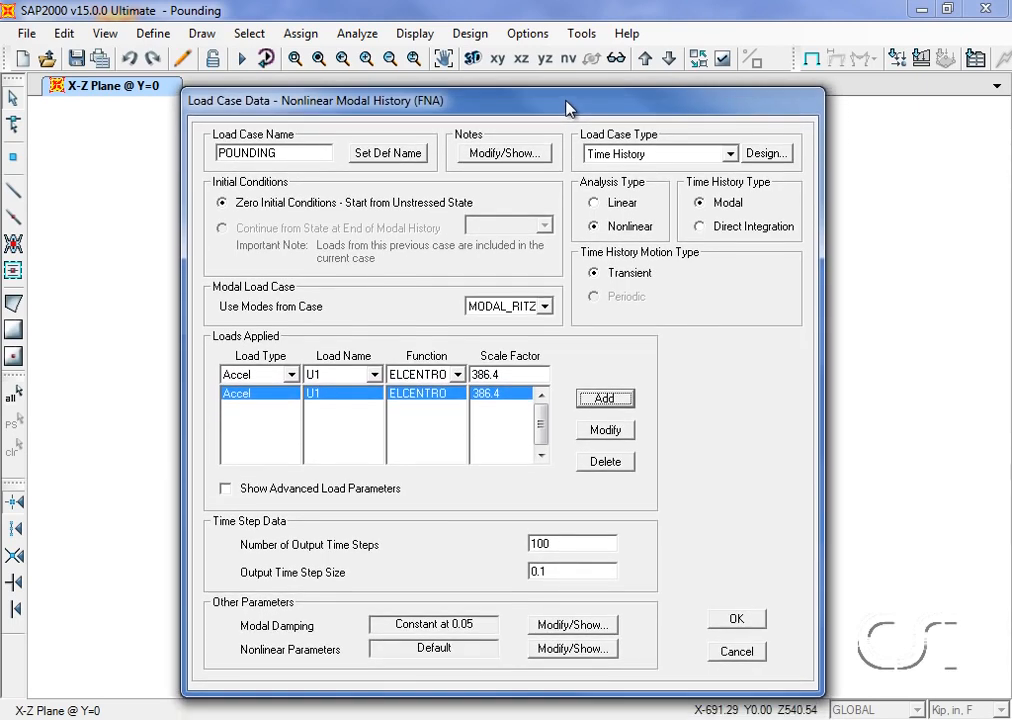
pyautogui.doubleClick(555, 541)
pyautogui.write('5000')
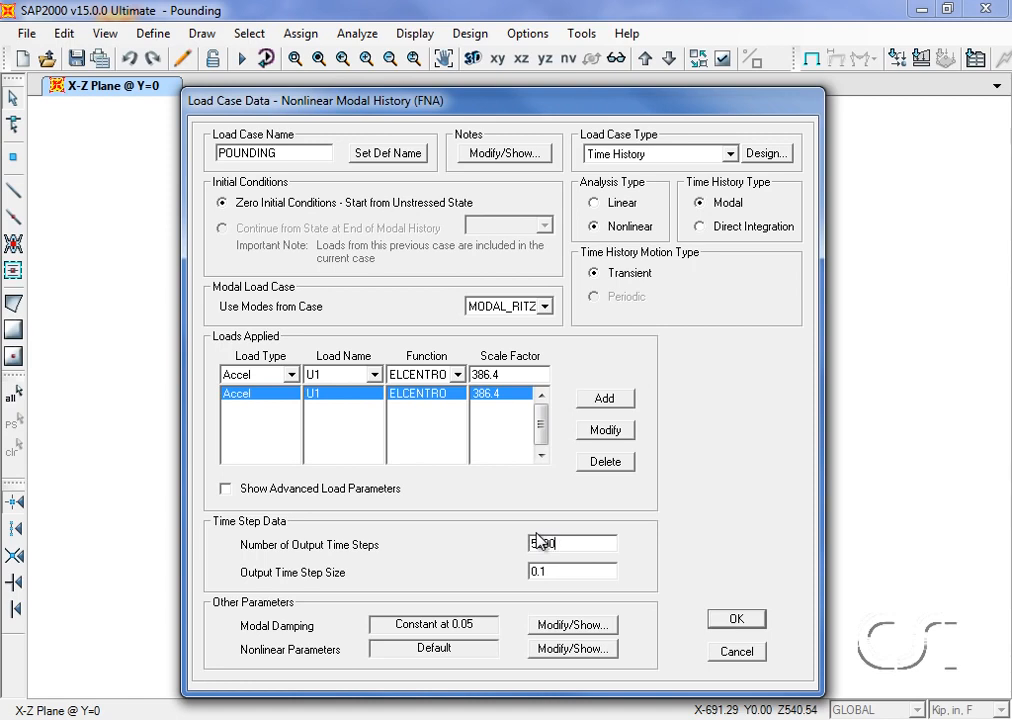
pyautogui.doubleClick(550, 572)
pyautogui.write('0.002')
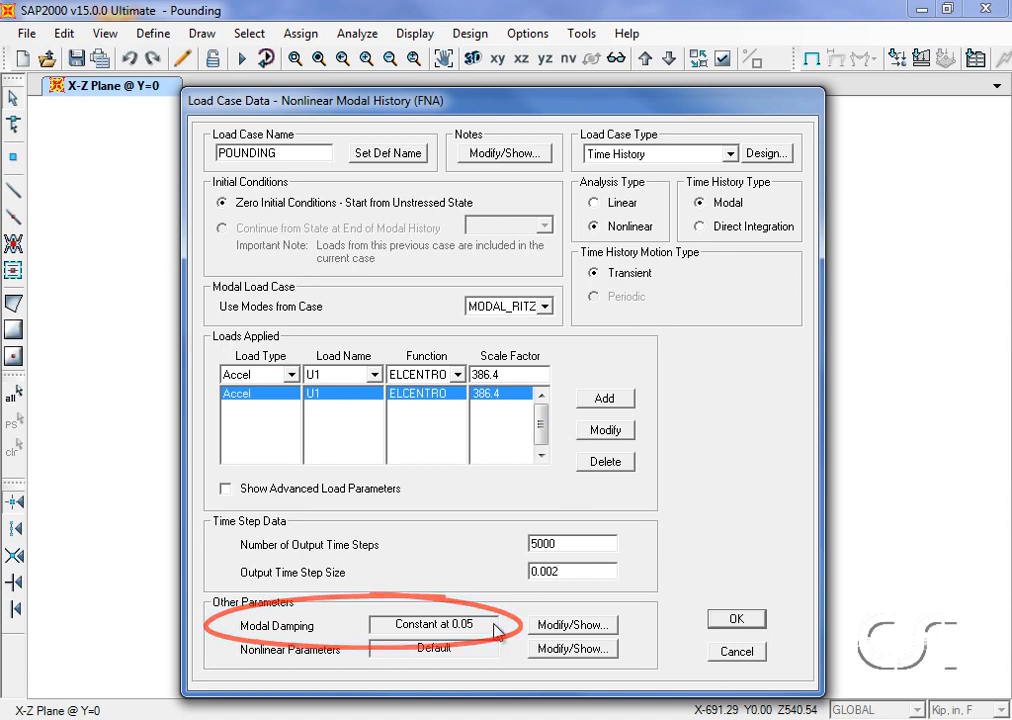
pyautogui.click(731, 620)
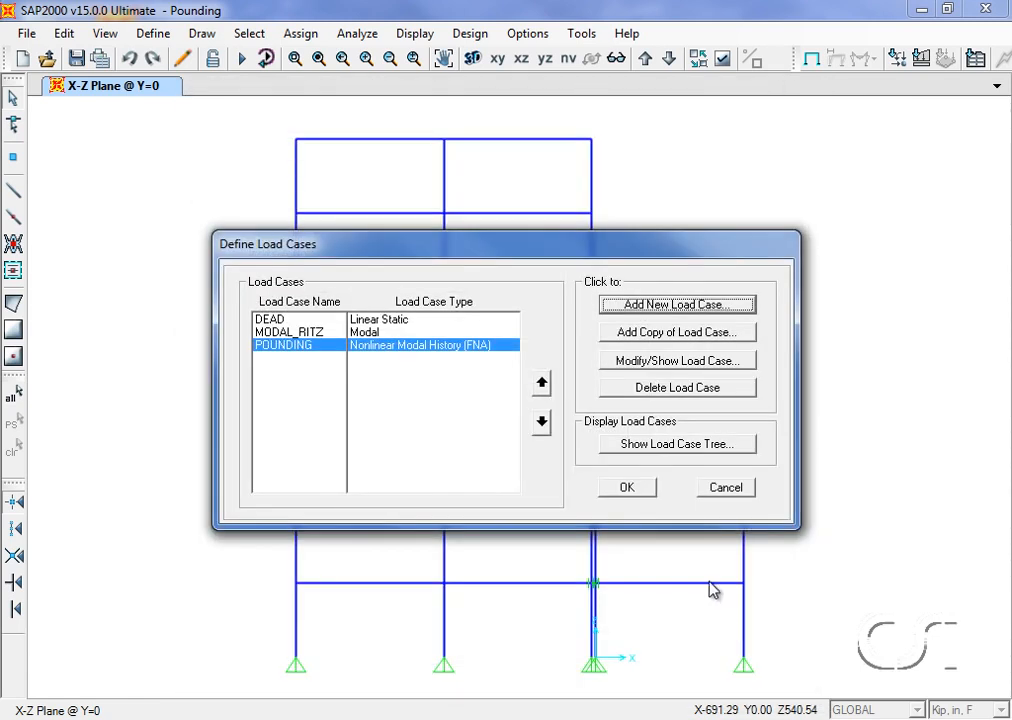
pyautogui.click(633, 491)
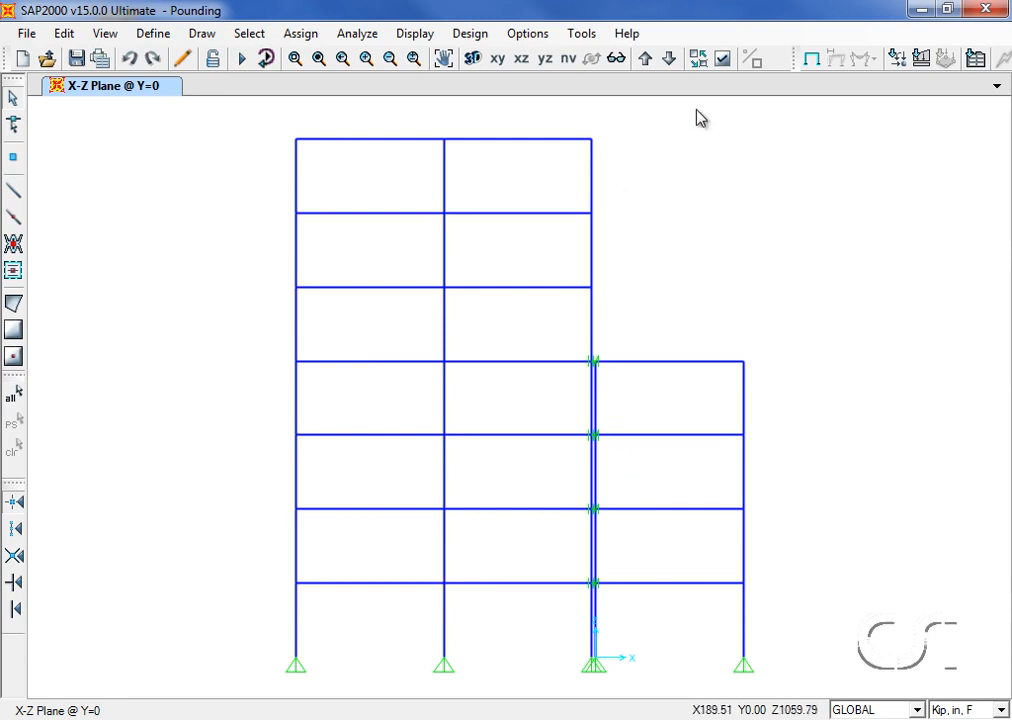
# Turn on the extruded view of the frames and hide the links in the active window.
pyautogui.click(722, 62)
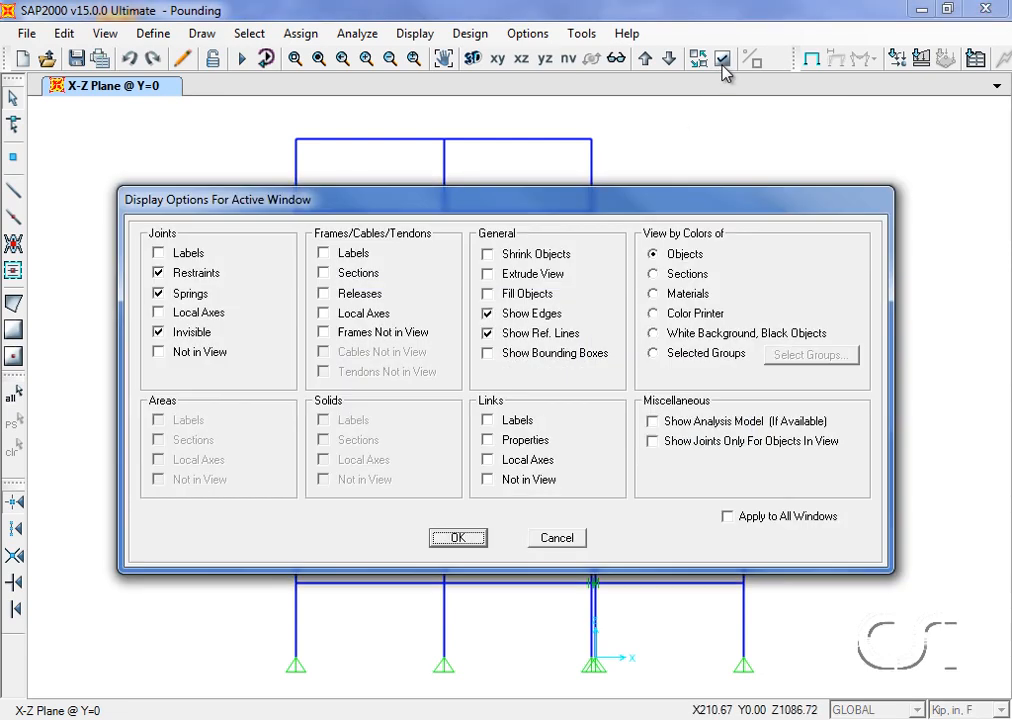
pyautogui.click(489, 274)
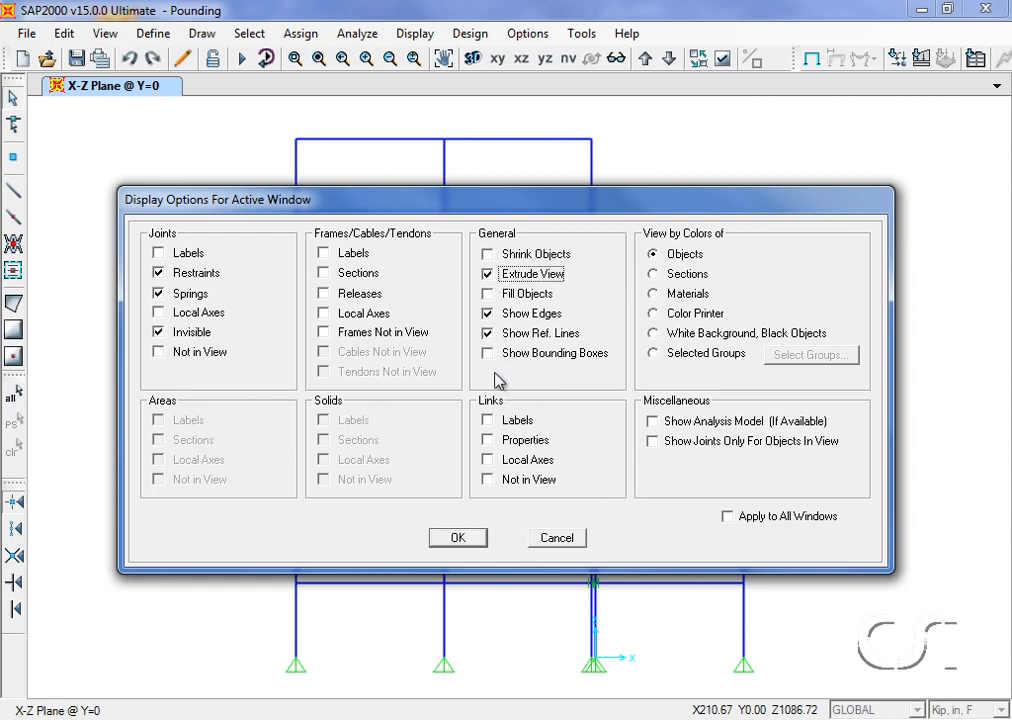
pyautogui.click(488, 481)
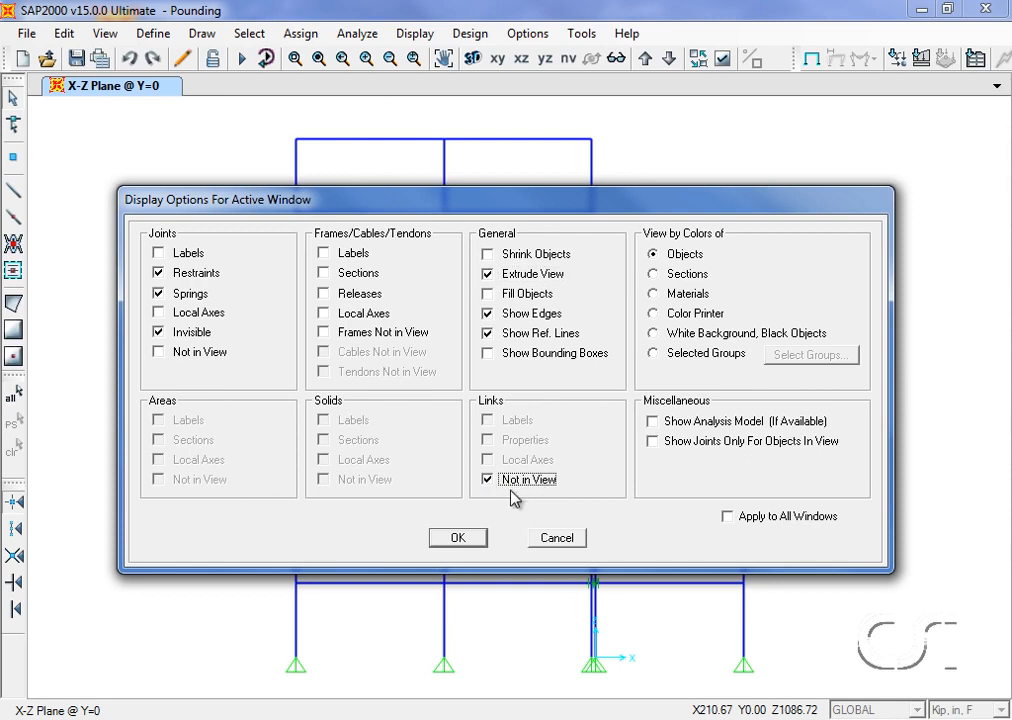
pyautogui.click(472, 540)
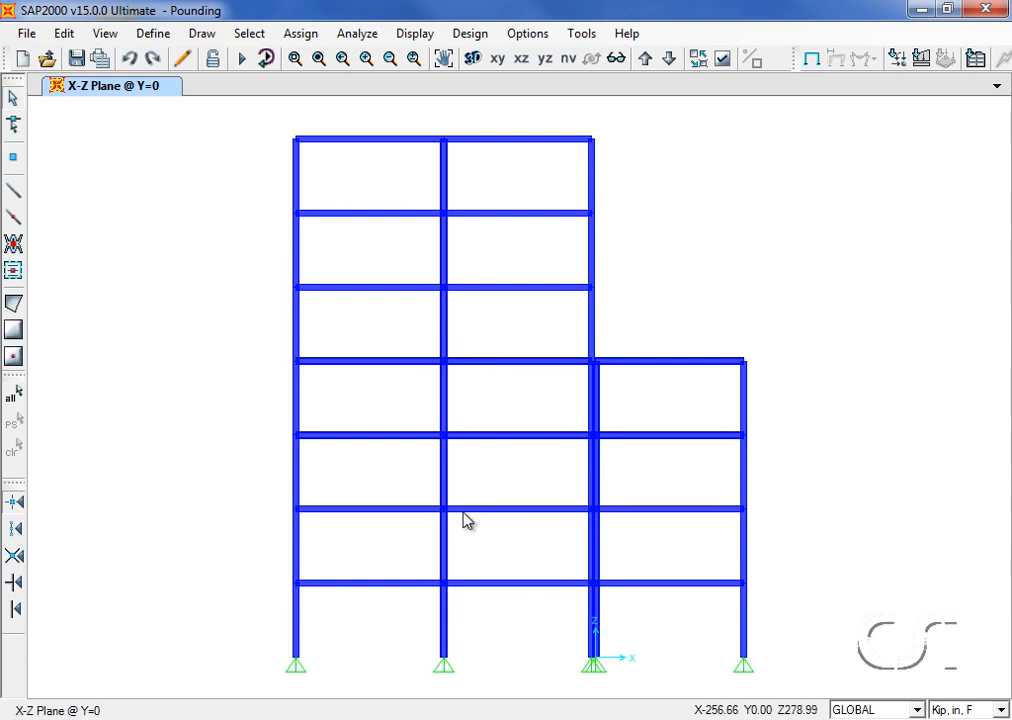
# Run the analysis for the DEAD, MODAL_RITZ and POUNDING load cases.
pyautogui.click(243, 62)
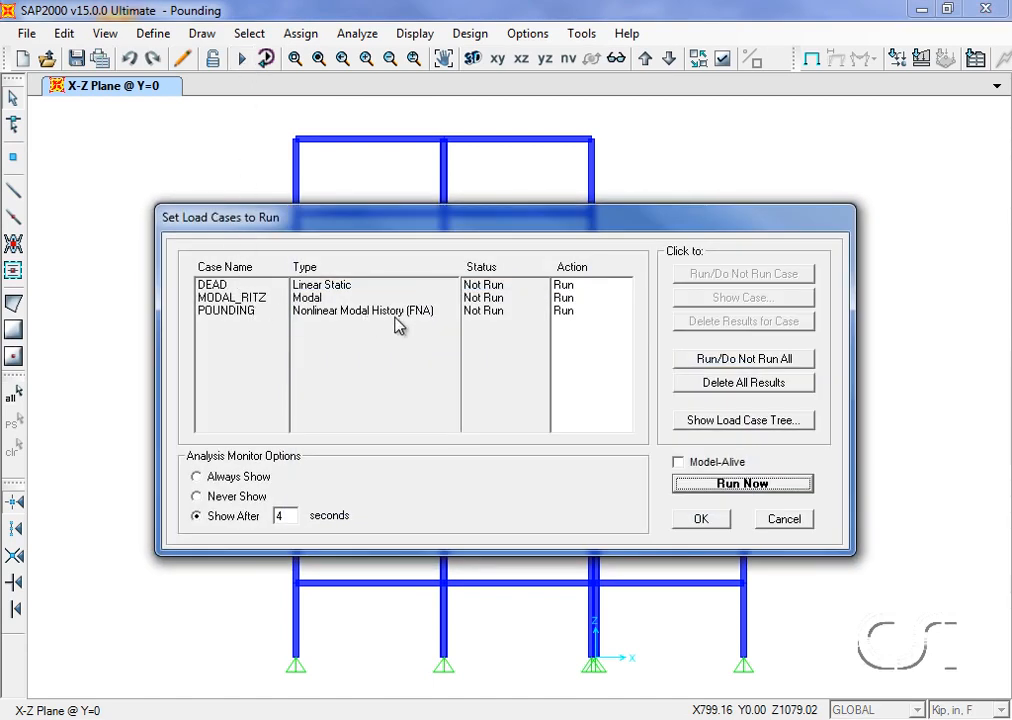
pyautogui.click(737, 484)
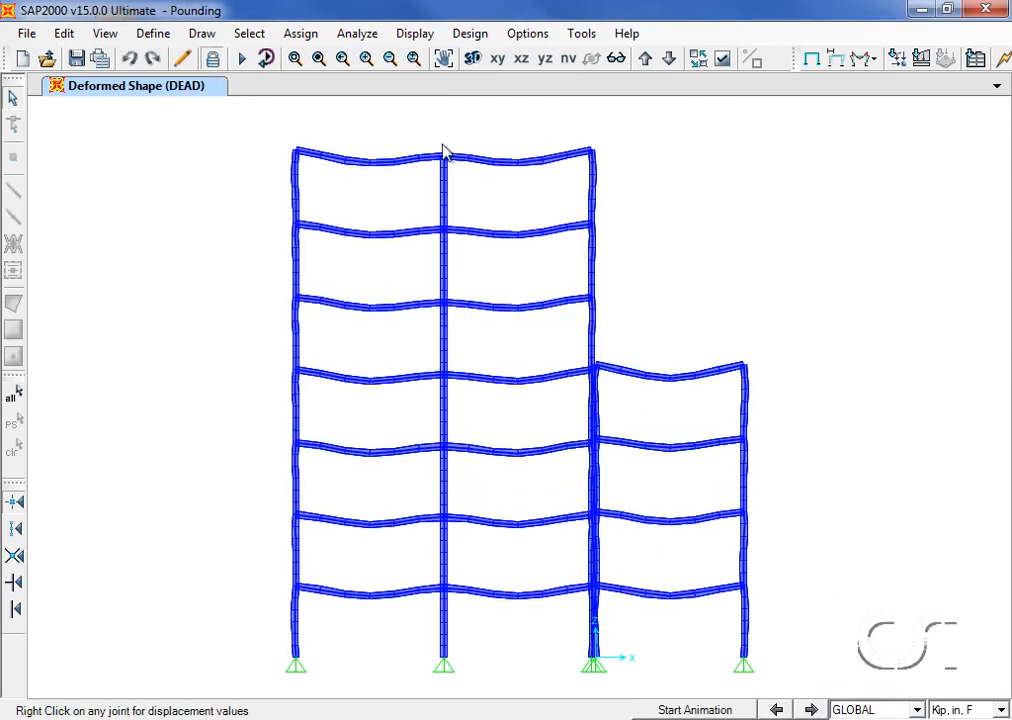
# Display the deformed shape for the POUNDING case at time 6.
pyautogui.click(414, 36)
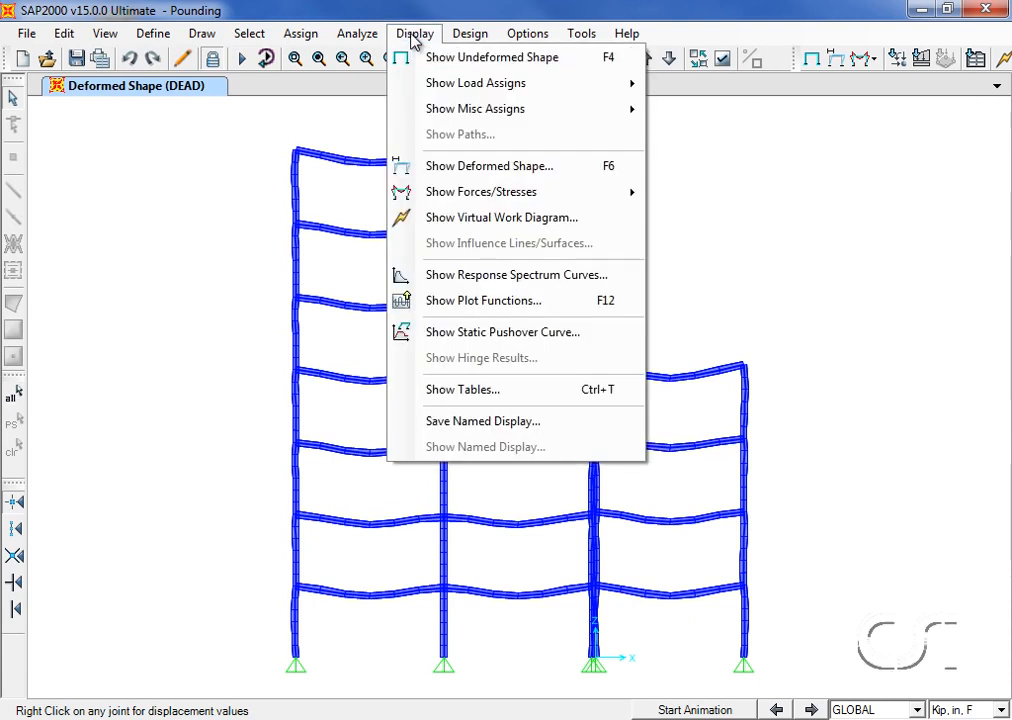
pyautogui.click(493, 168)
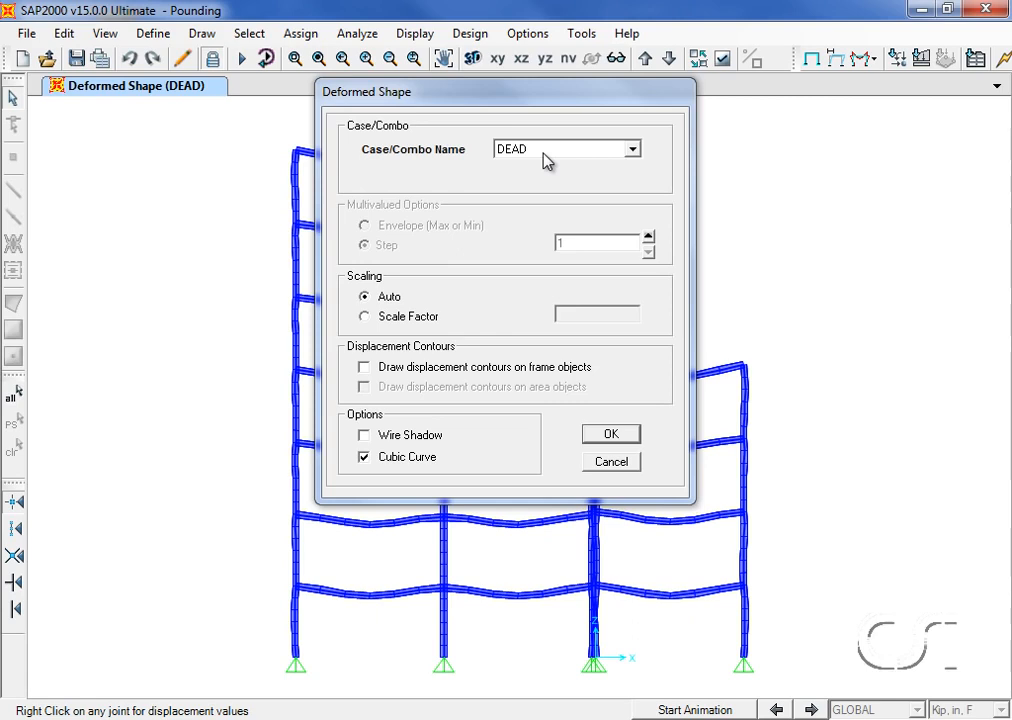
pyautogui.click(546, 159)
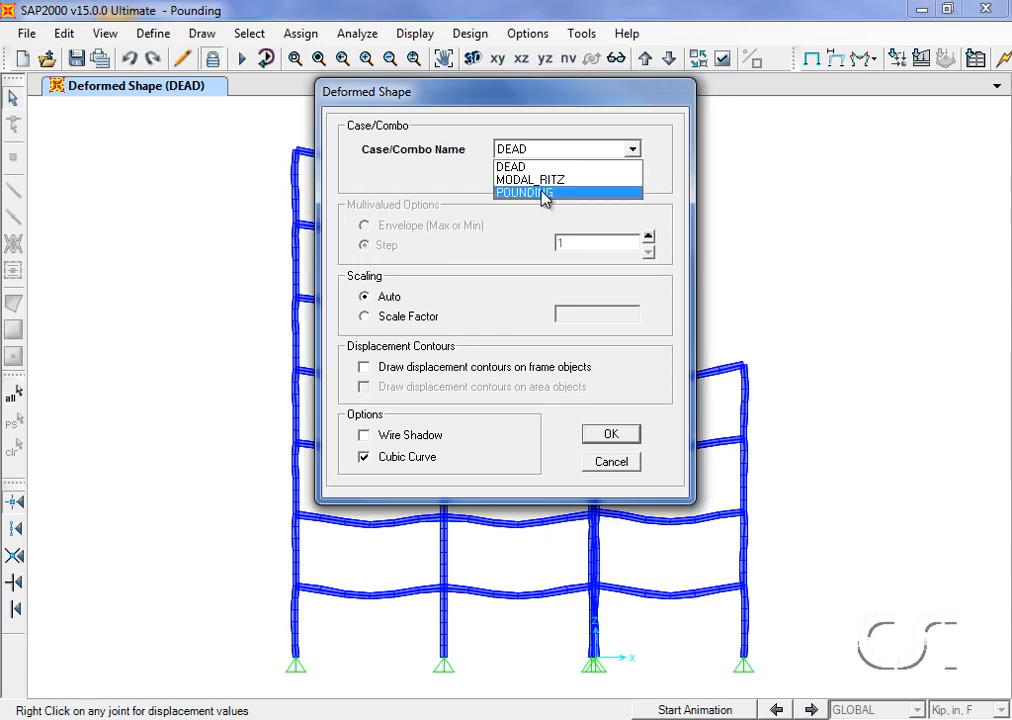
pyautogui.click(544, 194)
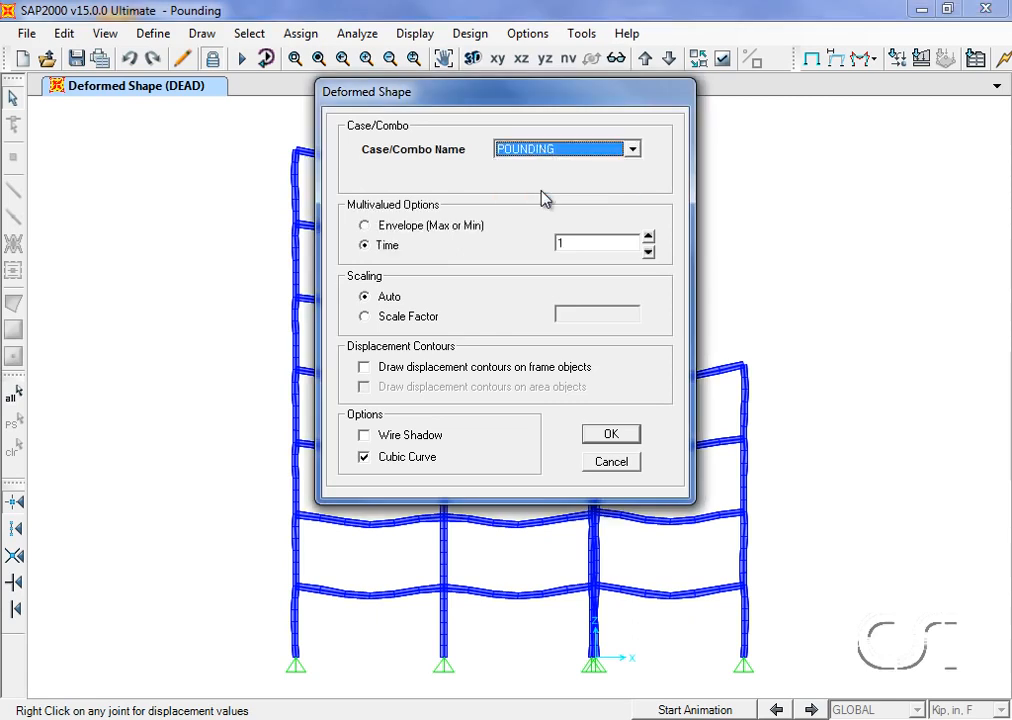
pyautogui.doubleClick(574, 243)
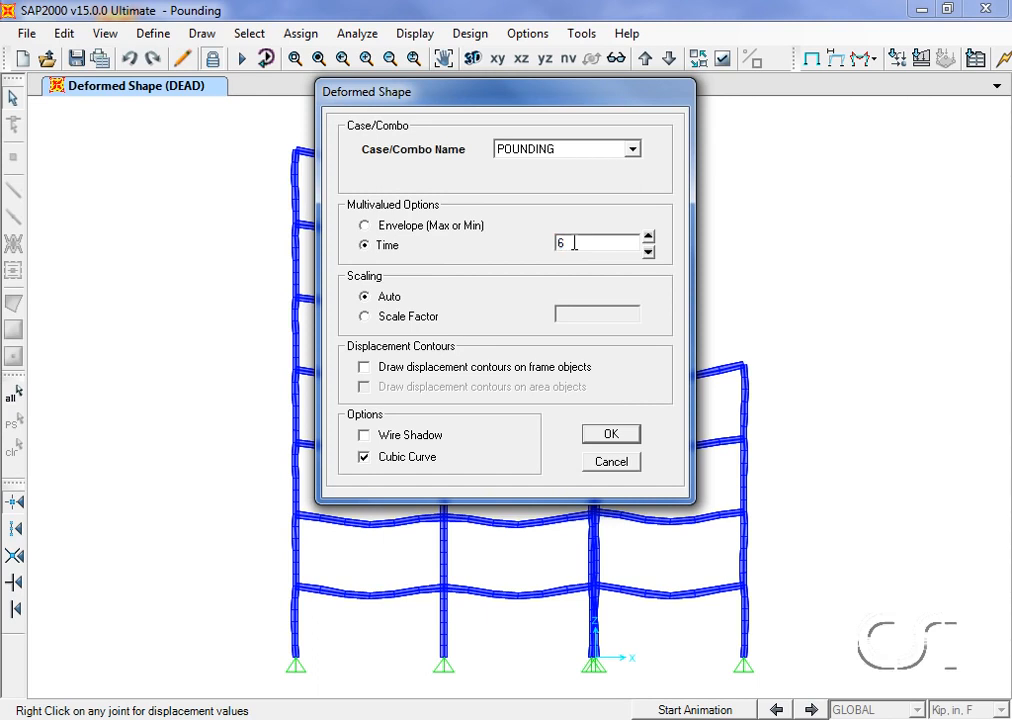
pyautogui.write('6')
pyautogui.click(611, 436)
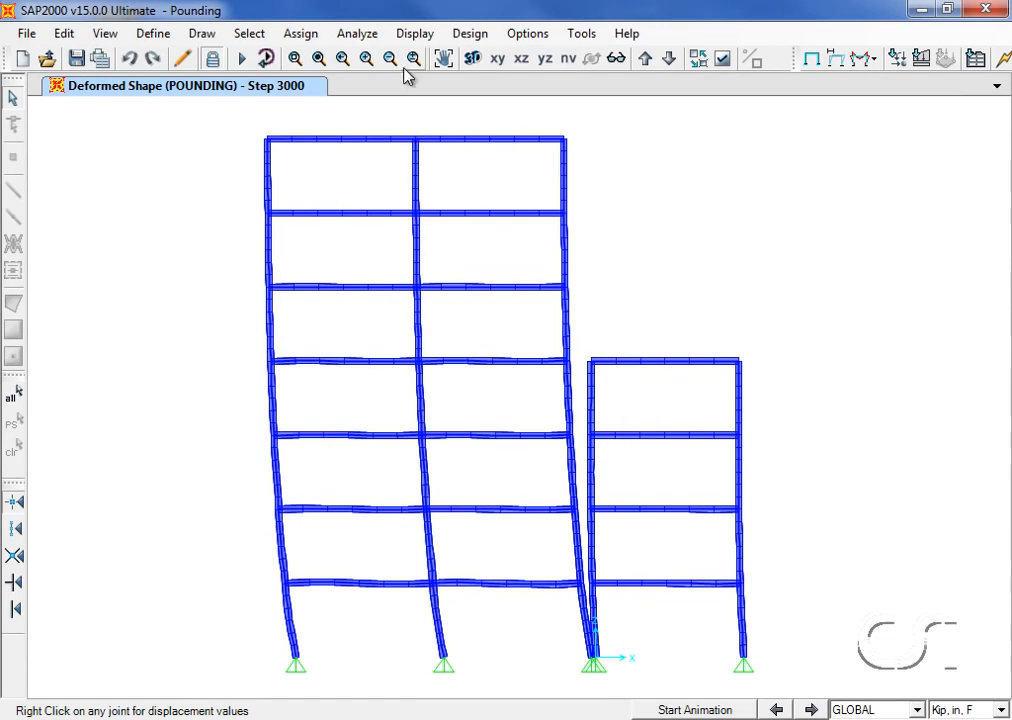
# Define a load plot function for the acc dir 1 ground acceleration of the POUNDING case.
pyautogui.click(415, 33)
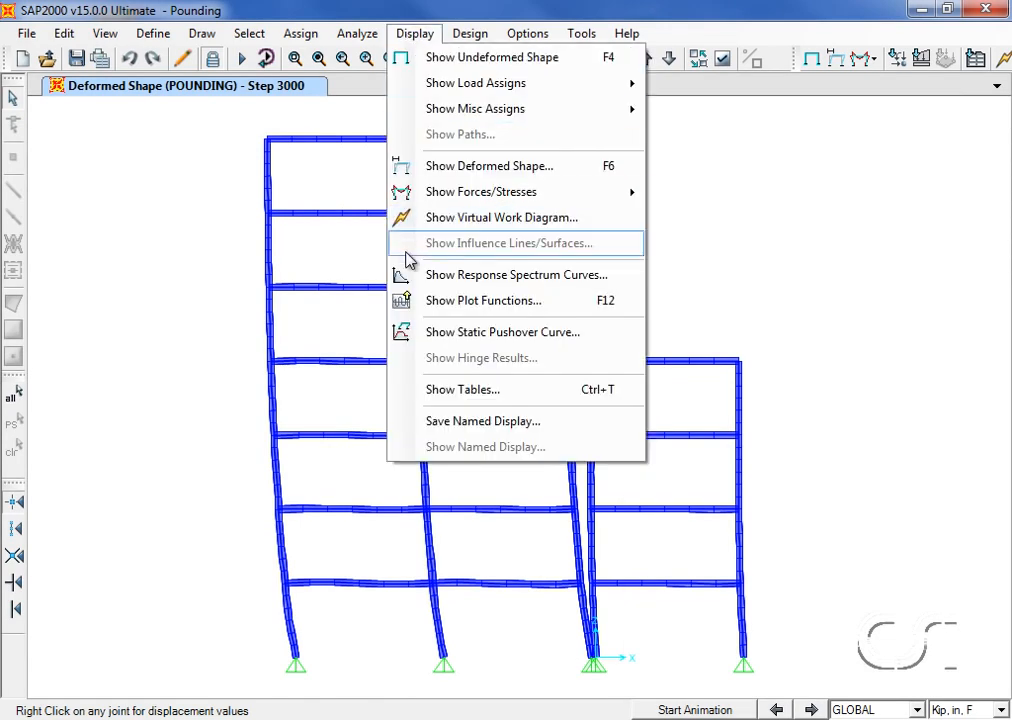
pyautogui.click(543, 308)
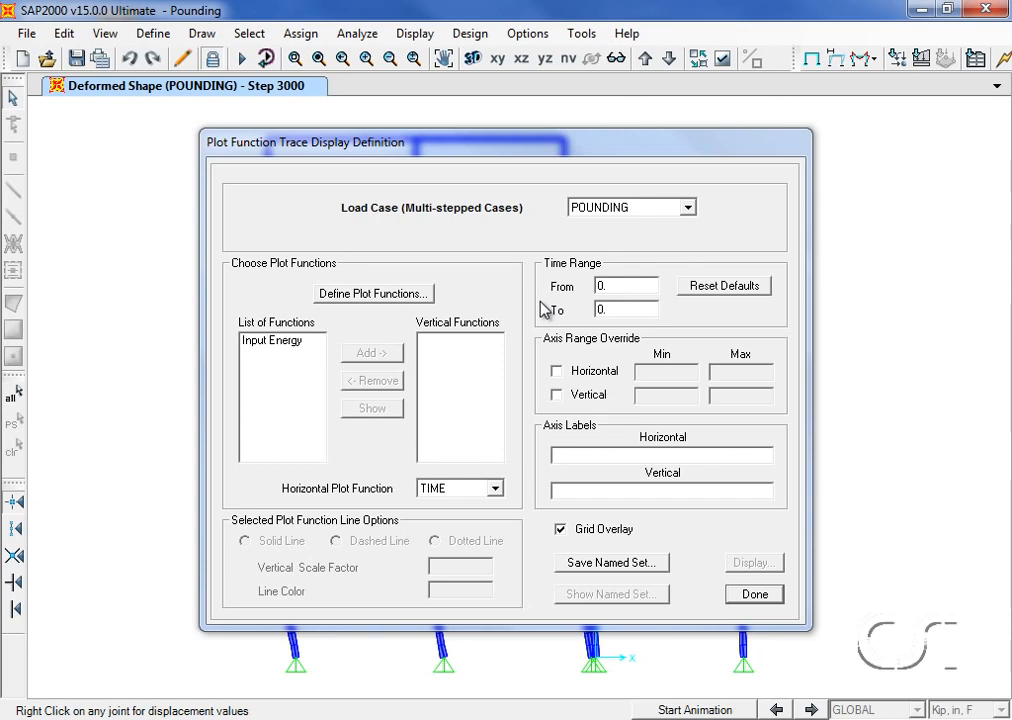
pyautogui.click(371, 292)
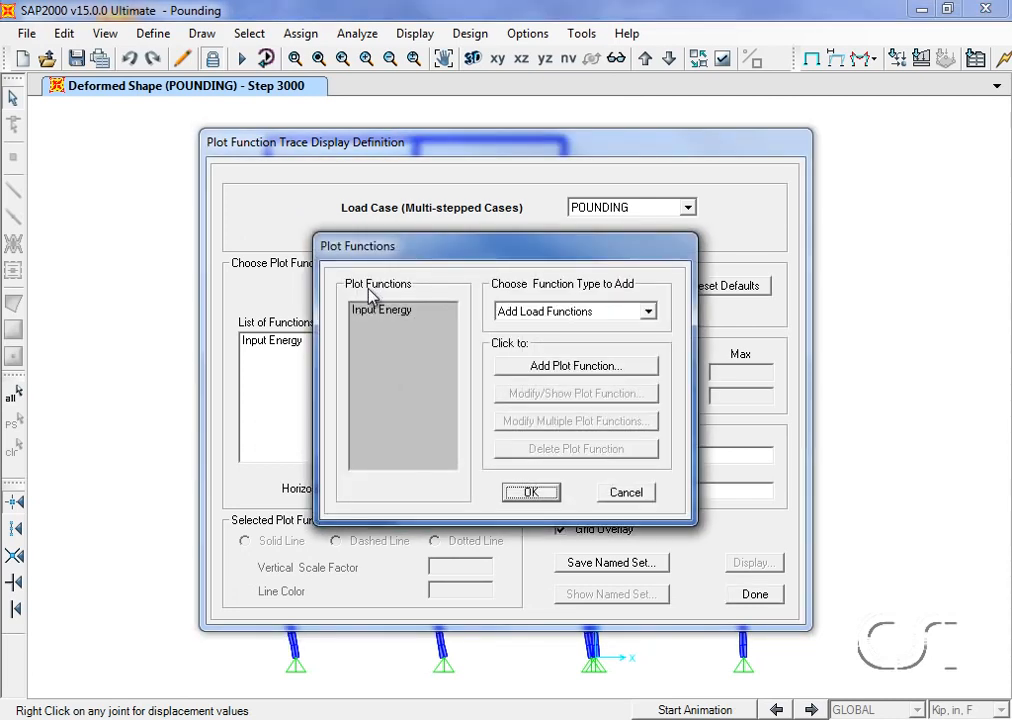
pyautogui.click(563, 372)
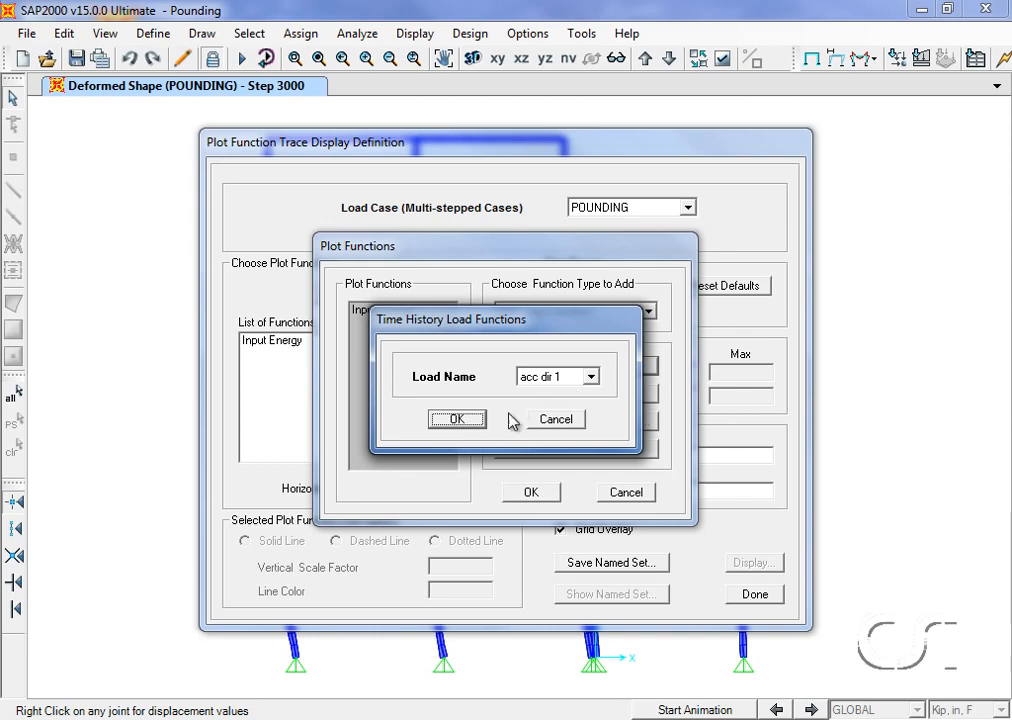
pyautogui.click(458, 420)
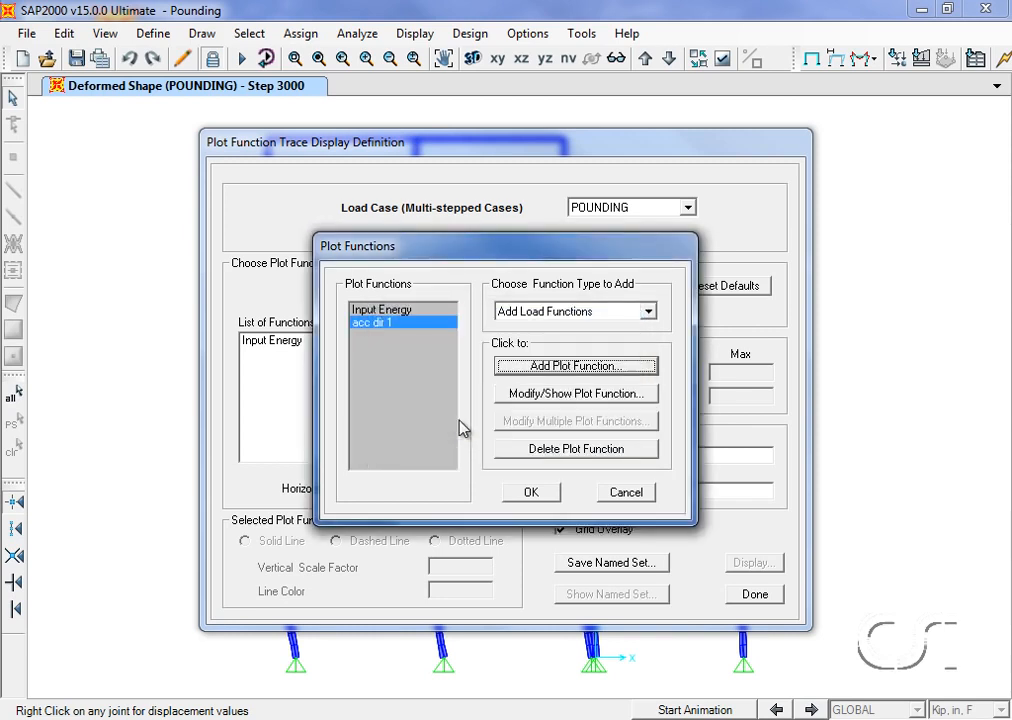
pyautogui.click(531, 492)
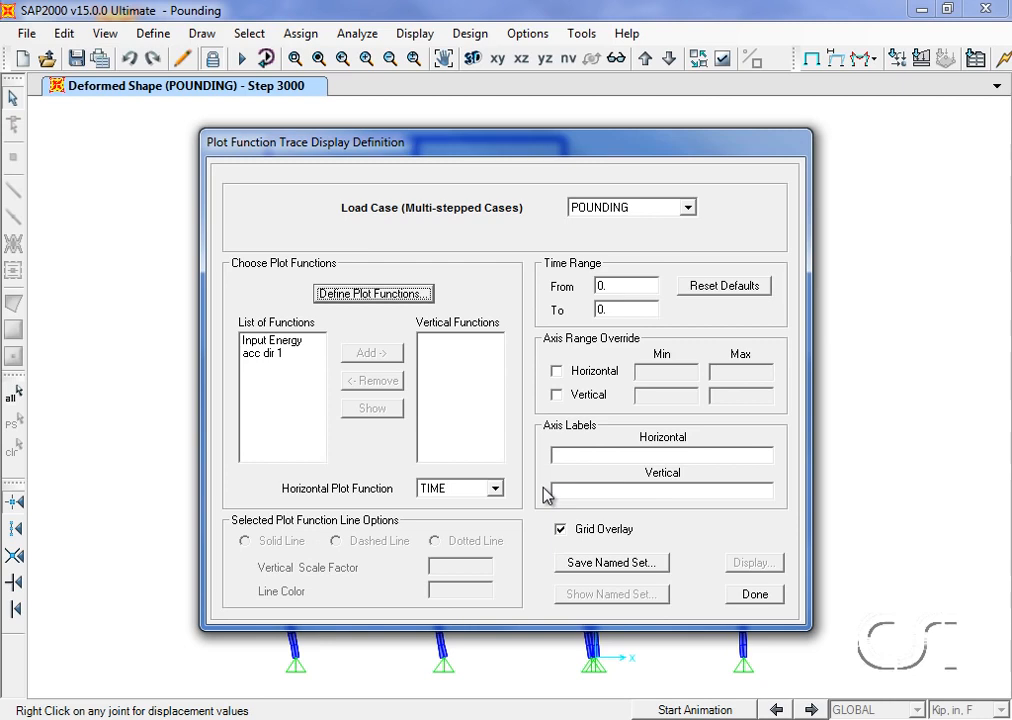
# Plot acc dir 1 as the vertical function with a horizontal axis maximum of 10 and no grid overlay.
pyautogui.click(264, 355)
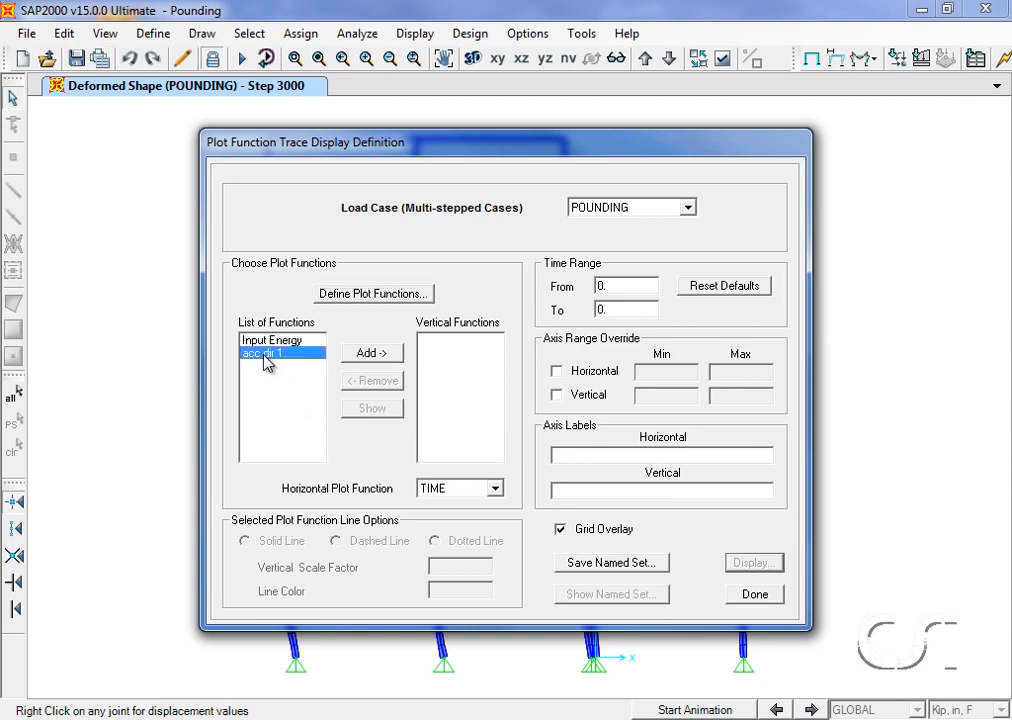
pyautogui.click(368, 354)
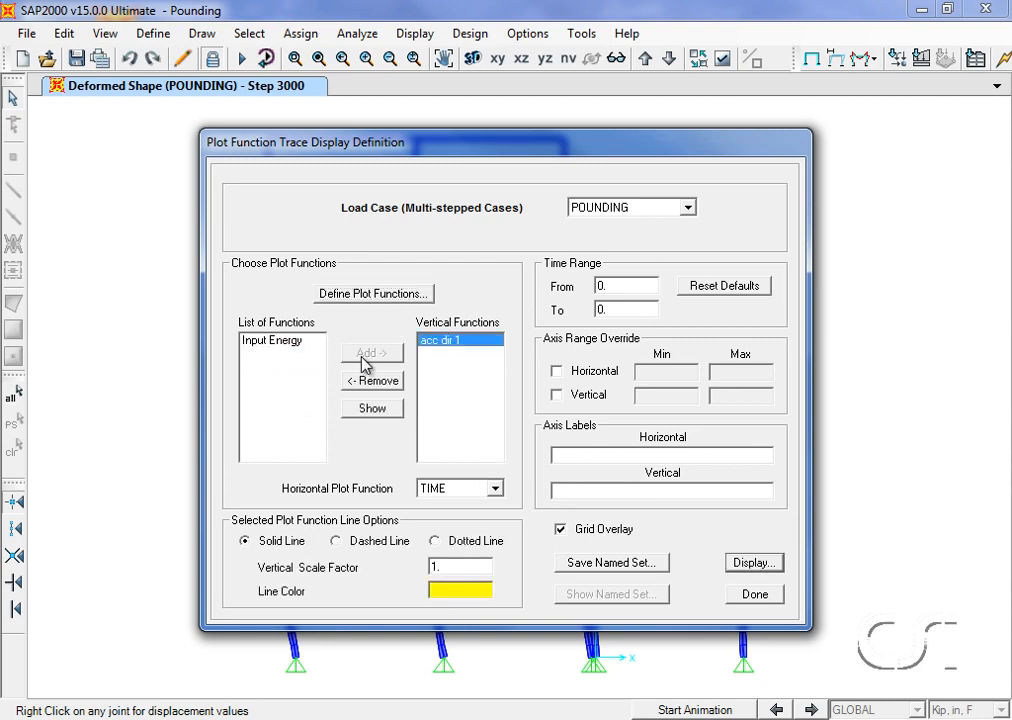
pyautogui.click(572, 377)
pyautogui.doubleClick(728, 371)
pyautogui.write('10')
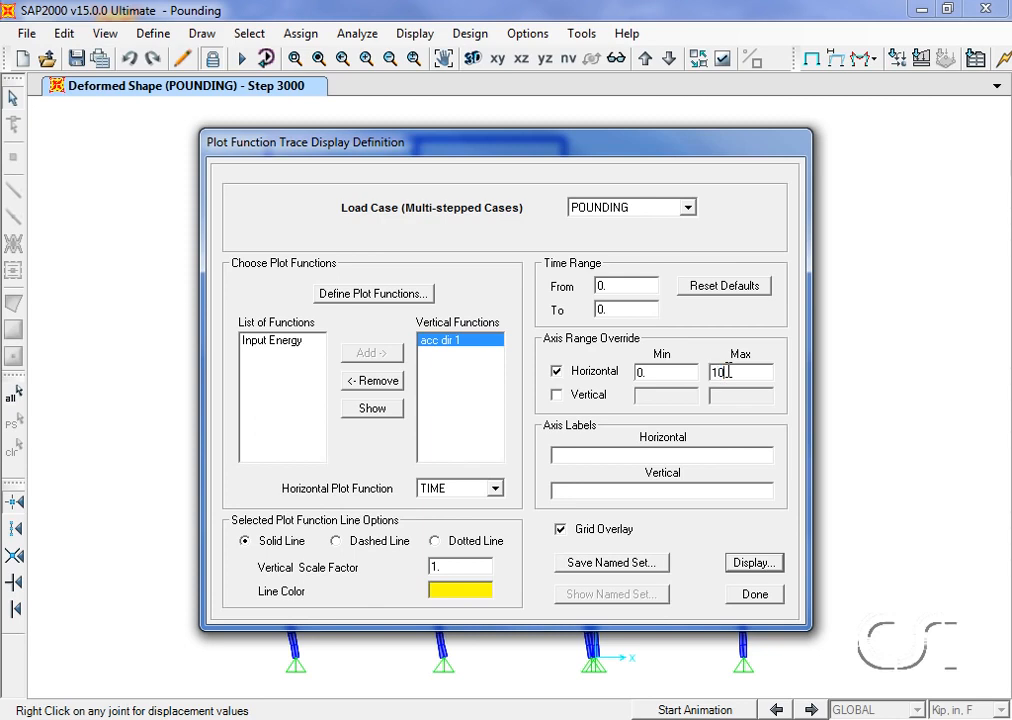
pyautogui.click(566, 531)
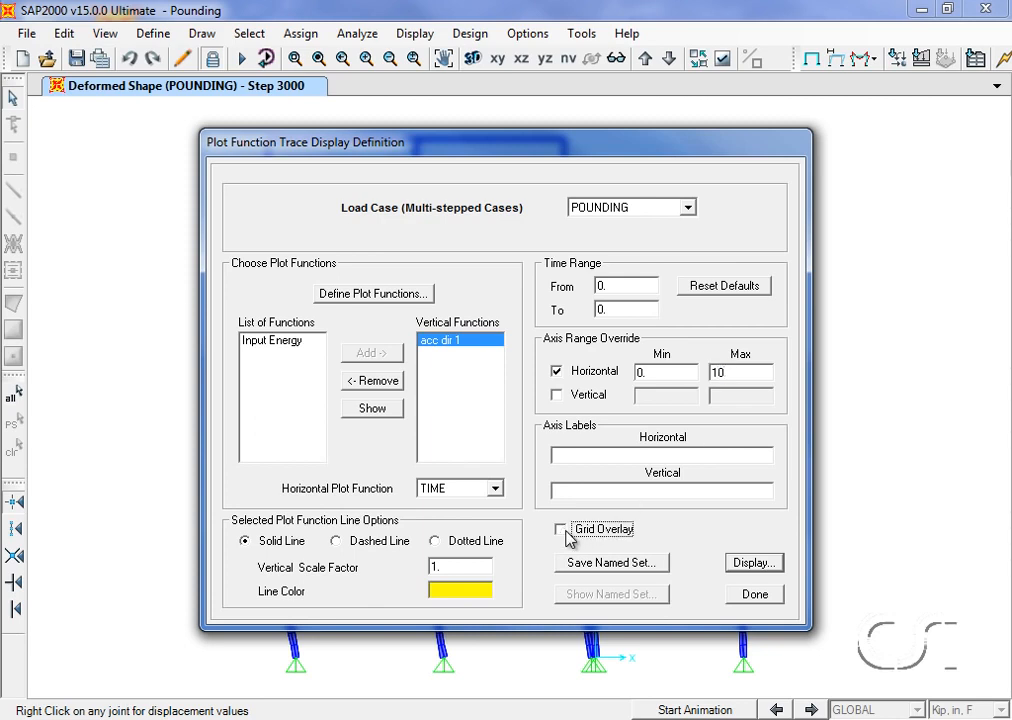
# Save the current plot function settings as a named set called GROUND_ACCEL.
pyautogui.click(606, 566)
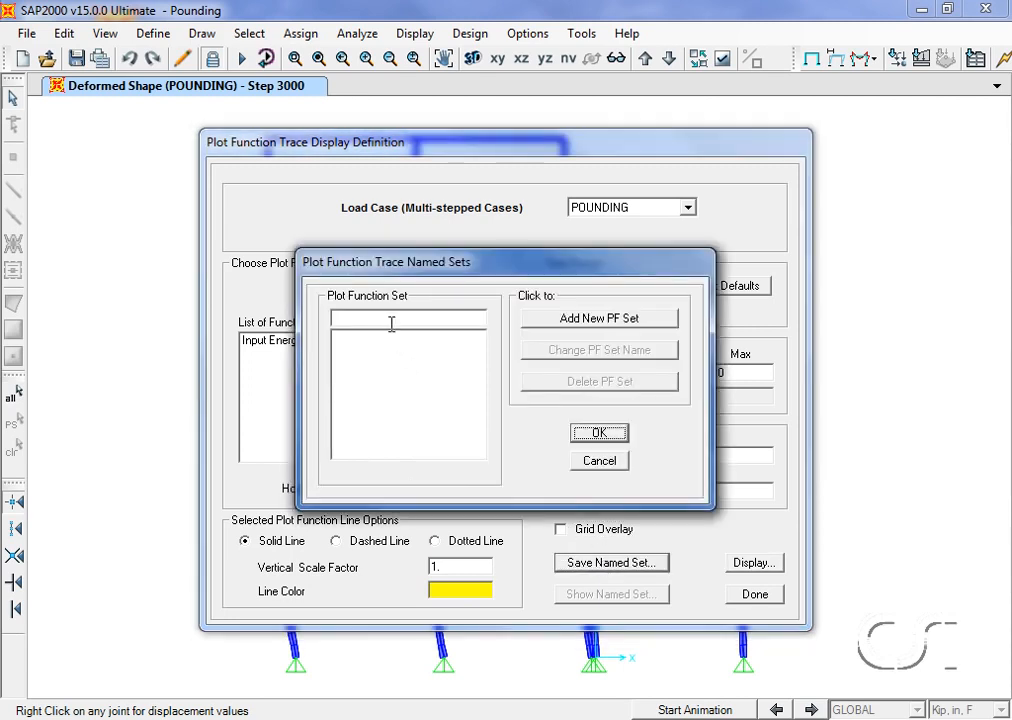
pyautogui.click(391, 323)
pyautogui.write('GROUND_ACCEL')
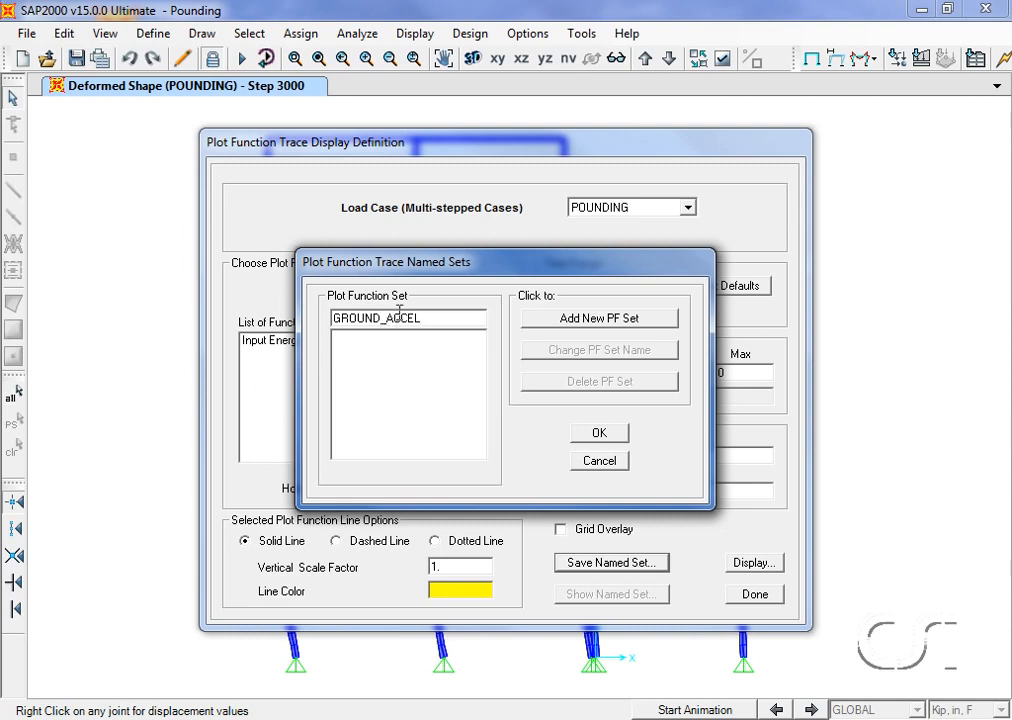
pyautogui.click(560, 320)
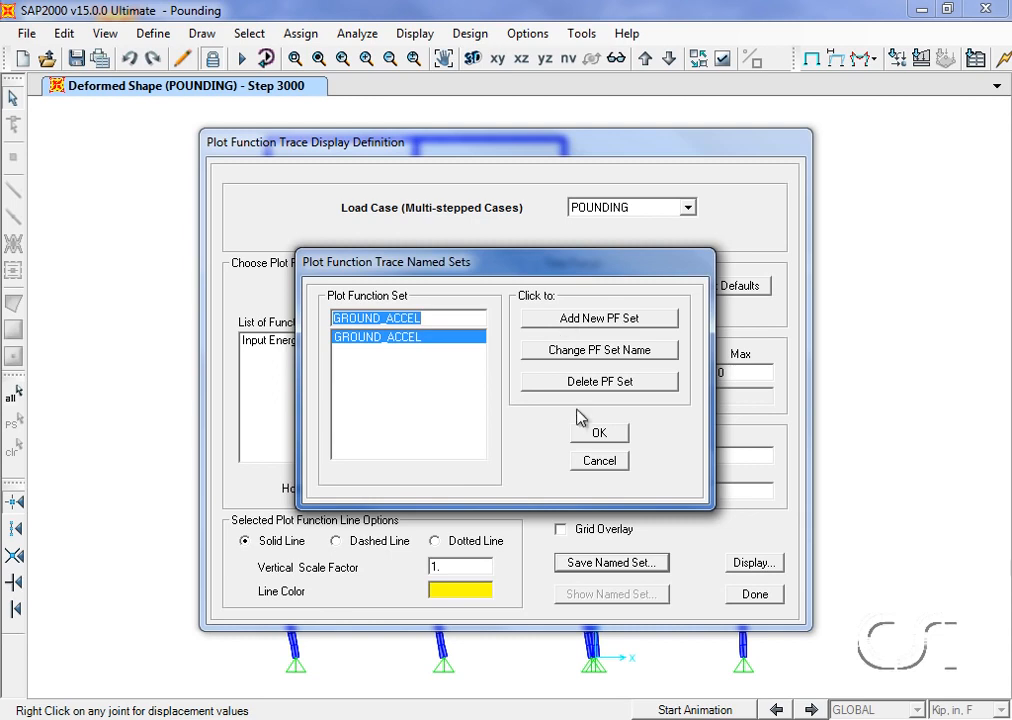
pyautogui.click(599, 436)
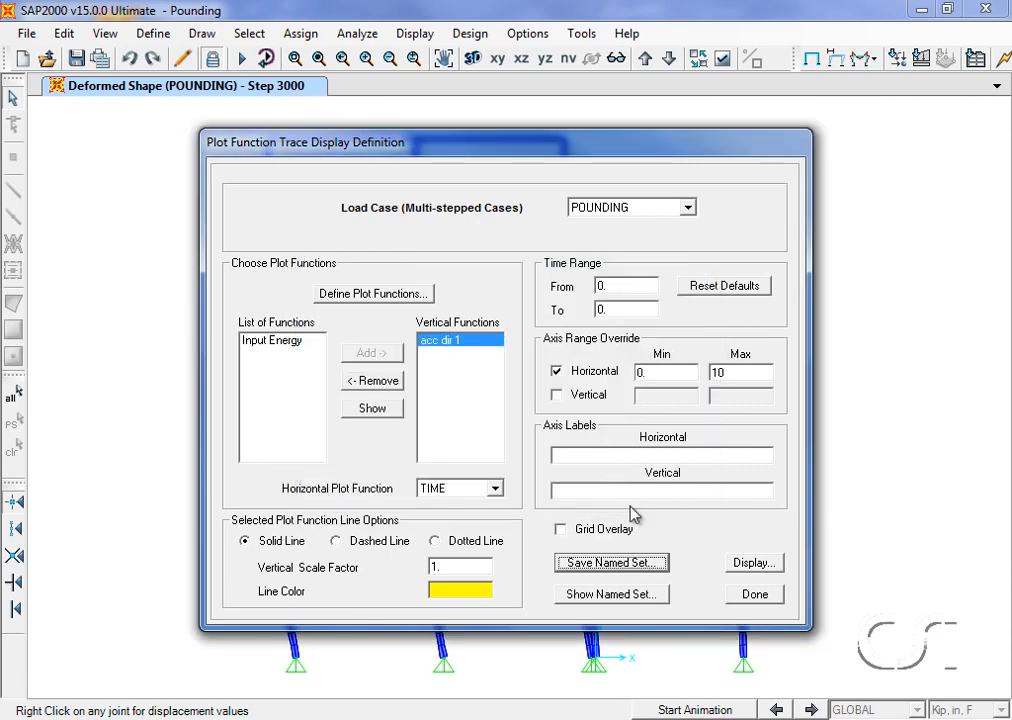
# Display the acc dir 1 plot trace for the POUNDING case, then close the plot and its definition.
pyautogui.click(763, 568)
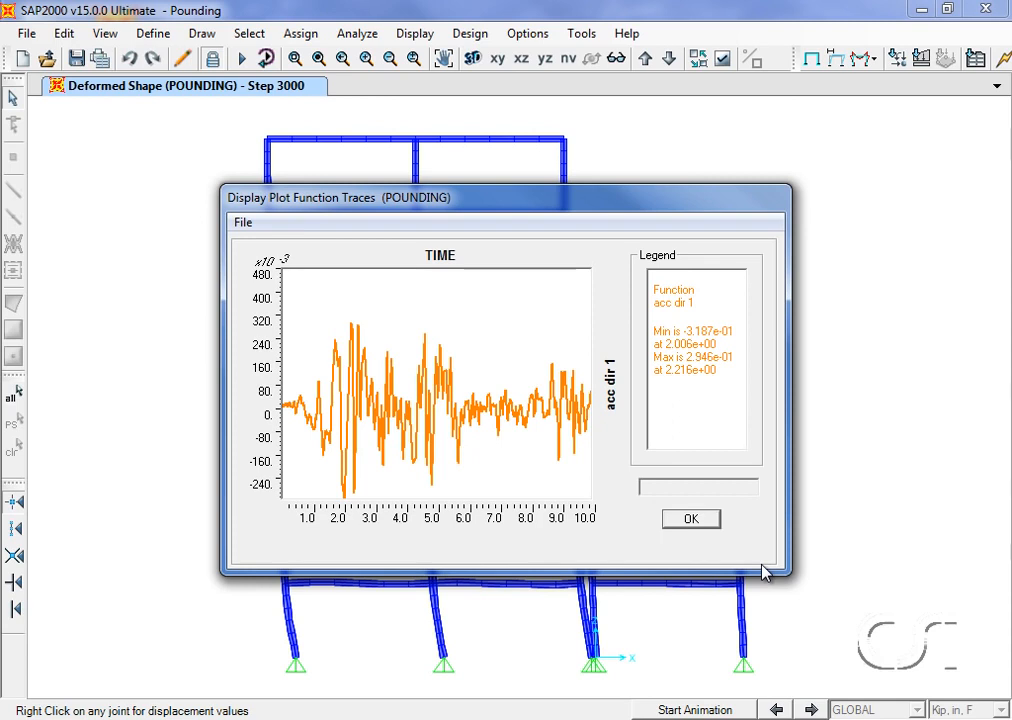
pyautogui.click(690, 519)
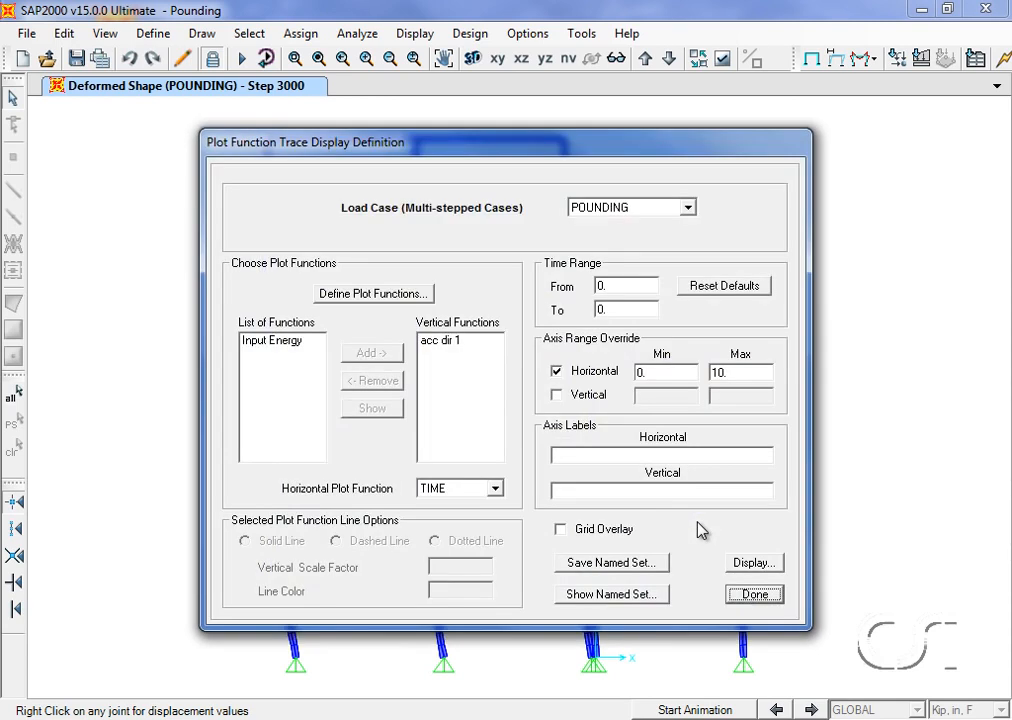
pyautogui.click(753, 594)
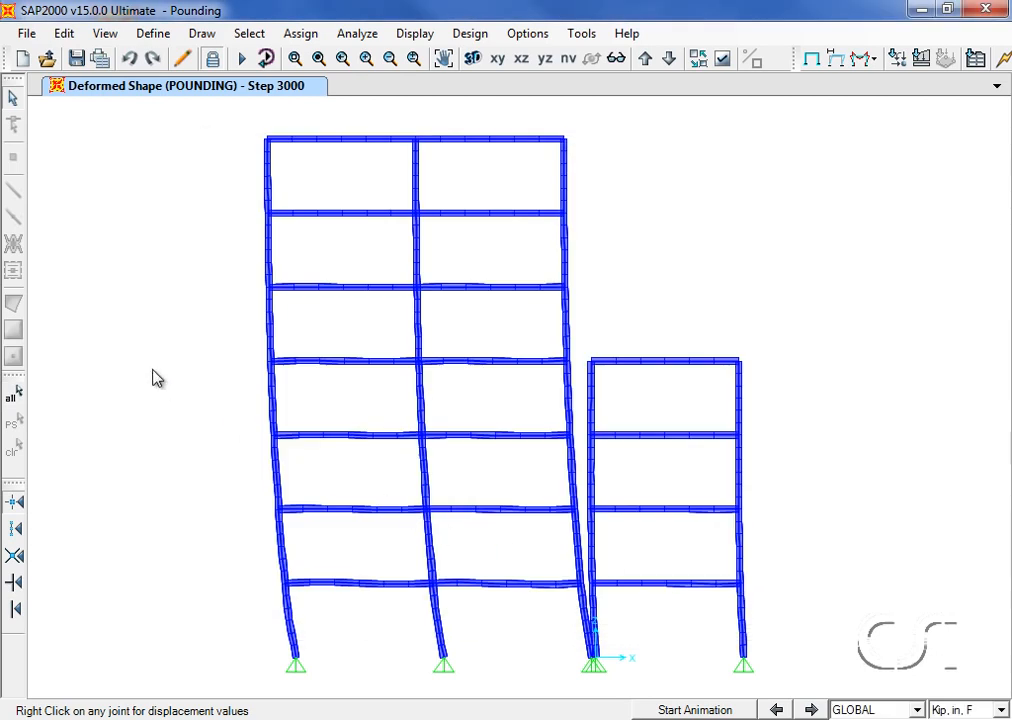
# Start a multi-step animation video and save it as the AVI file Pounding.
pyautogui.click(26, 34)
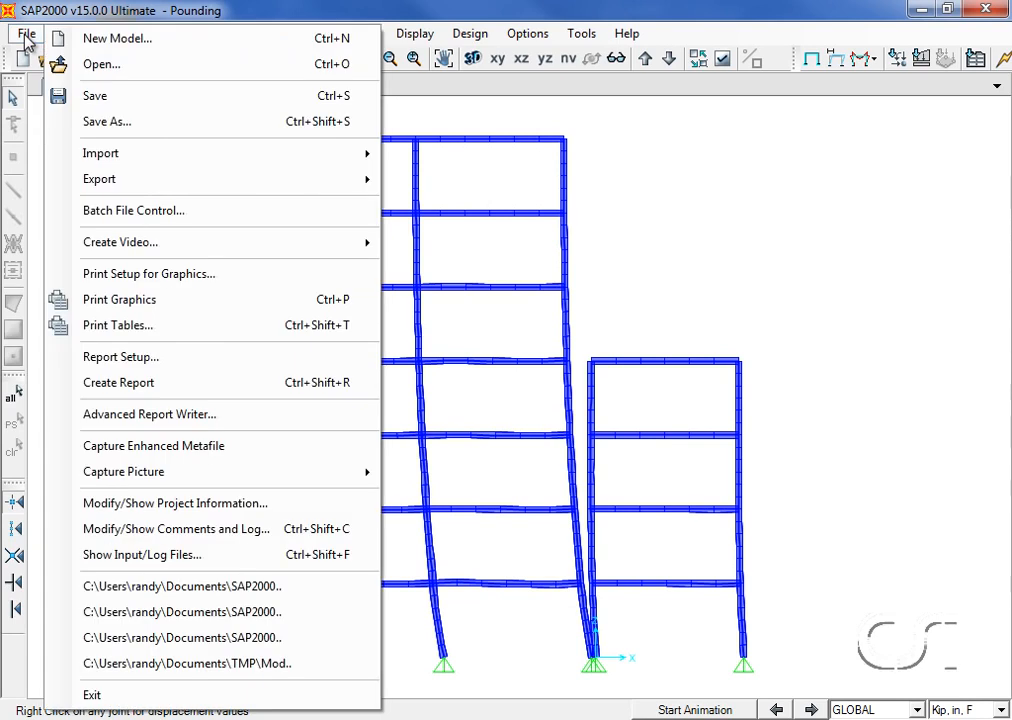
pyautogui.moveTo(61, 244)
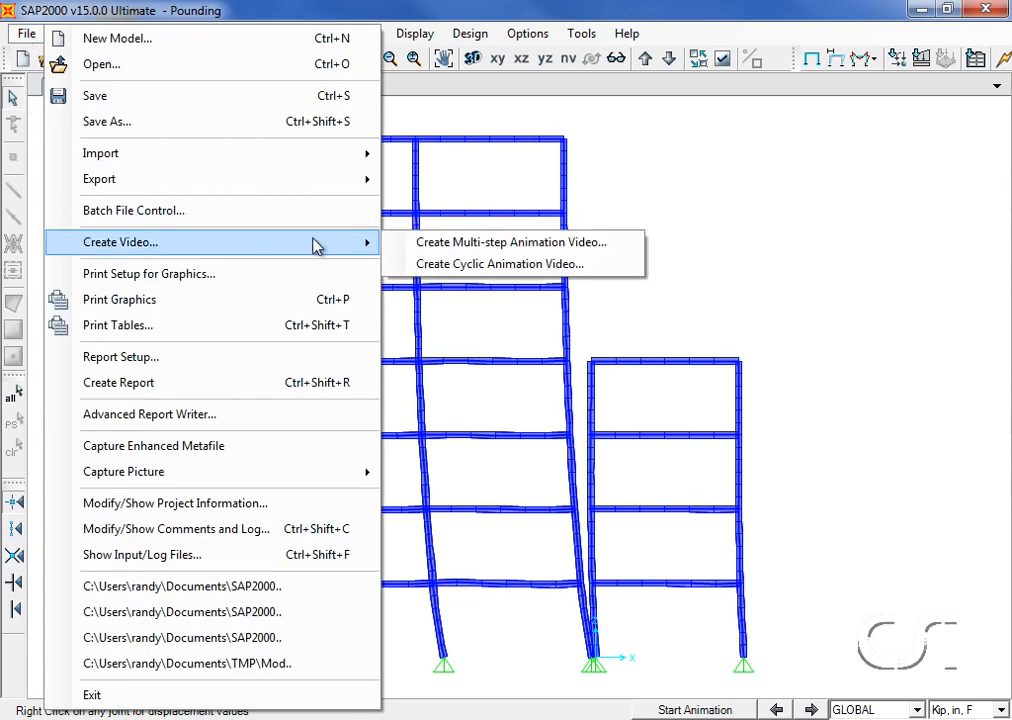
pyautogui.click(452, 254)
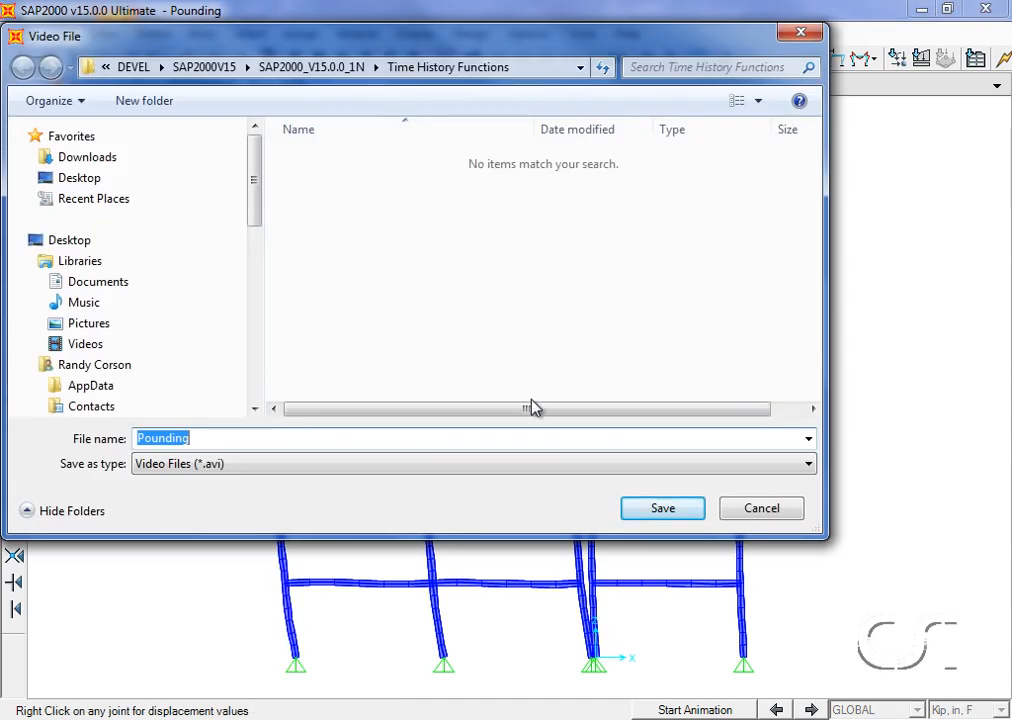
pyautogui.click(661, 509)
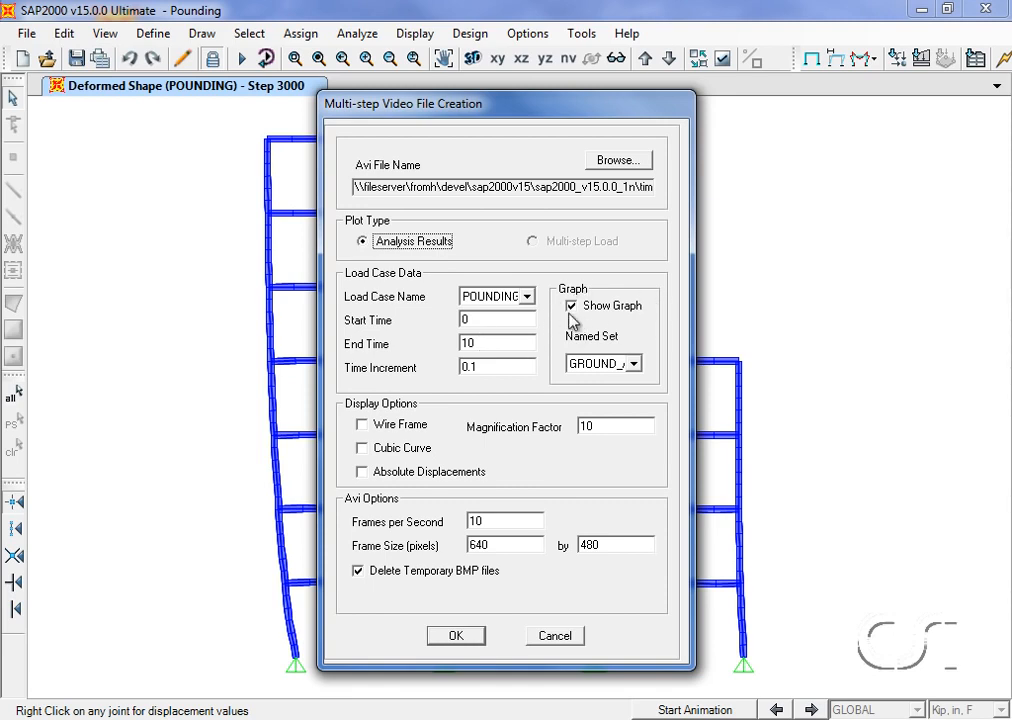
# Create the POUNDING video with the GROUND_ACCEL graph, a magnification factor of 50 and uncompressed full frames.
pyautogui.click(634, 364)
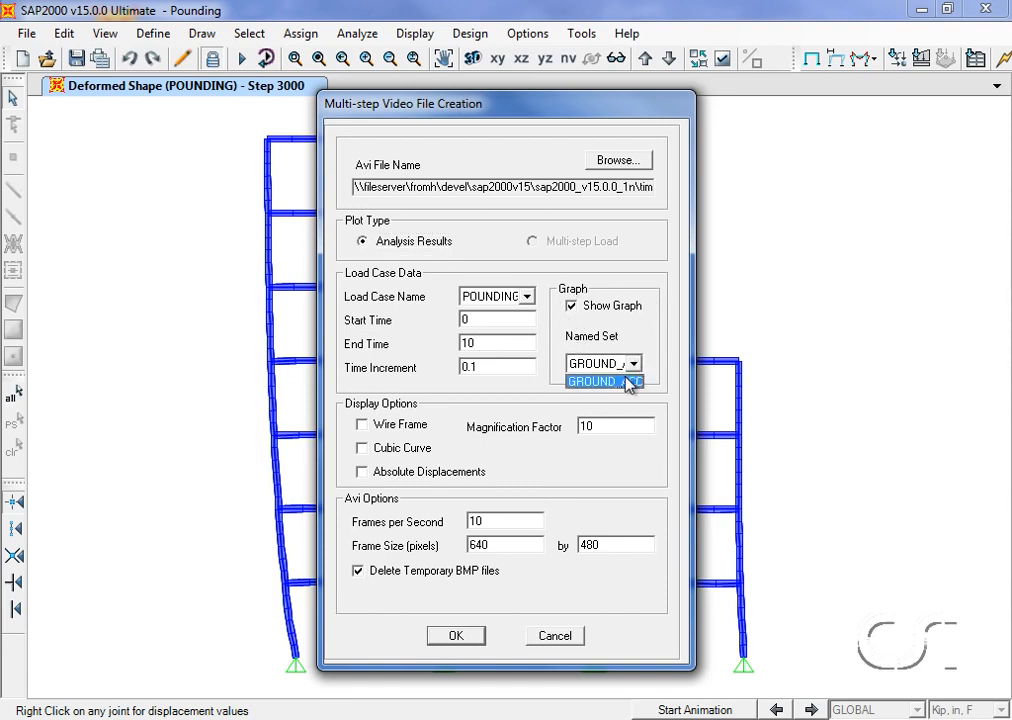
pyautogui.click(590, 382)
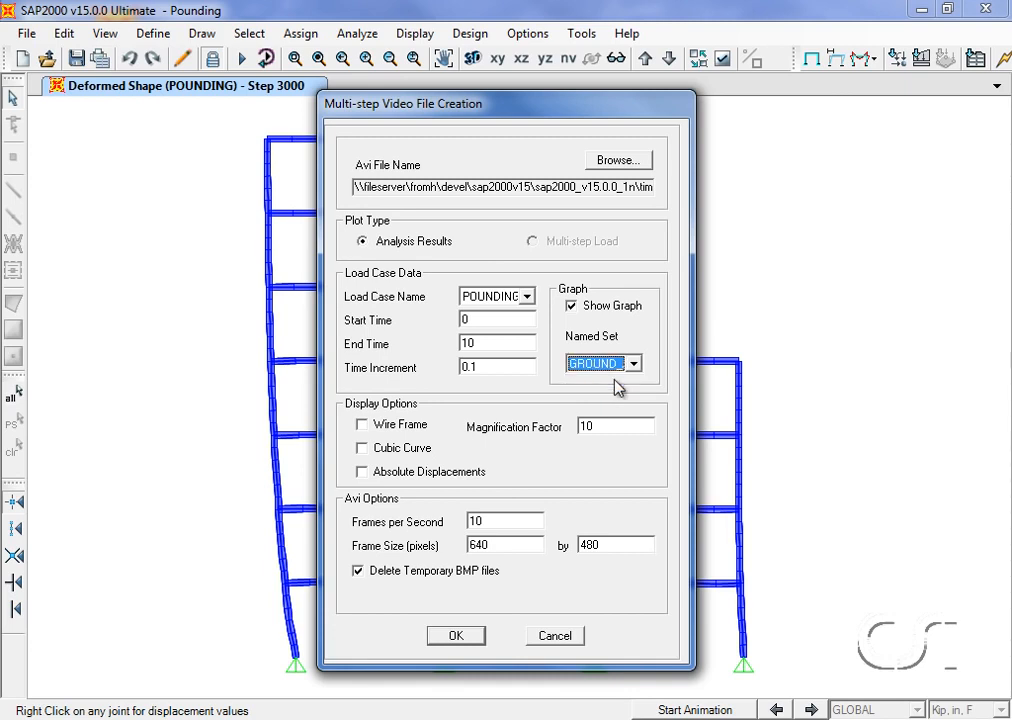
pyautogui.doubleClick(612, 424)
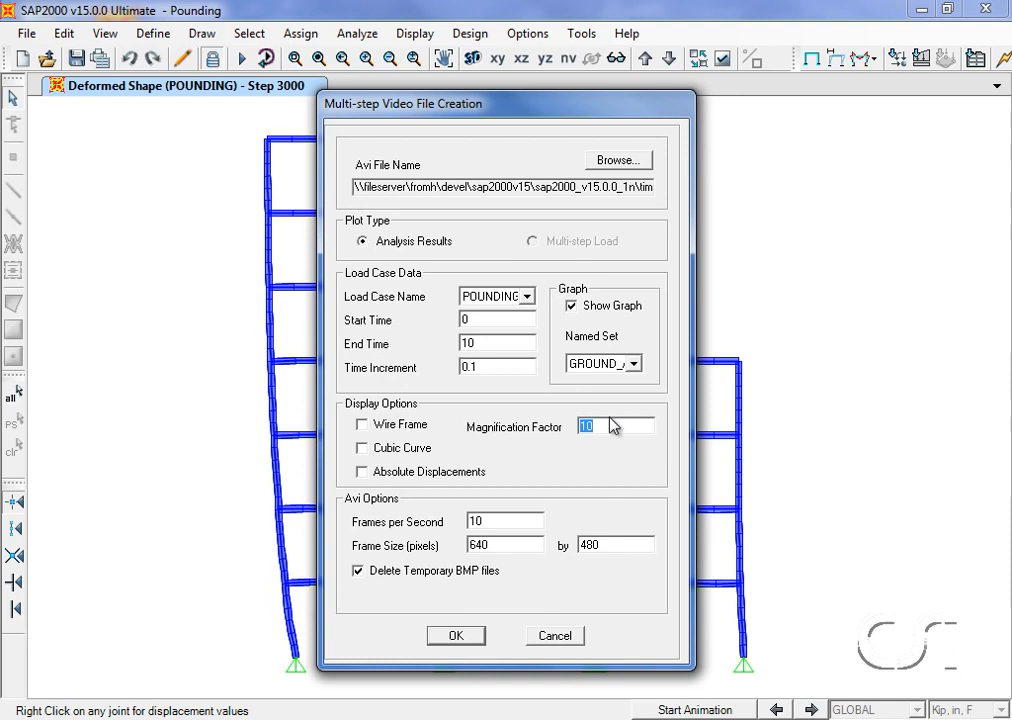
pyautogui.write('50')
pyautogui.click(456, 637)
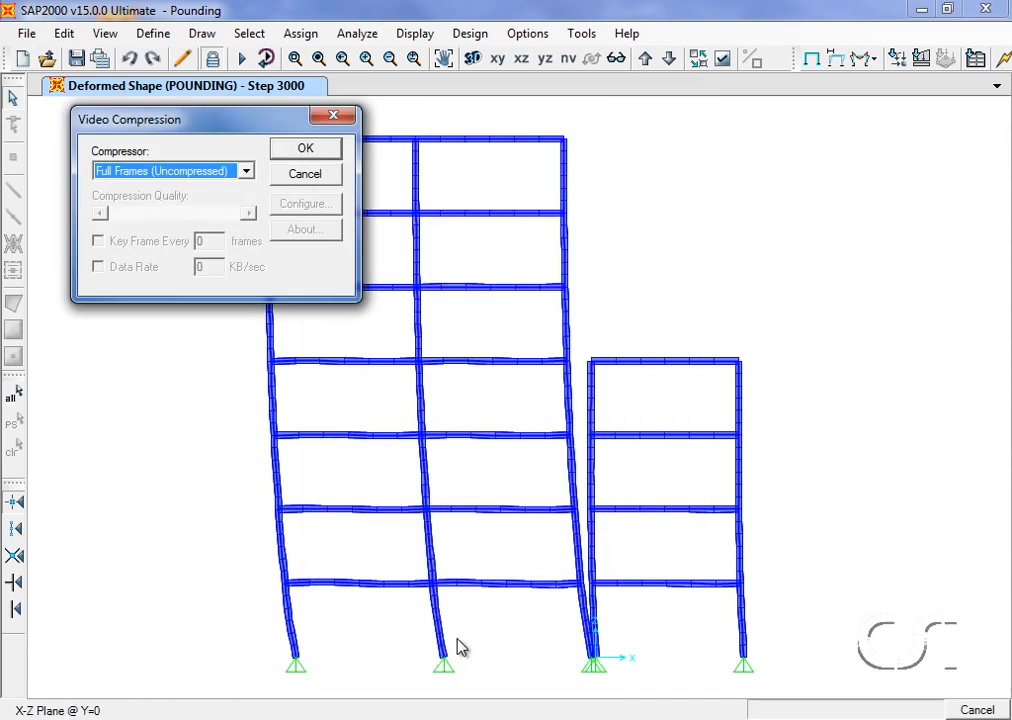
pyautogui.click(307, 152)
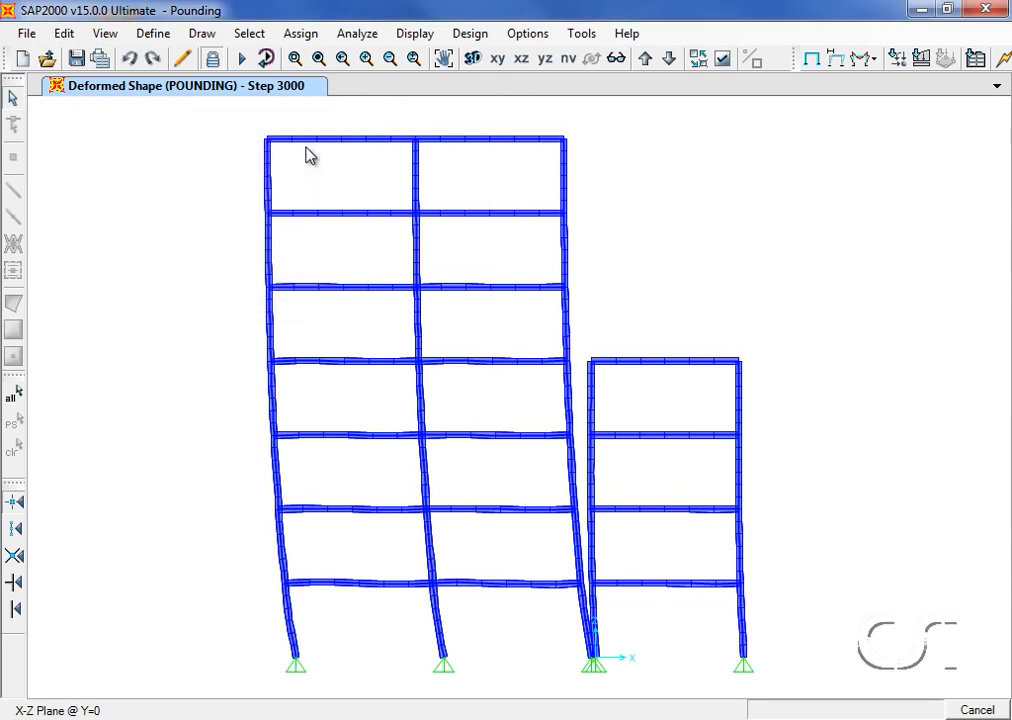
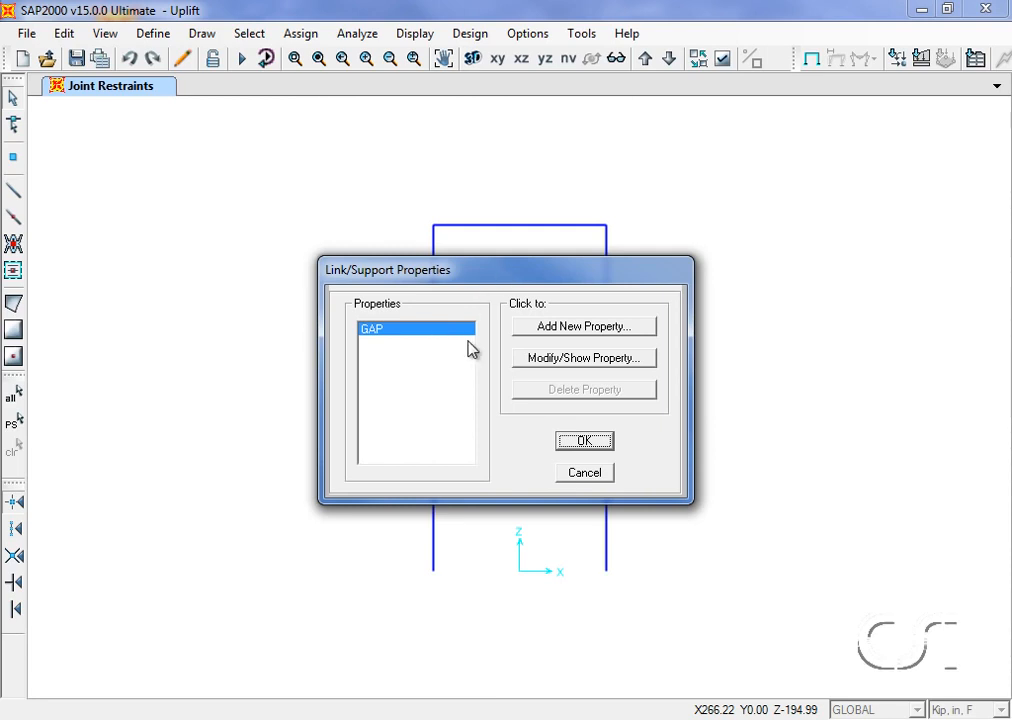
# Set the GAP link property's nonlinear U1 stiffness to 30000 and its opening to 0.
pyautogui.click(555, 360)
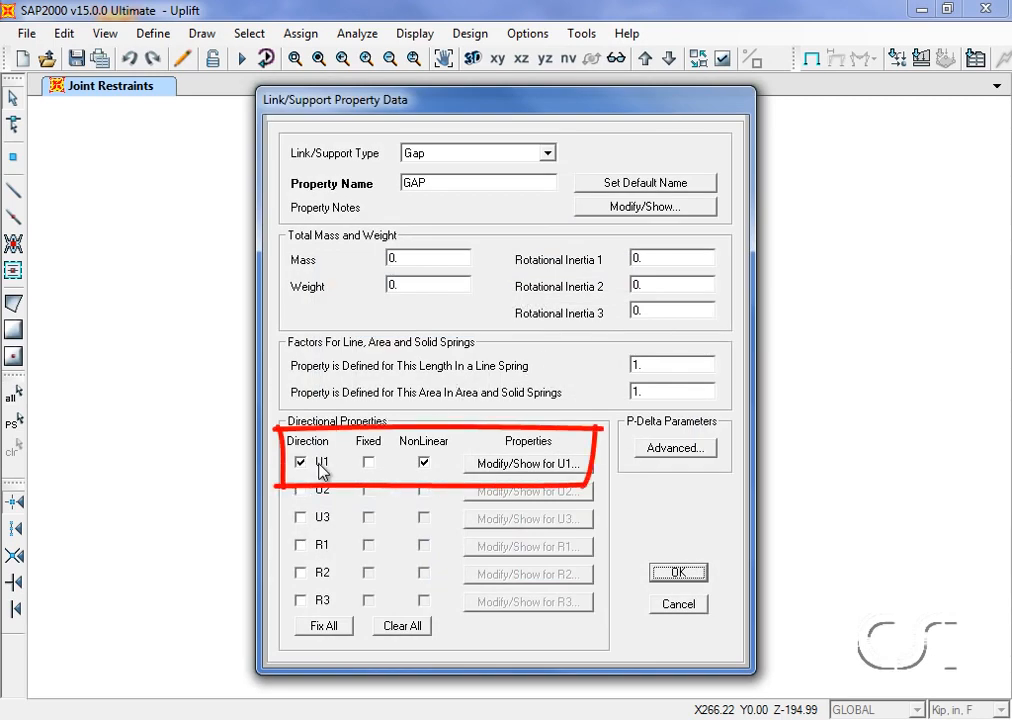
pyautogui.click(478, 466)
pyautogui.doubleClick(371, 443)
pyautogui.write('30000')
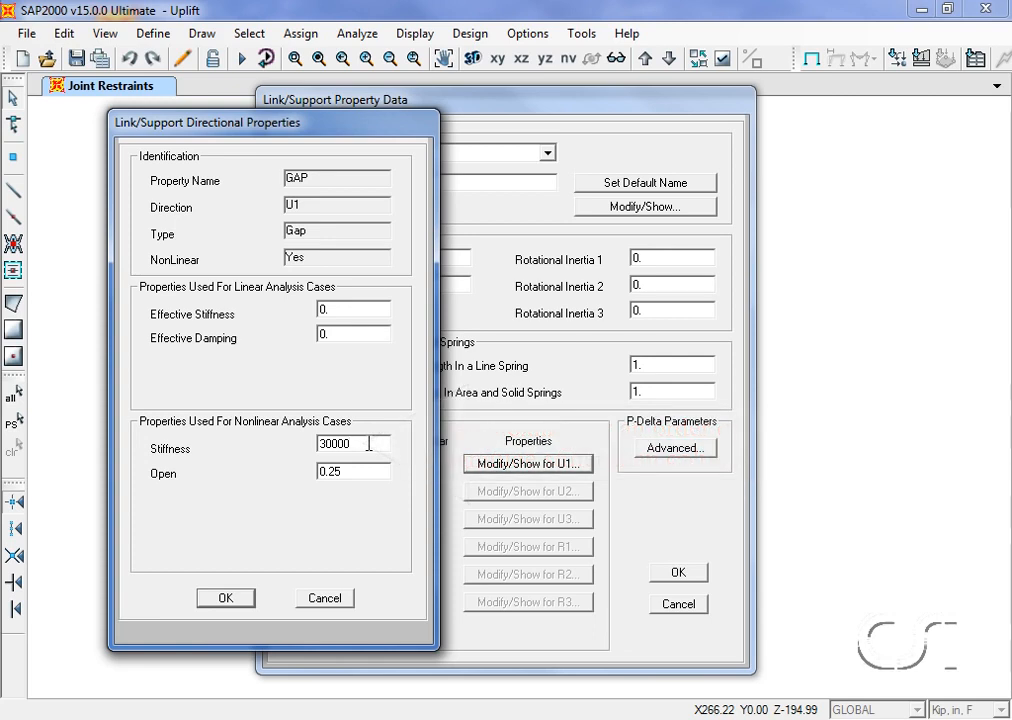
pyautogui.doubleClick(355, 472)
pyautogui.write('0')
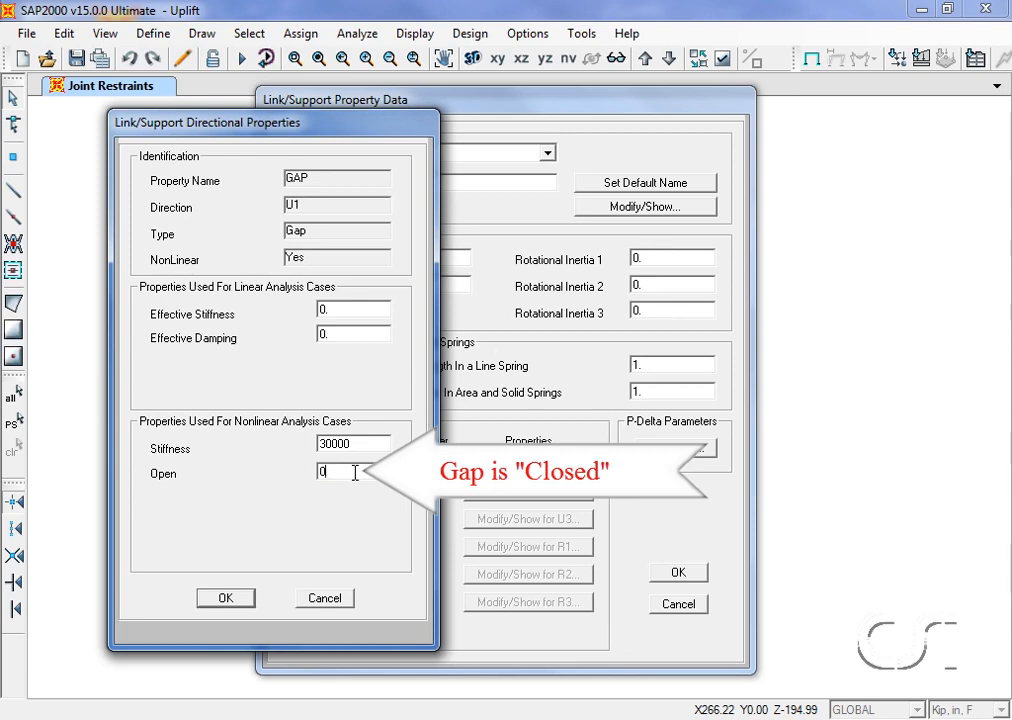
pyautogui.click(226, 598)
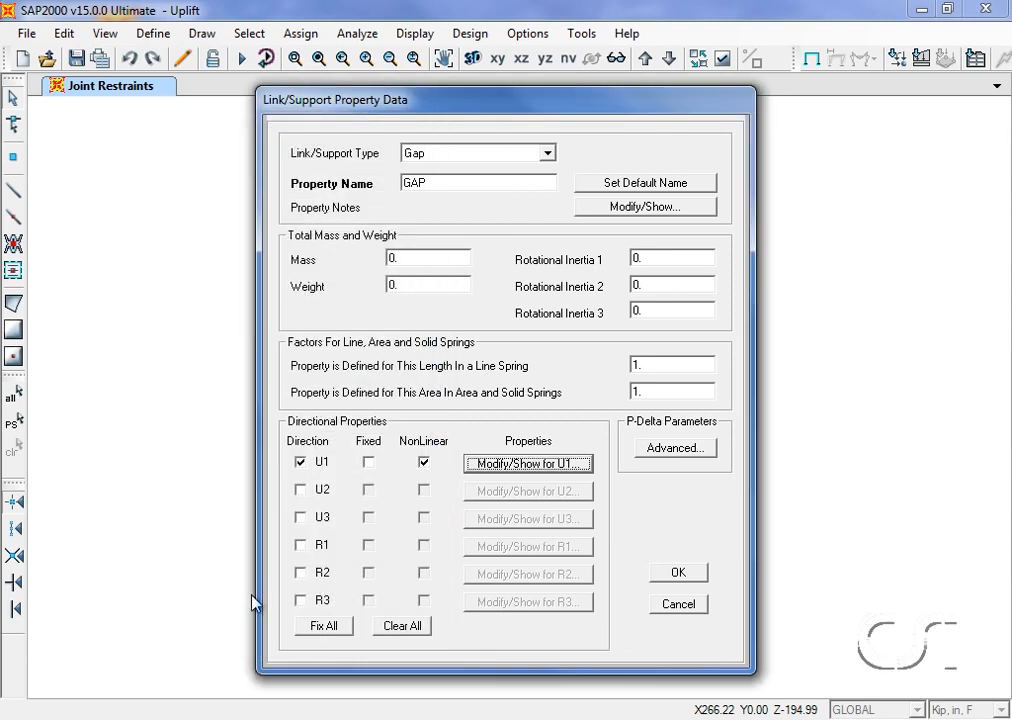
pyautogui.click(680, 573)
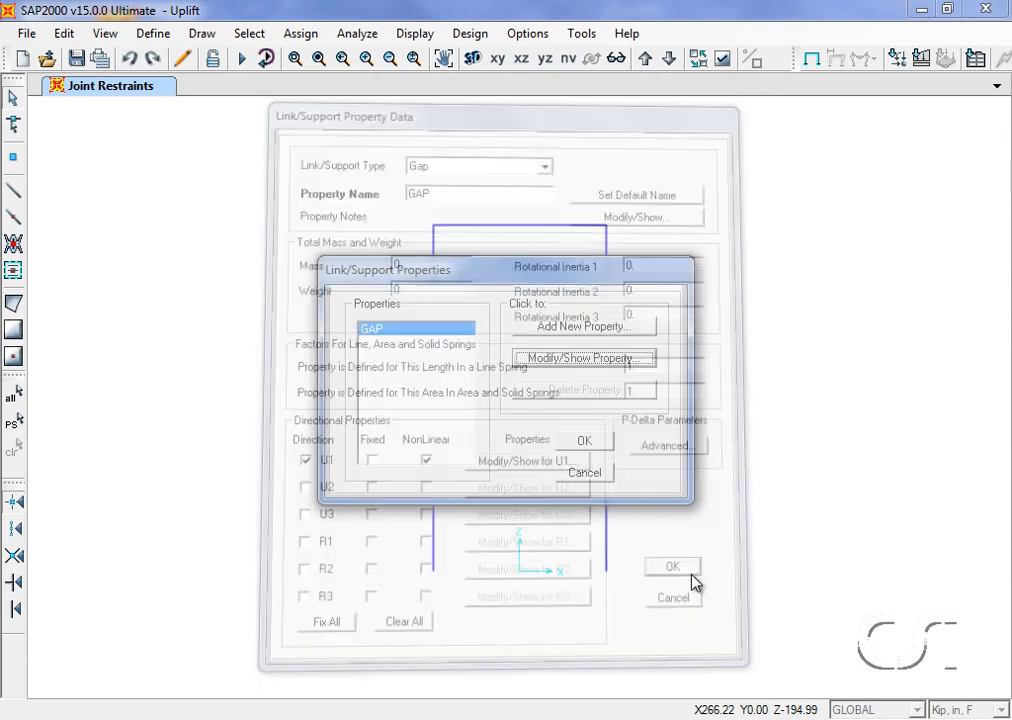
pyautogui.click(590, 446)
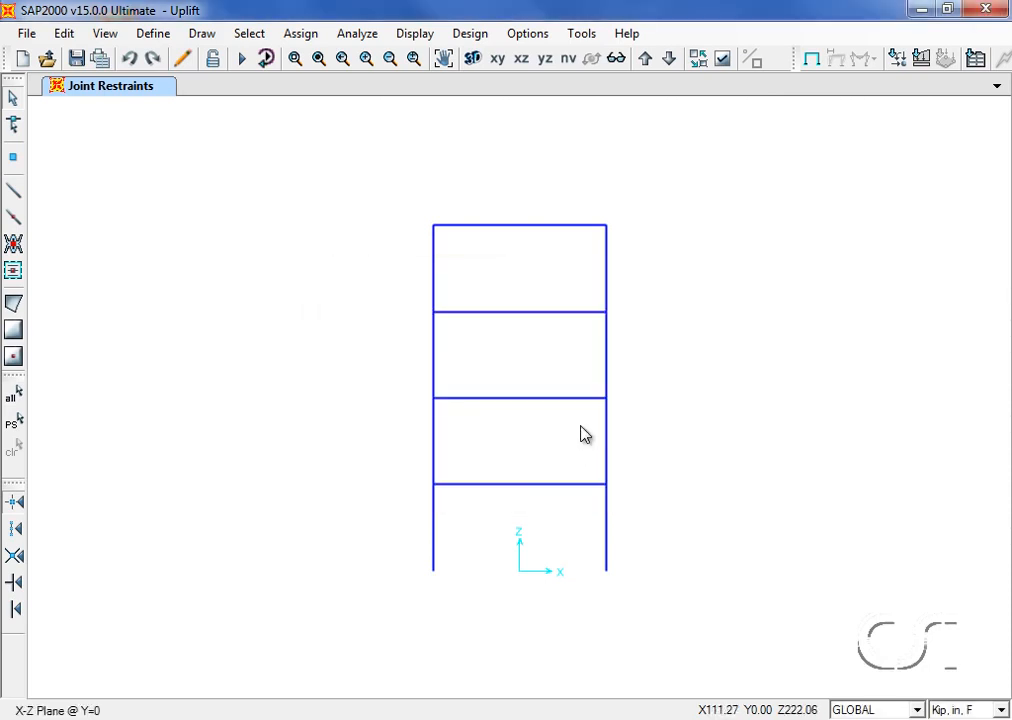
# Draw one-joint GAP links with zero offsets at the base joints of both frame columns.
pyautogui.click(202, 34)
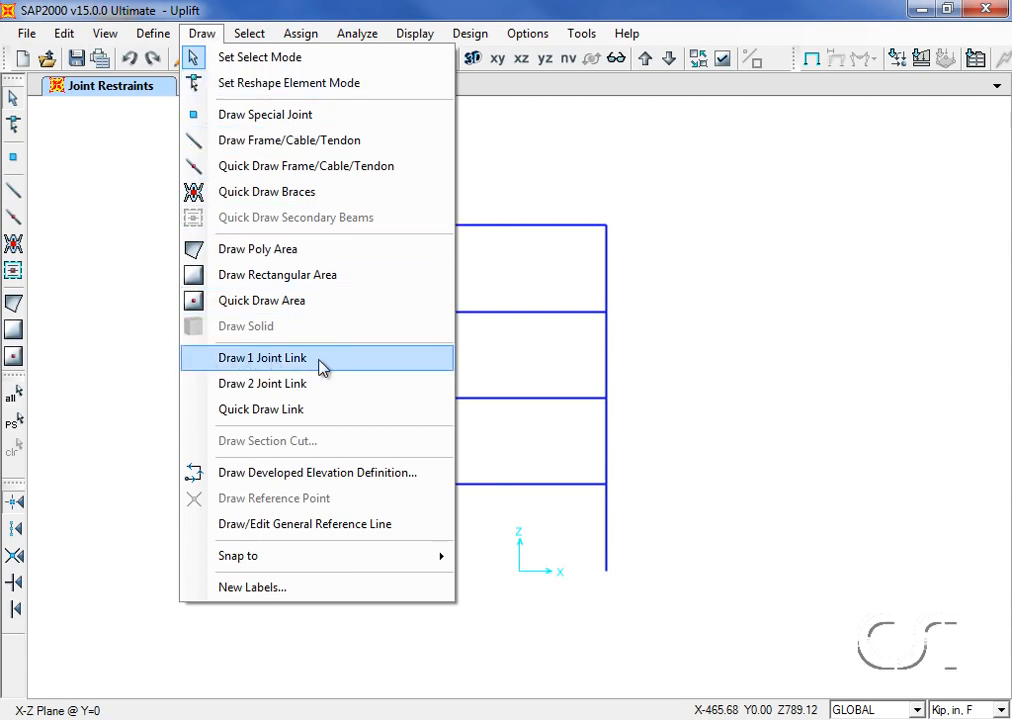
pyautogui.click(320, 362)
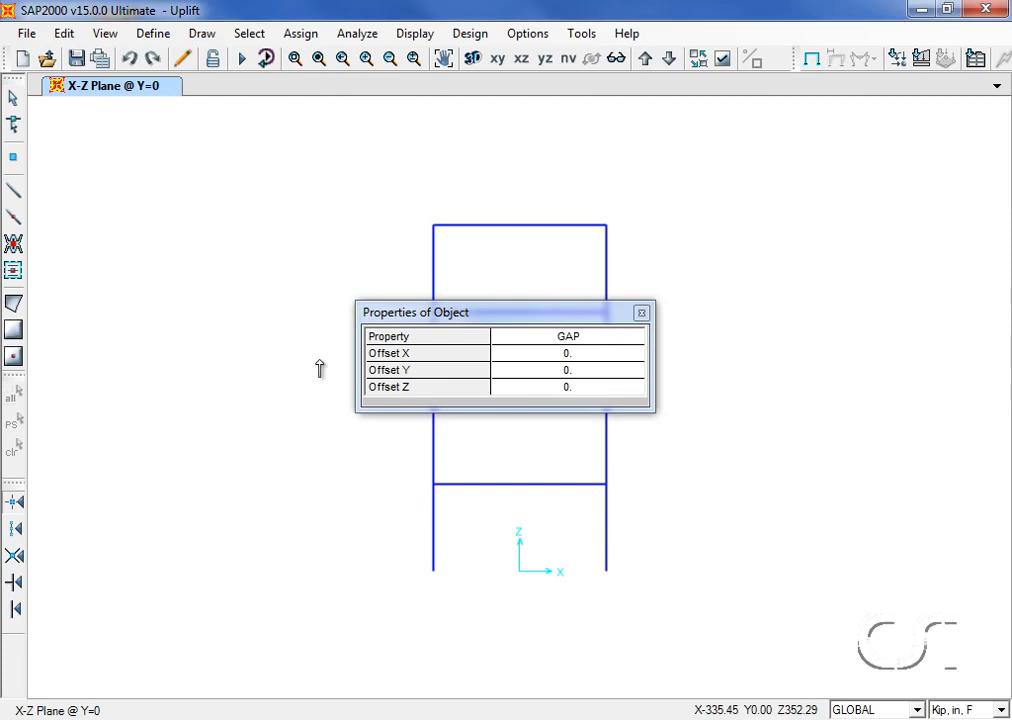
pyautogui.moveTo(450, 318)
pyautogui.mouseDown()
pyautogui.moveTo(405, 316)
pyautogui.moveTo(198, 245)
pyautogui.moveTo(170, 220)
pyautogui.mouseUp()
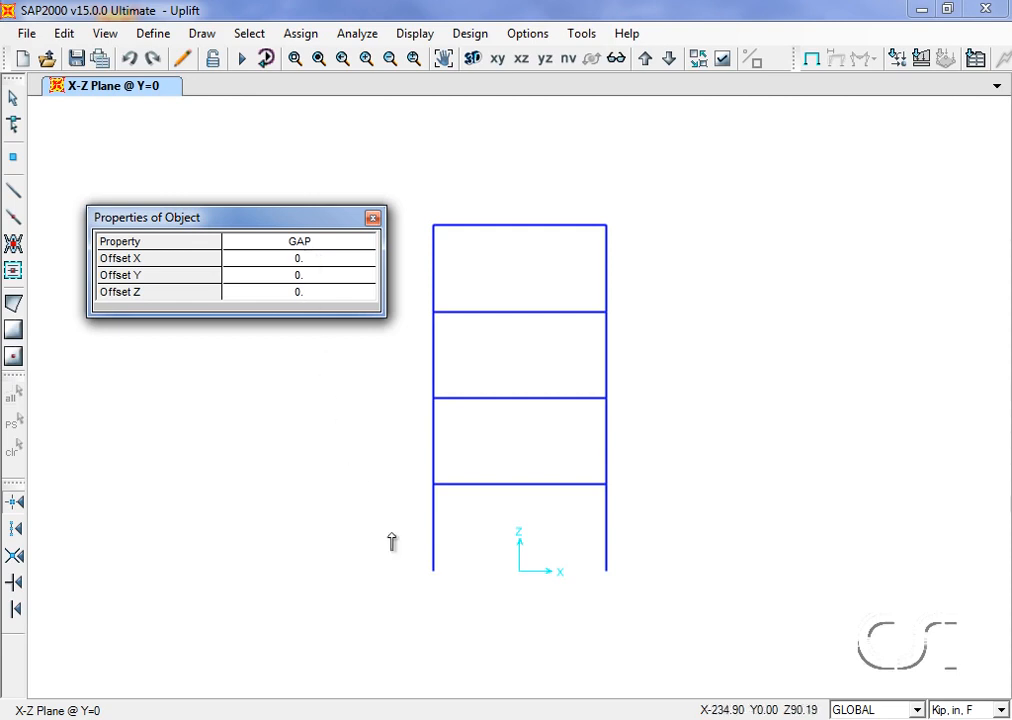
pyautogui.click(433, 573)
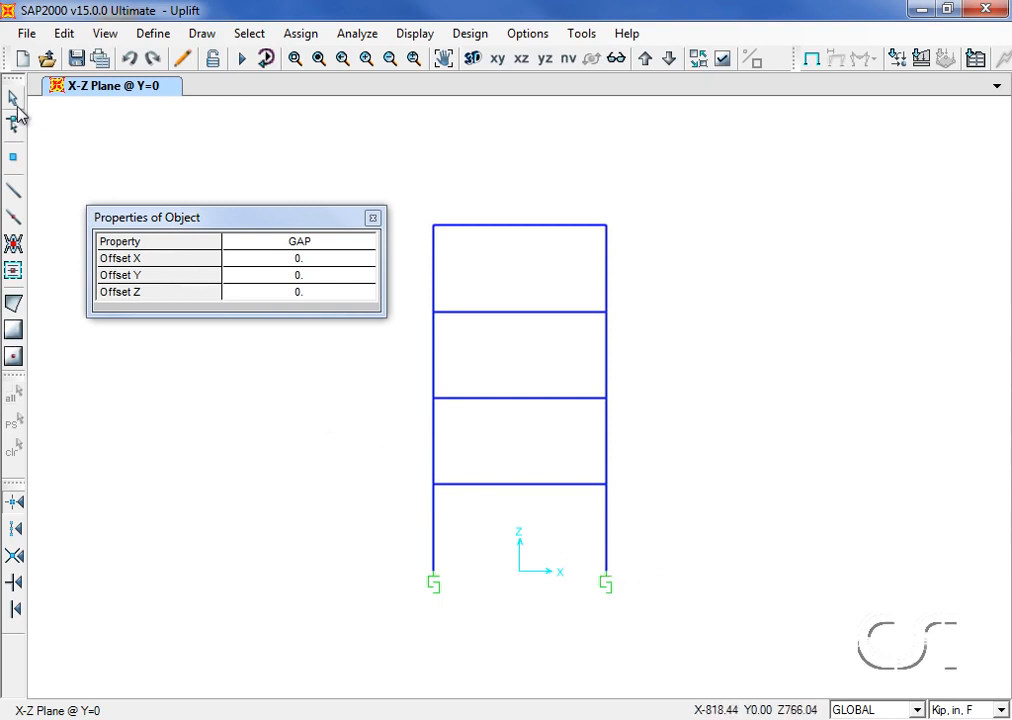
pyautogui.click(17, 108)
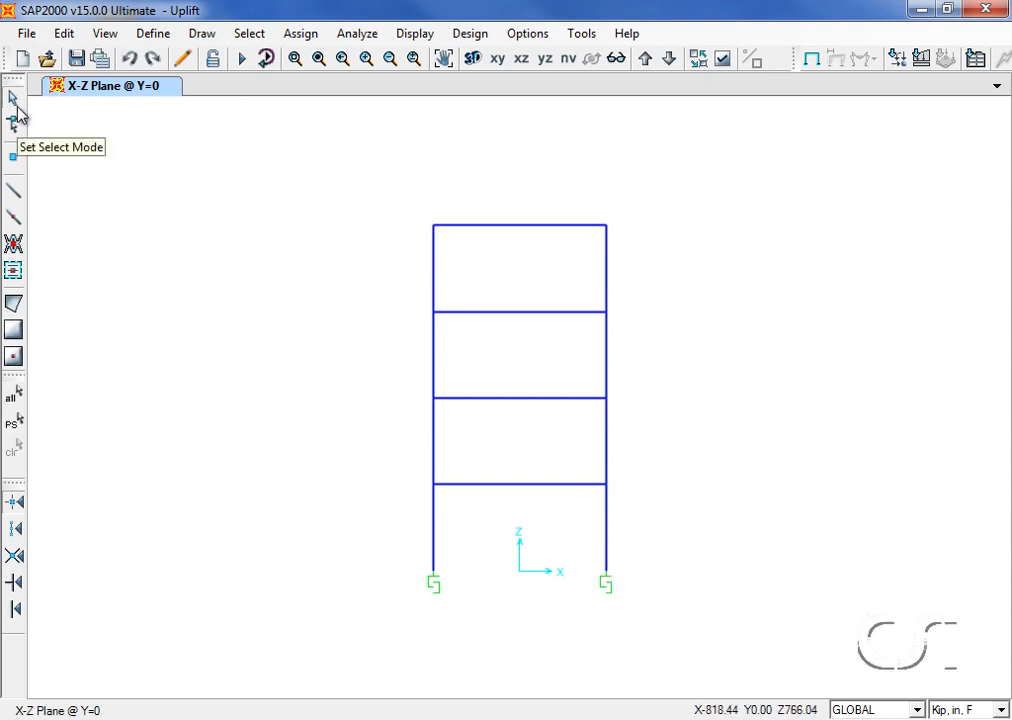
# Review the definition and graph of the ELCENTRO time history function.
pyautogui.click(140, 34)
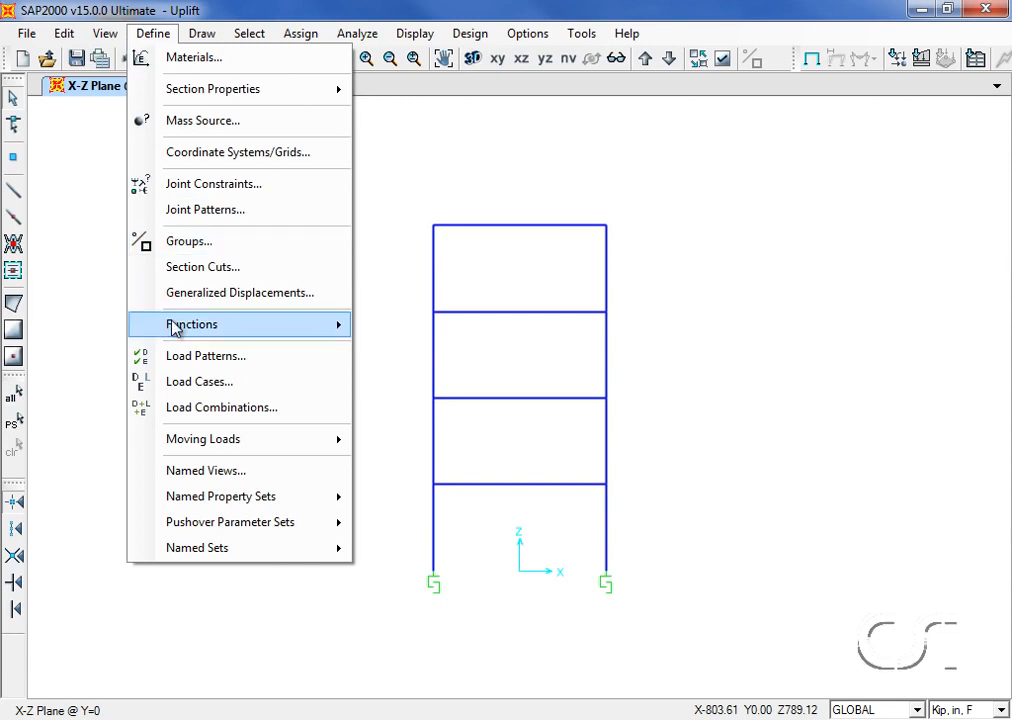
pyautogui.moveTo(244, 323)
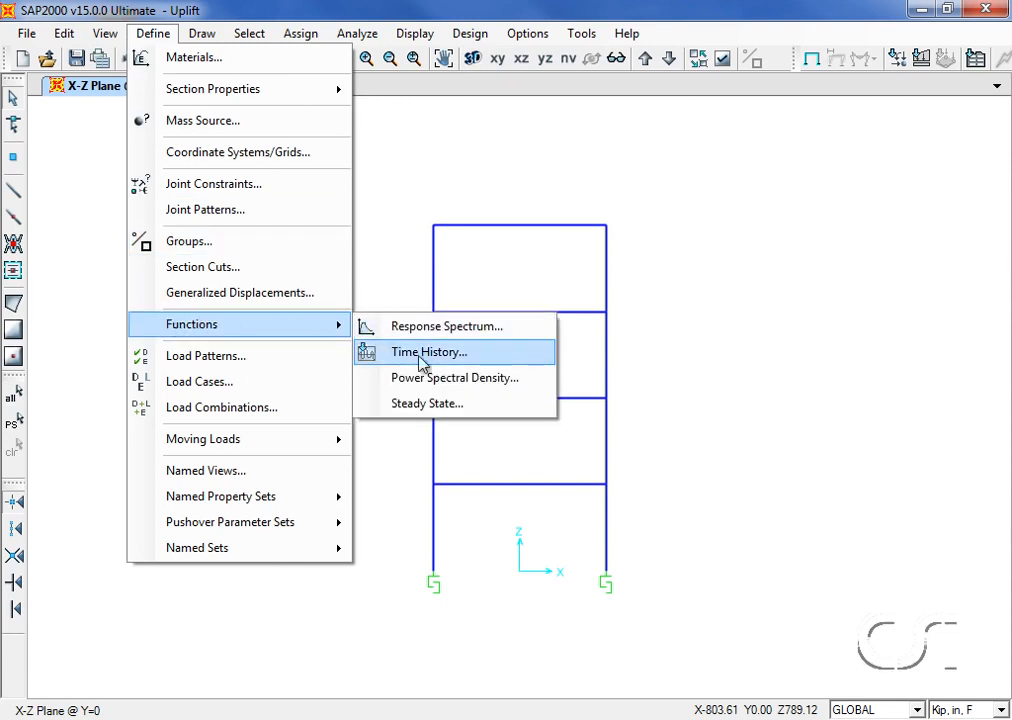
pyautogui.click(525, 362)
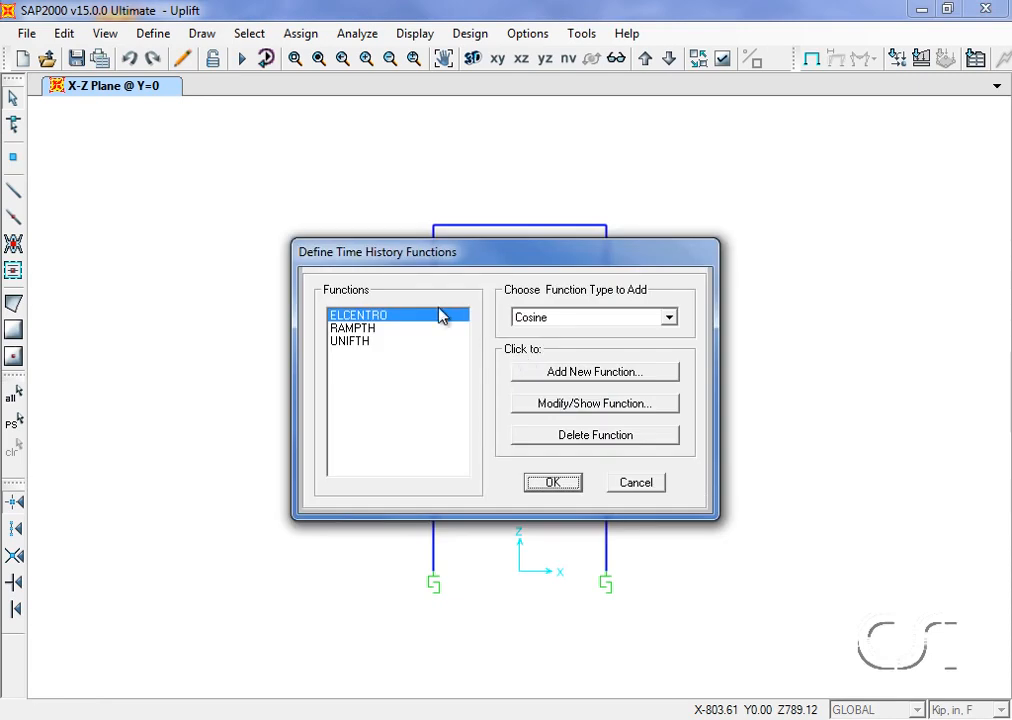
pyautogui.click(547, 405)
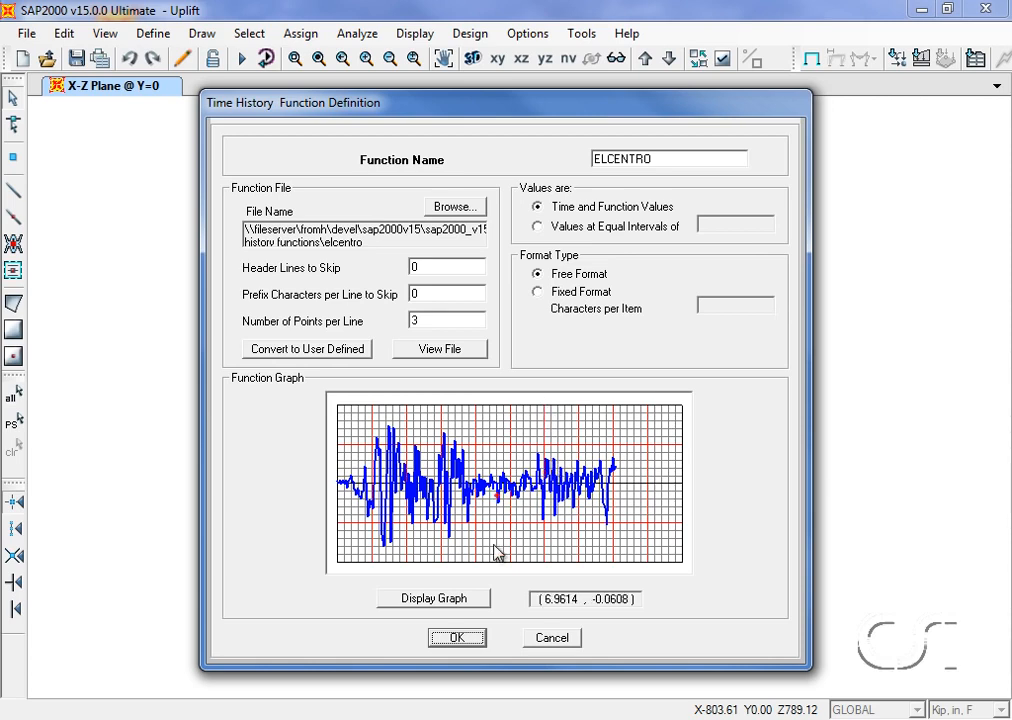
pyautogui.click(458, 642)
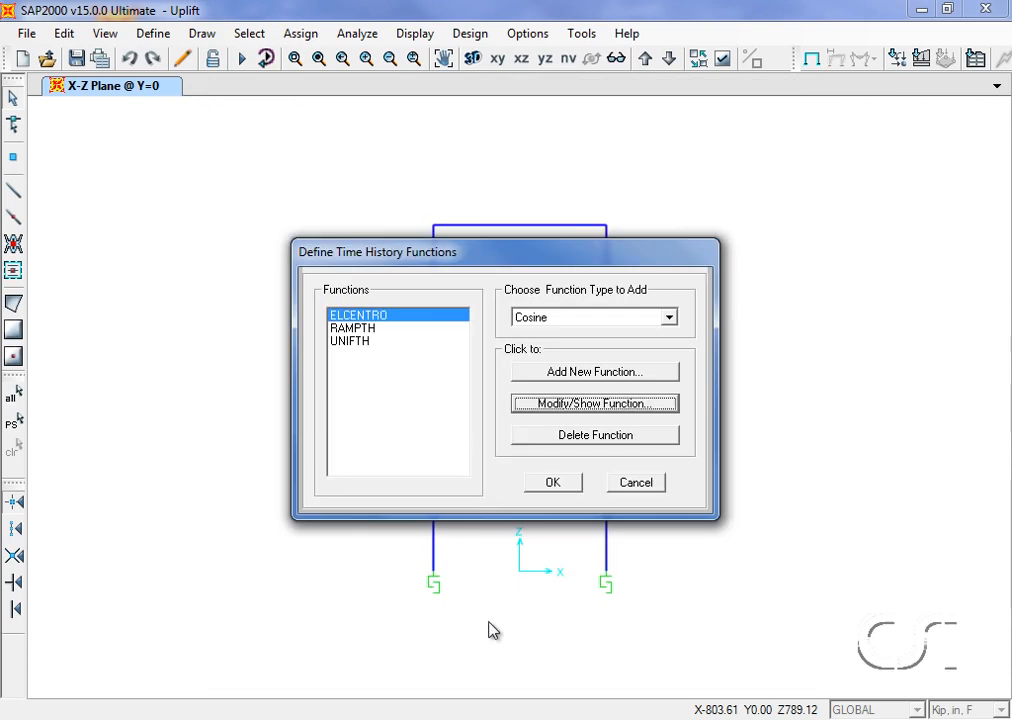
pyautogui.click(553, 484)
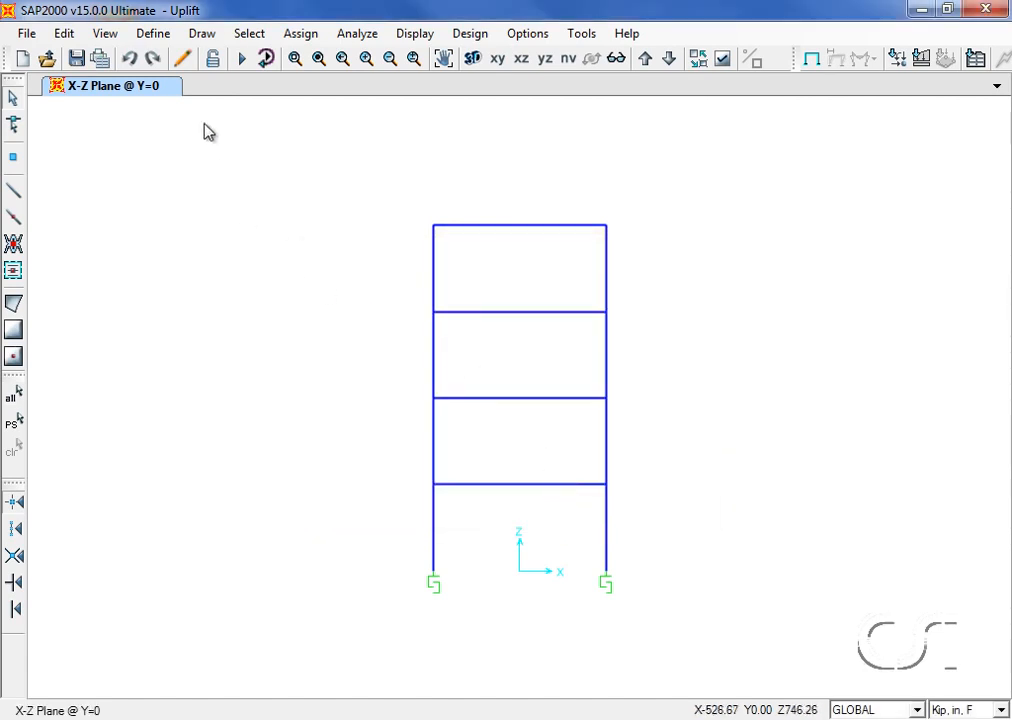
# Add a nonlinear static load case named GRAVITY that applies the DEAD load pattern with a scale factor of 1.
pyautogui.click(153, 33)
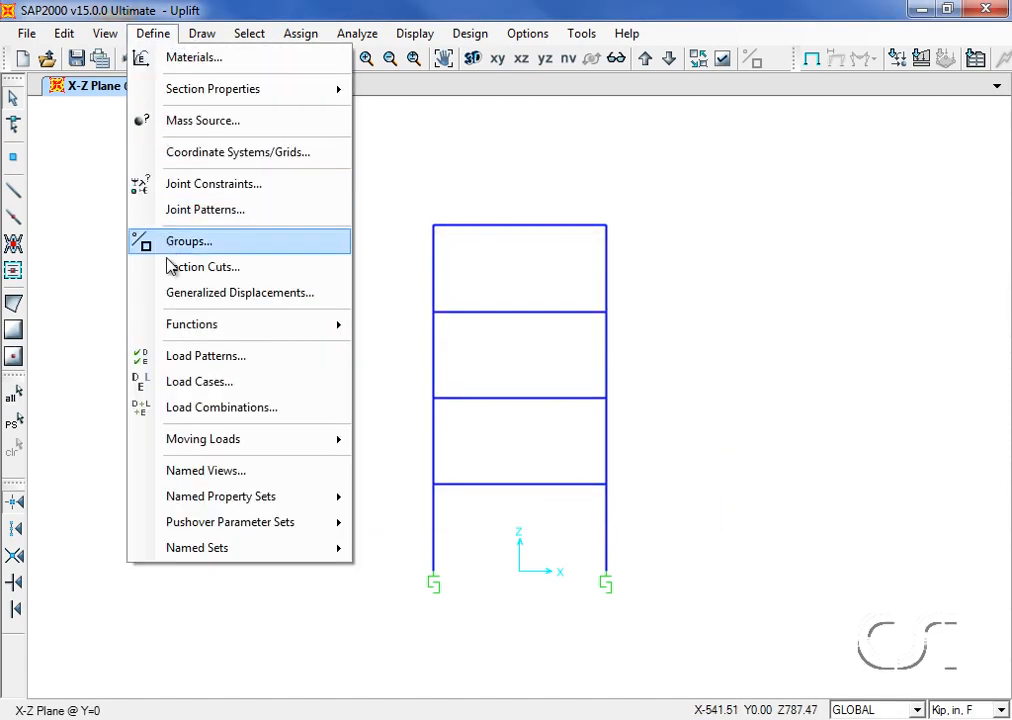
pyautogui.click(220, 391)
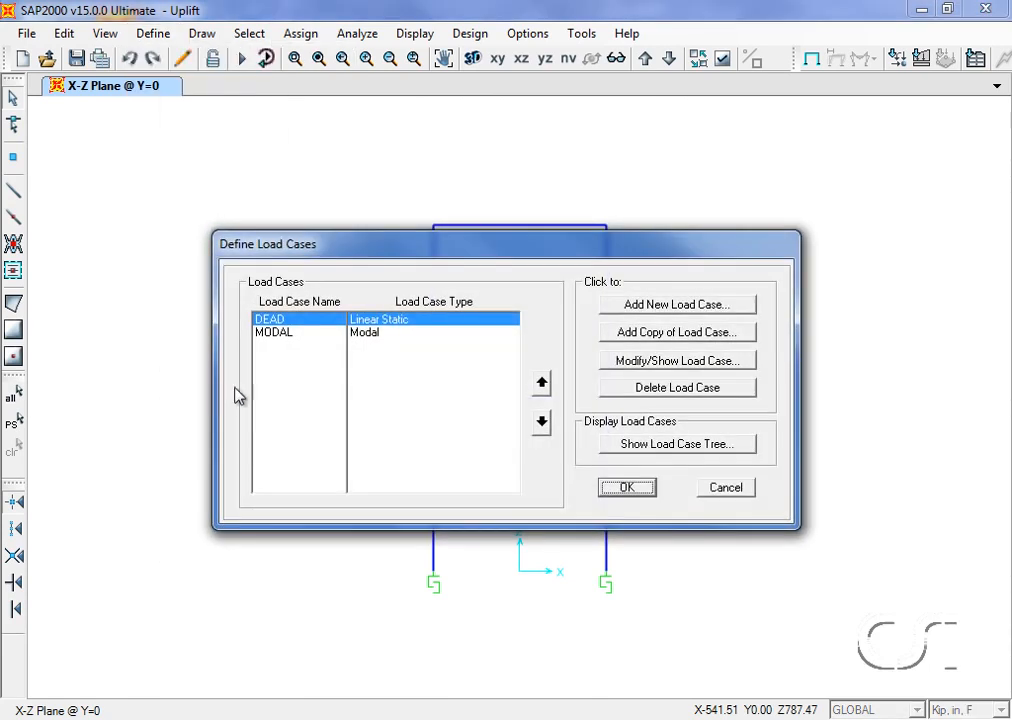
pyautogui.click(641, 311)
pyautogui.doubleClick(299, 250)
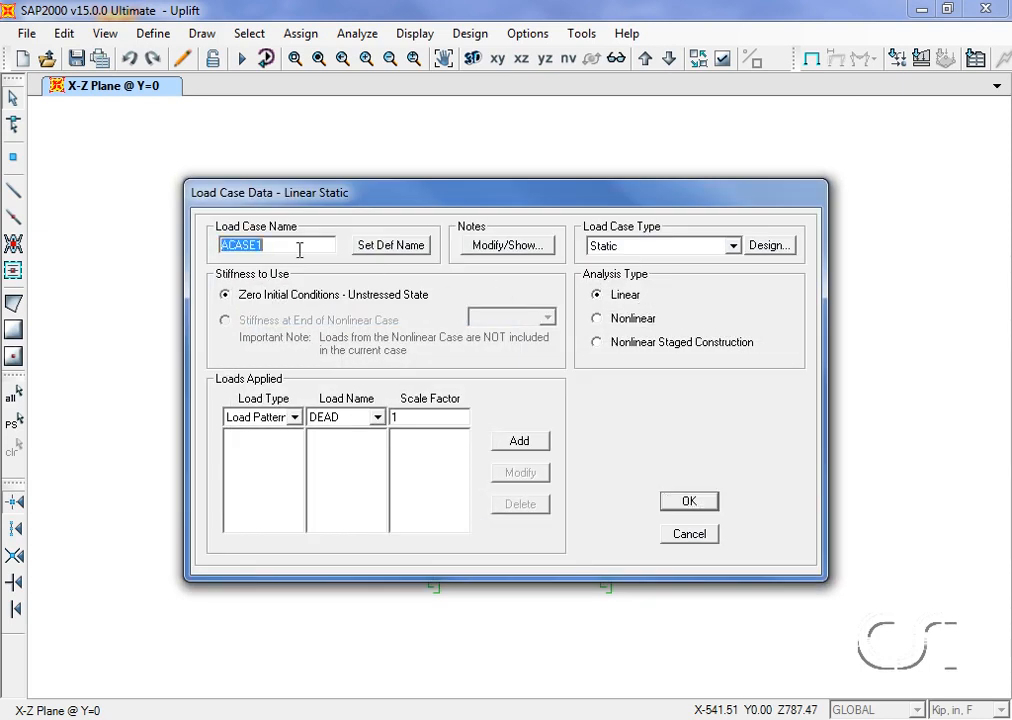
pyautogui.write('GRAVITY')
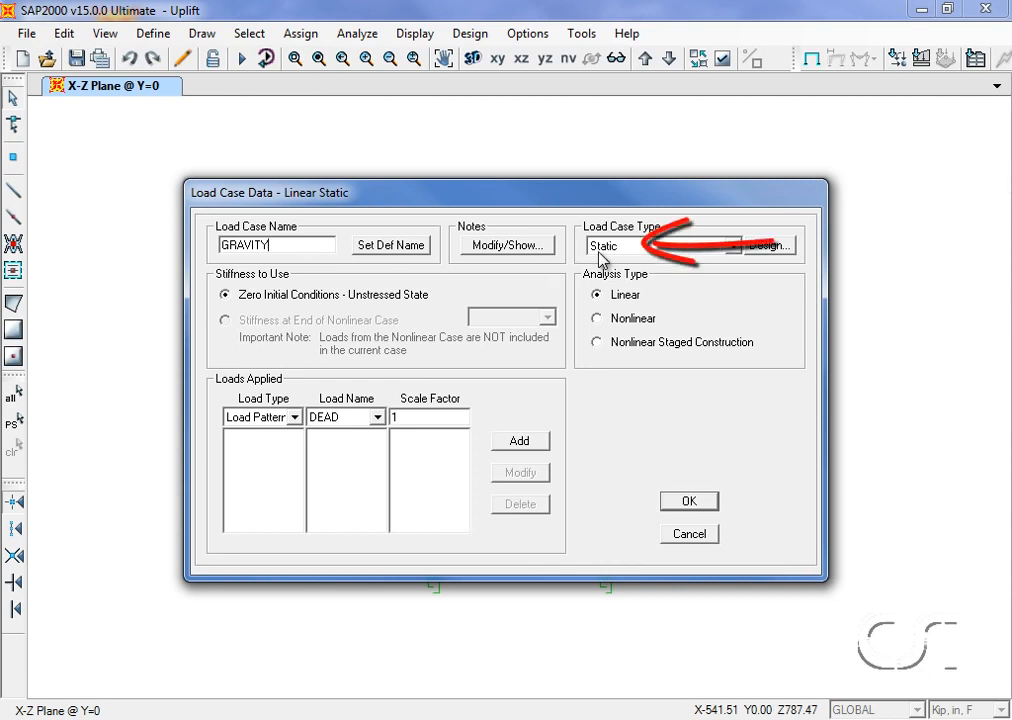
pyautogui.click(597, 318)
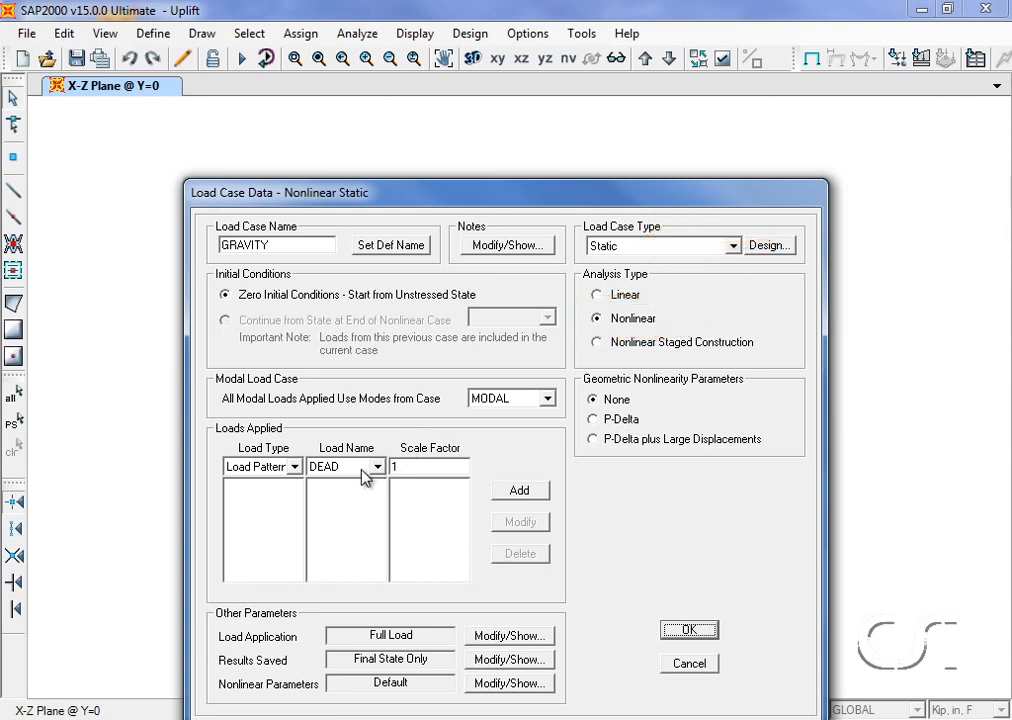
pyautogui.click(520, 490)
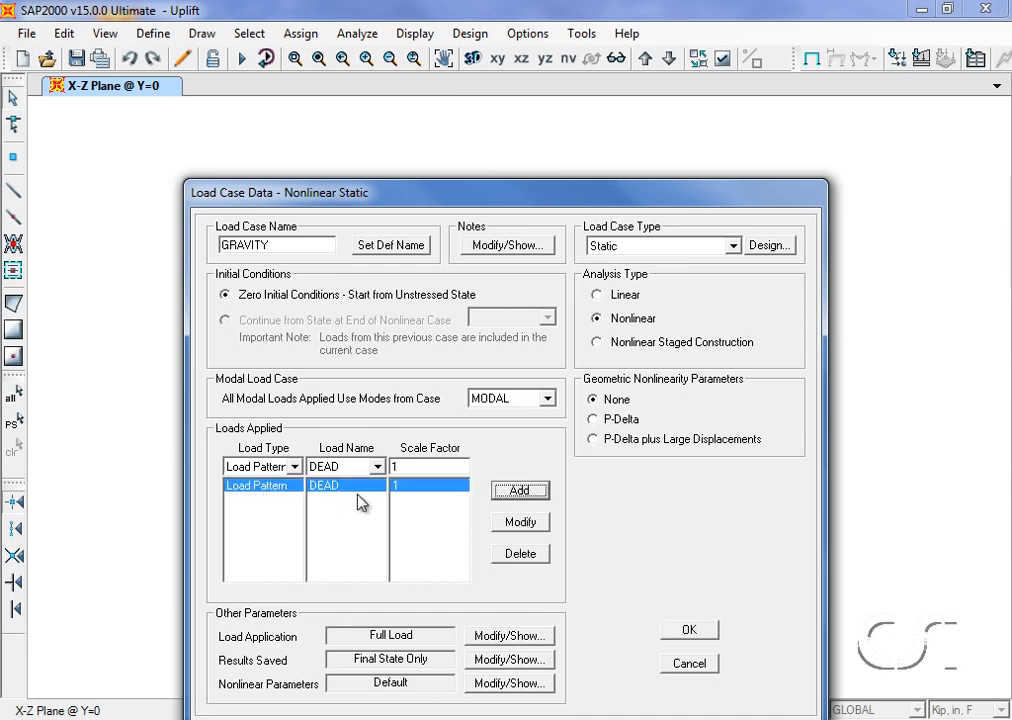
pyautogui.click(686, 631)
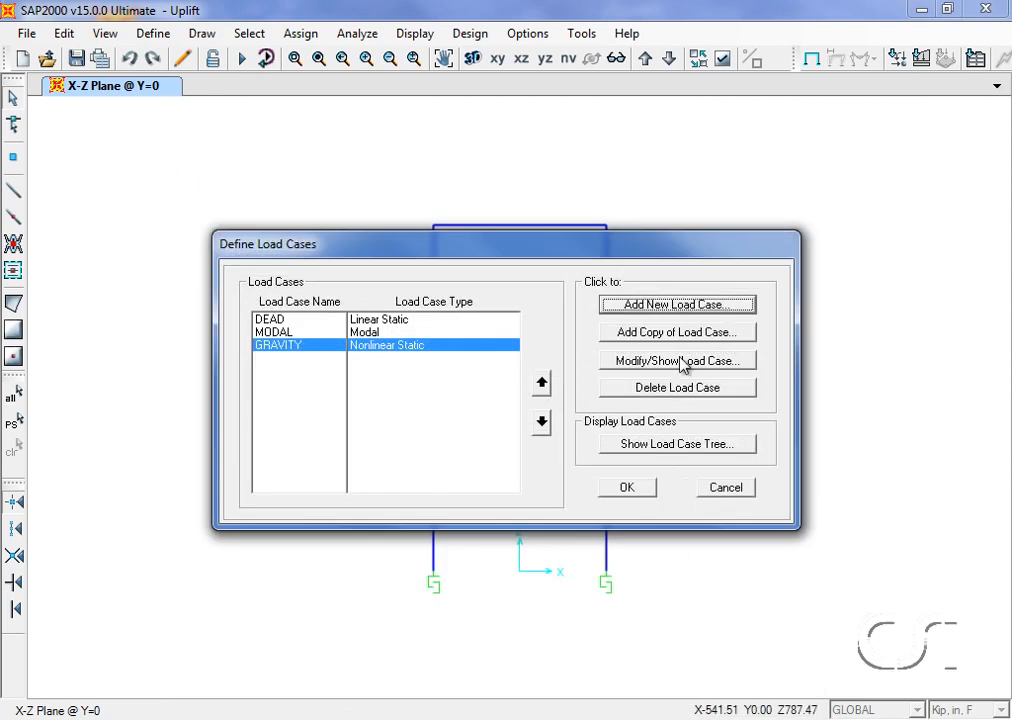
# Add a load case named UPLIFT as a nonlinear direct integration time history continuing from the end of the GRAVITY case.
pyautogui.click(684, 318)
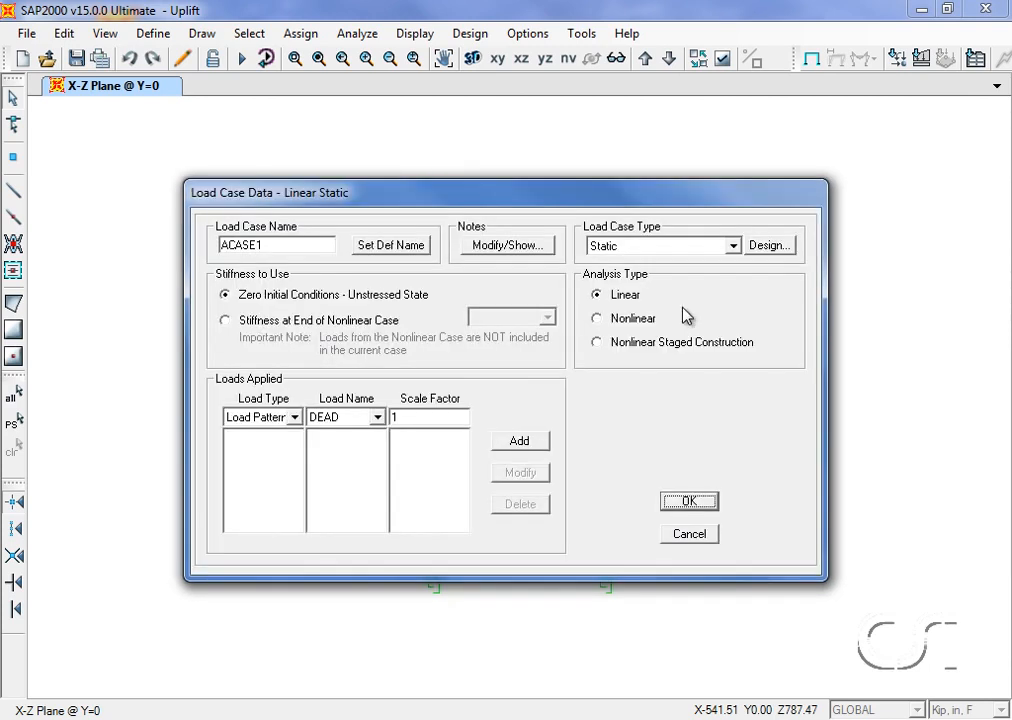
pyautogui.doubleClick(298, 241)
pyautogui.write('UPLIFT')
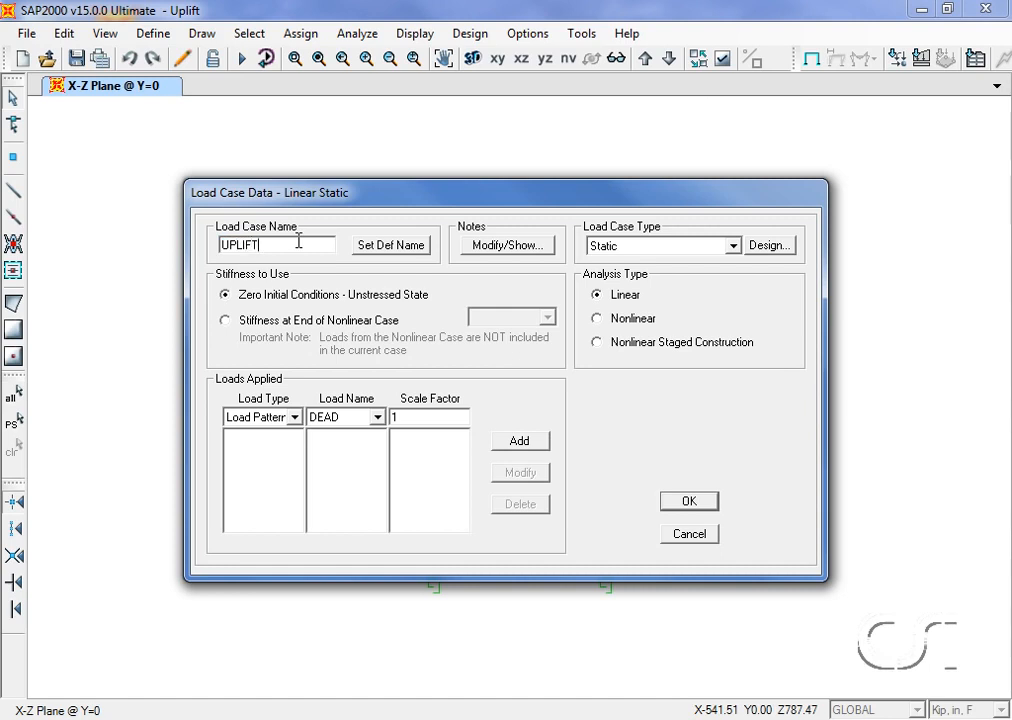
pyautogui.click(623, 251)
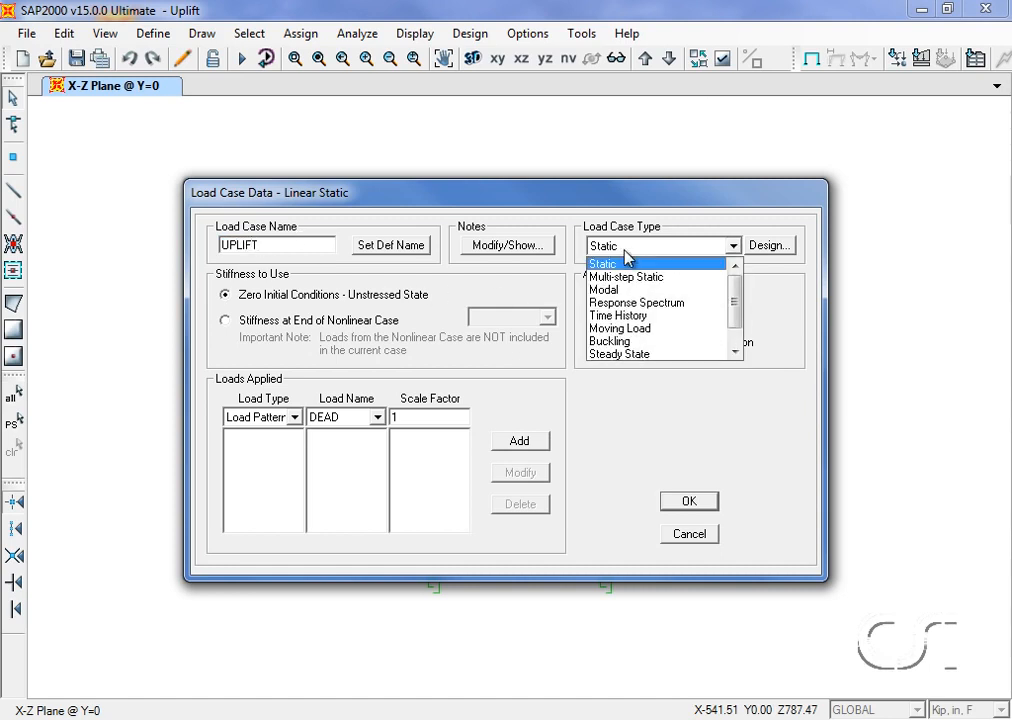
pyautogui.click(628, 316)
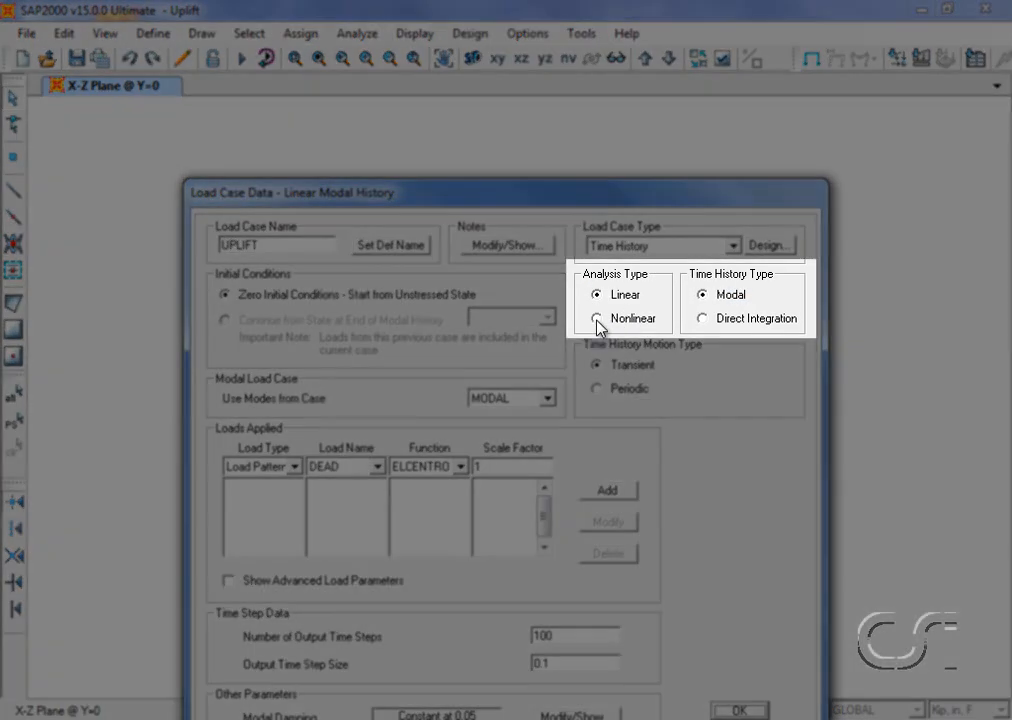
pyautogui.click(597, 319)
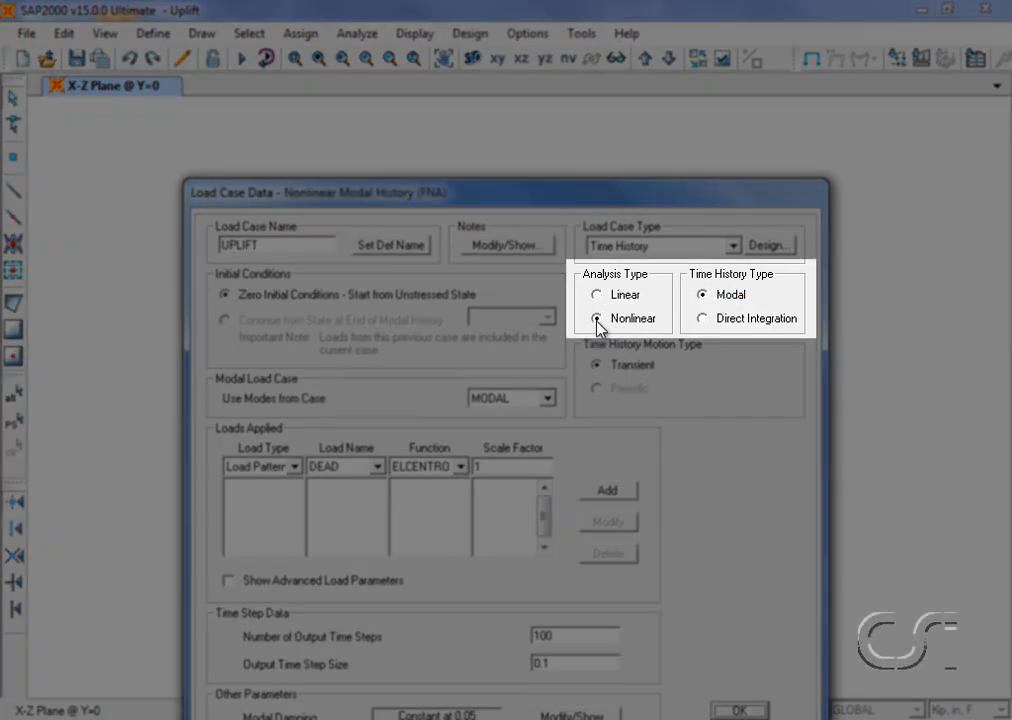
pyautogui.click(703, 319)
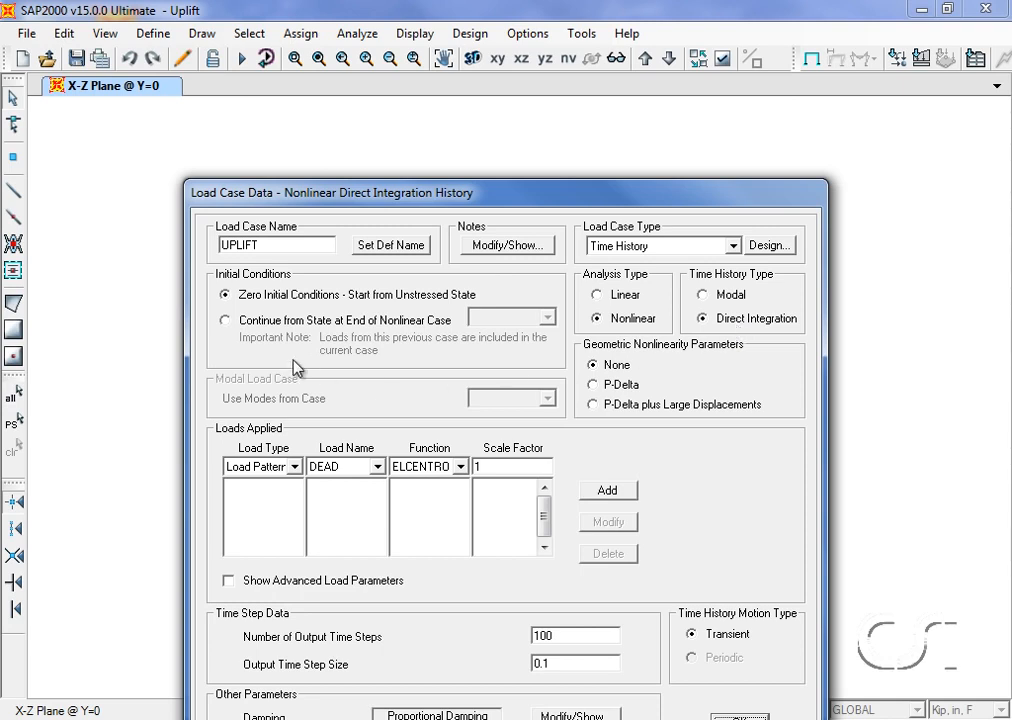
pyautogui.click(226, 321)
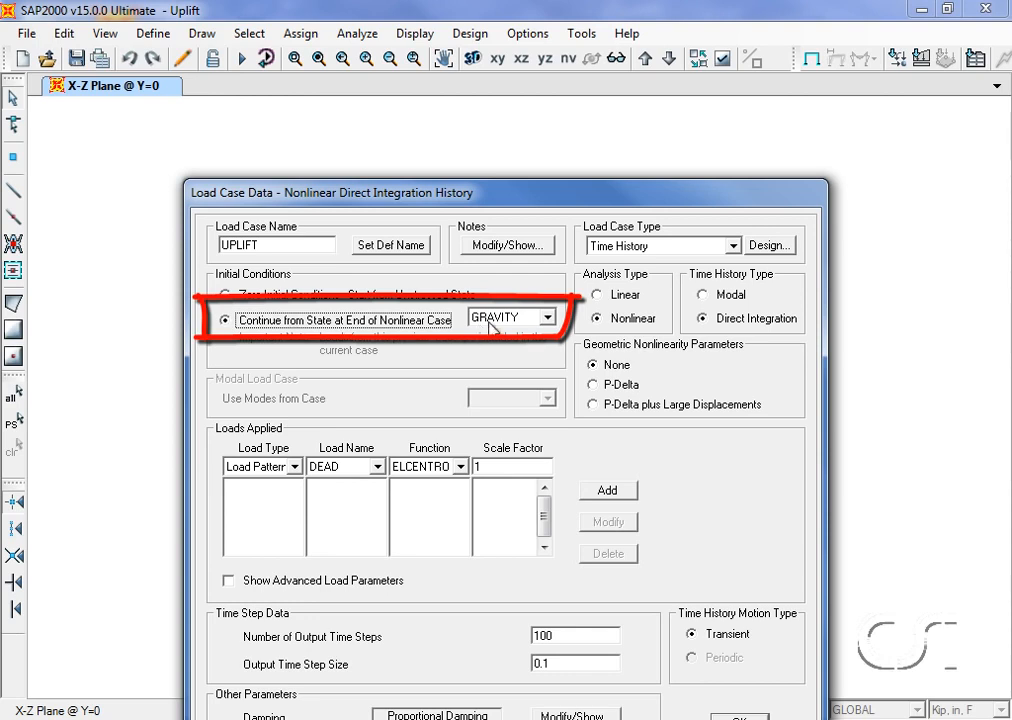
# Apply a U1 acceleration load with the ELCENTRO function and a scale factor of 386.4 to the UPLIFT case.
pyautogui.click(292, 467)
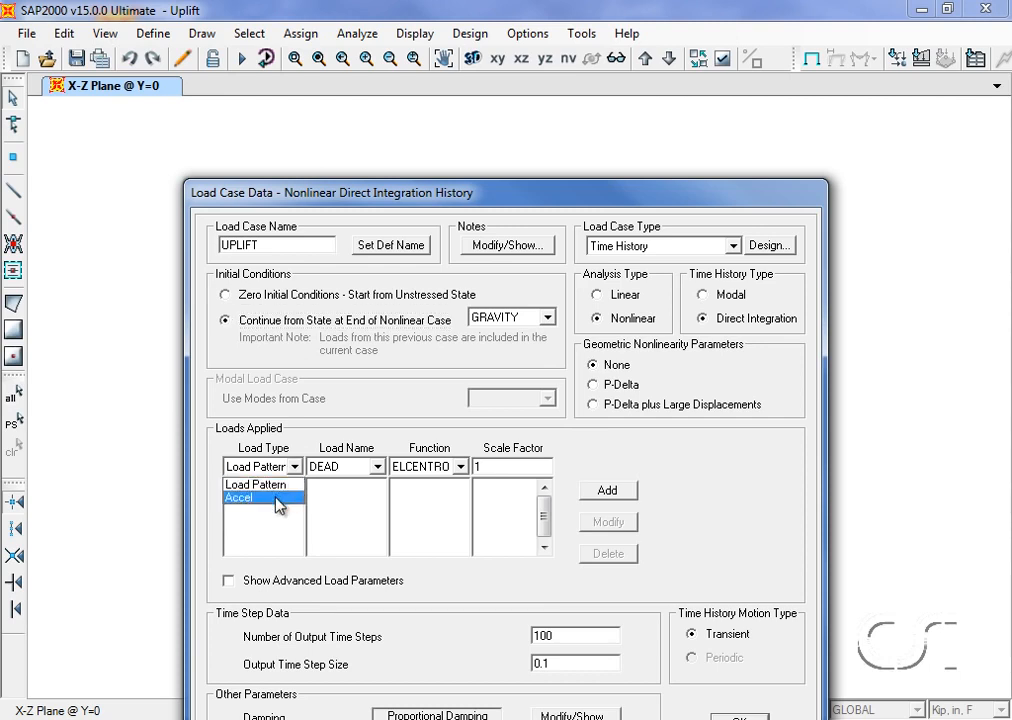
pyautogui.click(279, 505)
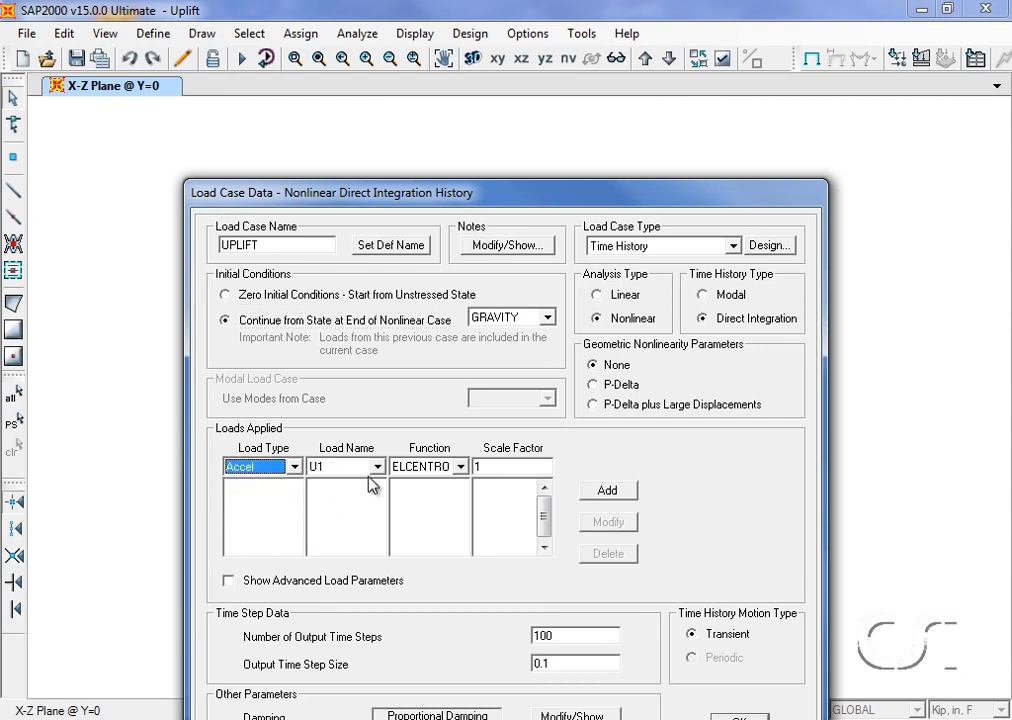
pyautogui.doubleClick(494, 466)
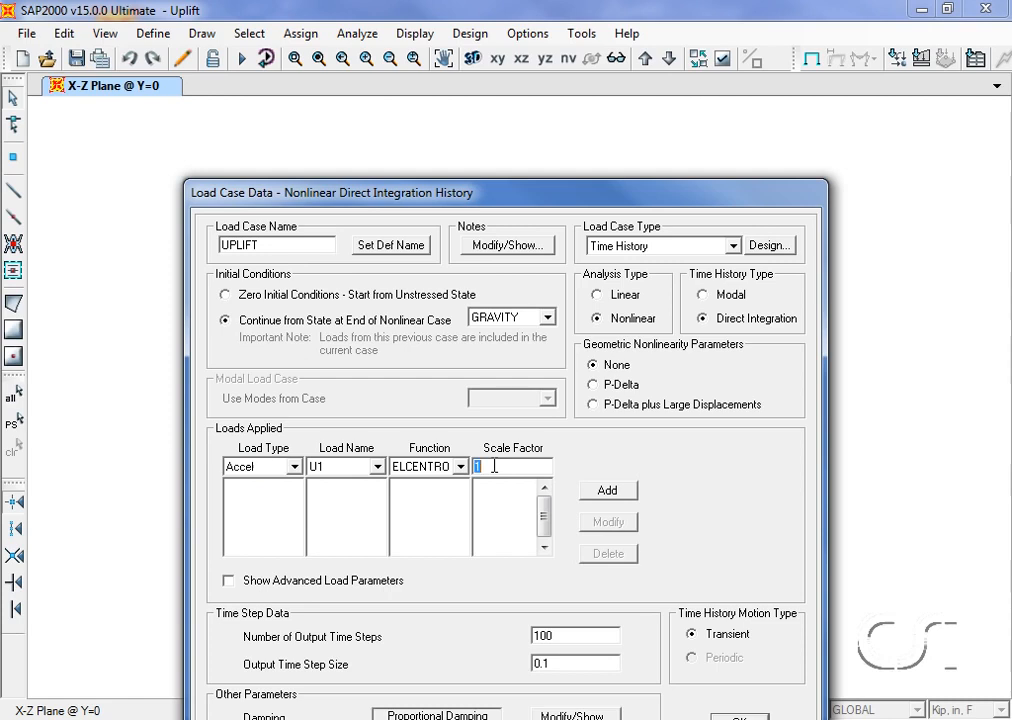
pyautogui.write('386.4')
pyautogui.click(606, 491)
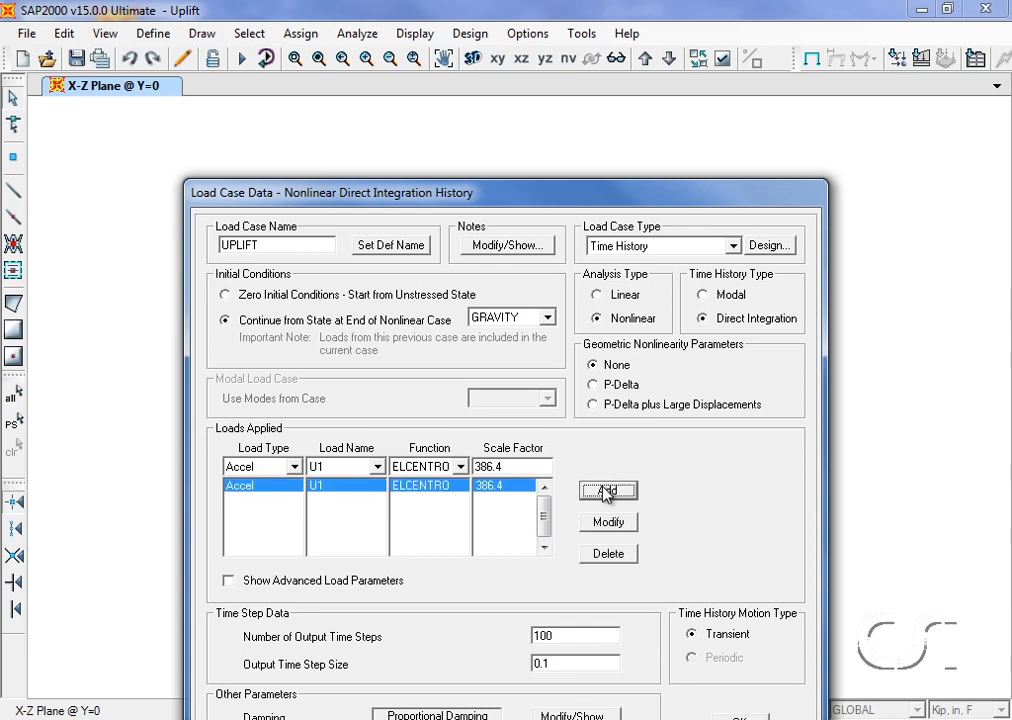
# Set the UPLIFT case to 5000 output time steps with a step size of 0.002.
pyautogui.moveTo(595, 202); pyautogui.dragTo(572, 100)
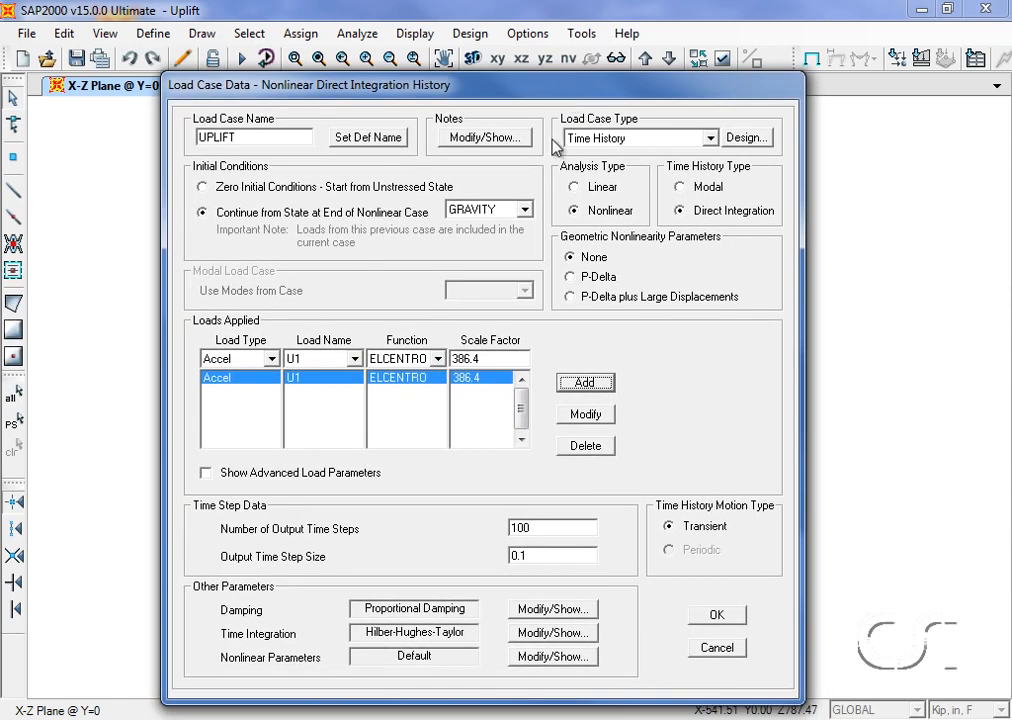
pyautogui.doubleClick(538, 526)
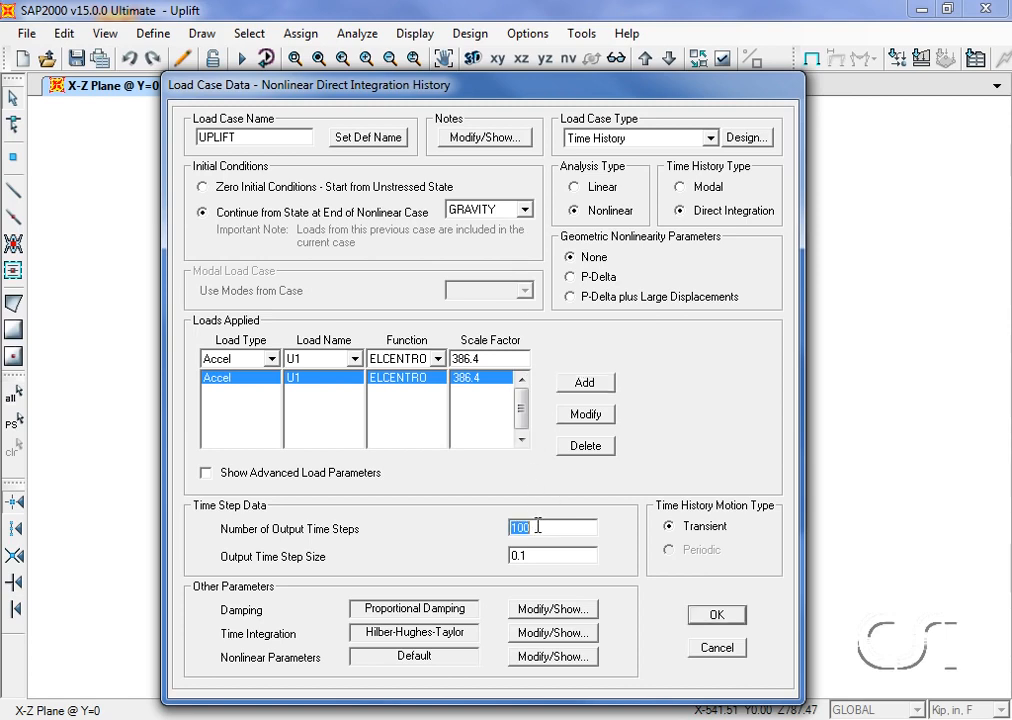
pyautogui.write('5000')
pyautogui.doubleClick(539, 558)
pyautogui.write('0.002')
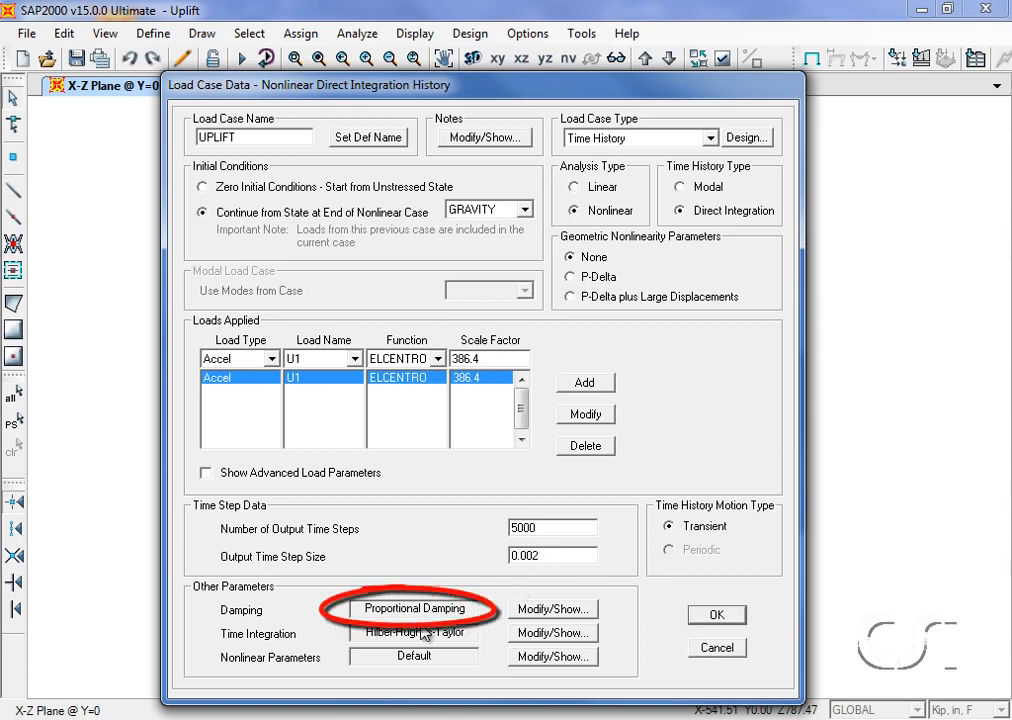
# Specify the UPLIFT case's proportional damping by period, with 0.05 damping at periods of .98 and .28, and recalculate the coefficients.
pyautogui.click(553, 610)
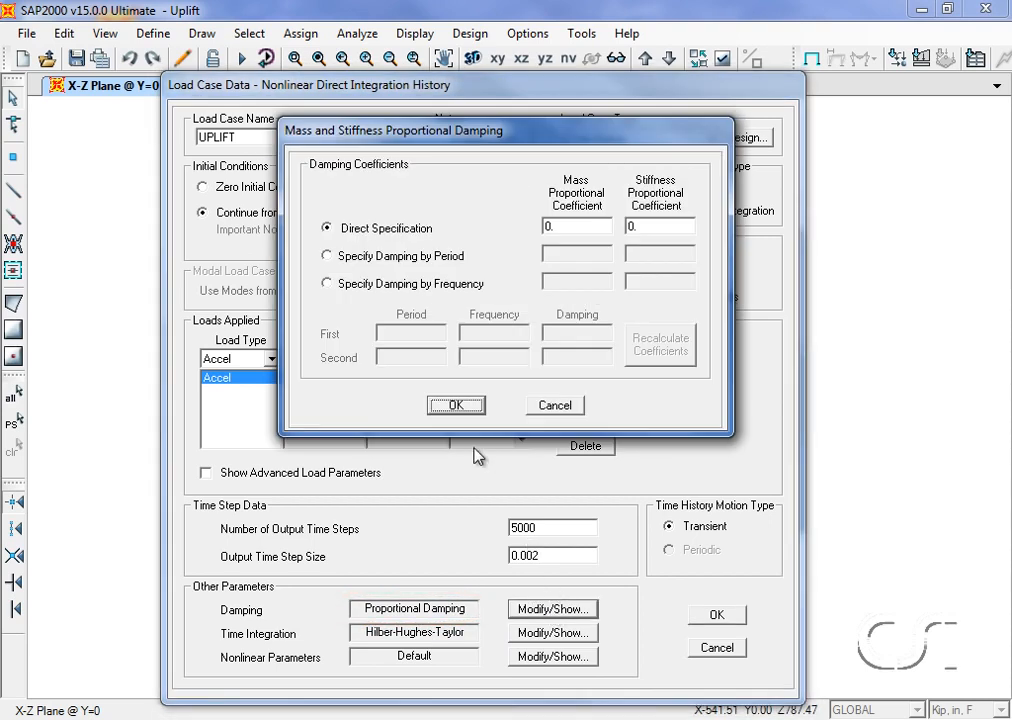
pyautogui.click(325, 258)
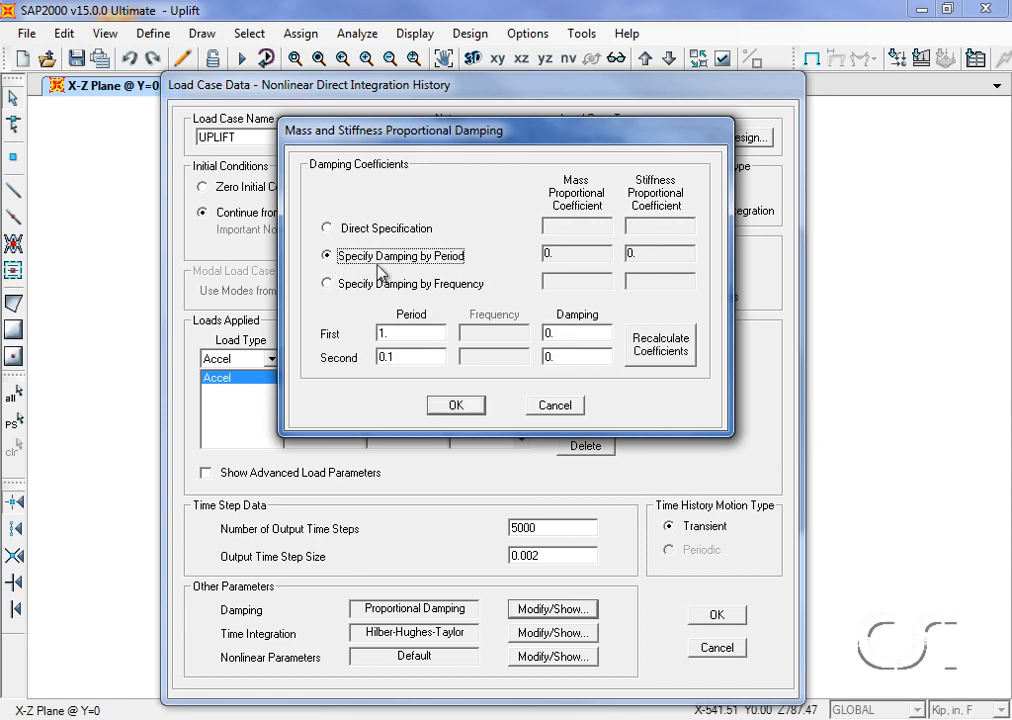
pyautogui.doubleClick(396, 334)
pyautogui.write('.98')
pyautogui.doubleClick(400, 356)
pyautogui.write('.28')
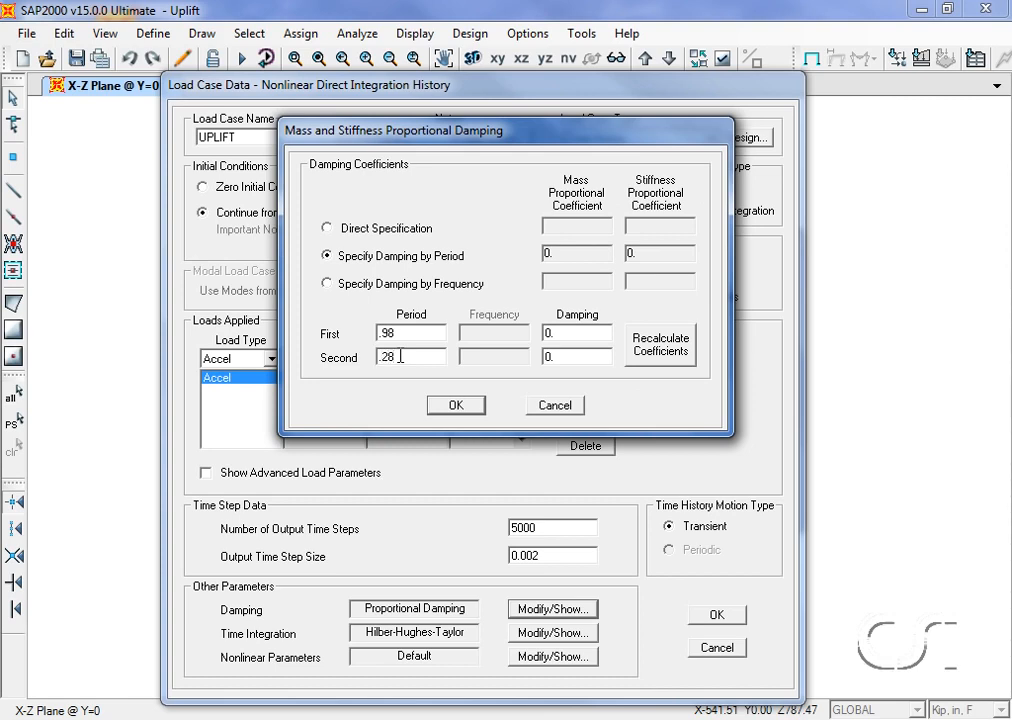
pyautogui.doubleClick(566, 334)
pyautogui.doubleClick(566, 355)
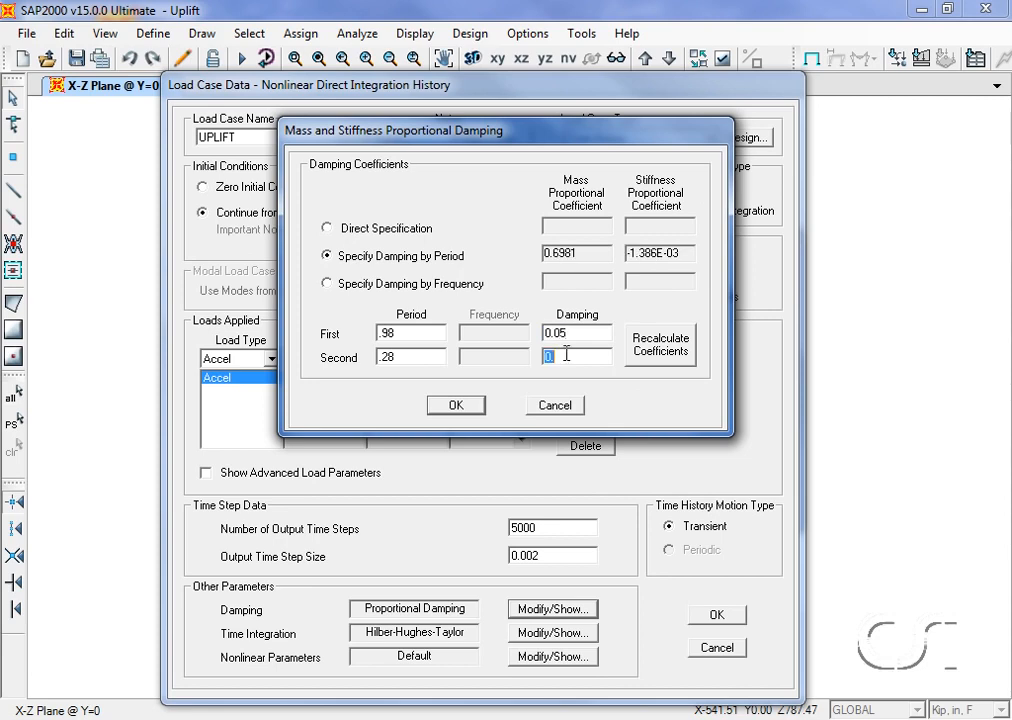
pyautogui.write('05')
pyautogui.click(647, 350)
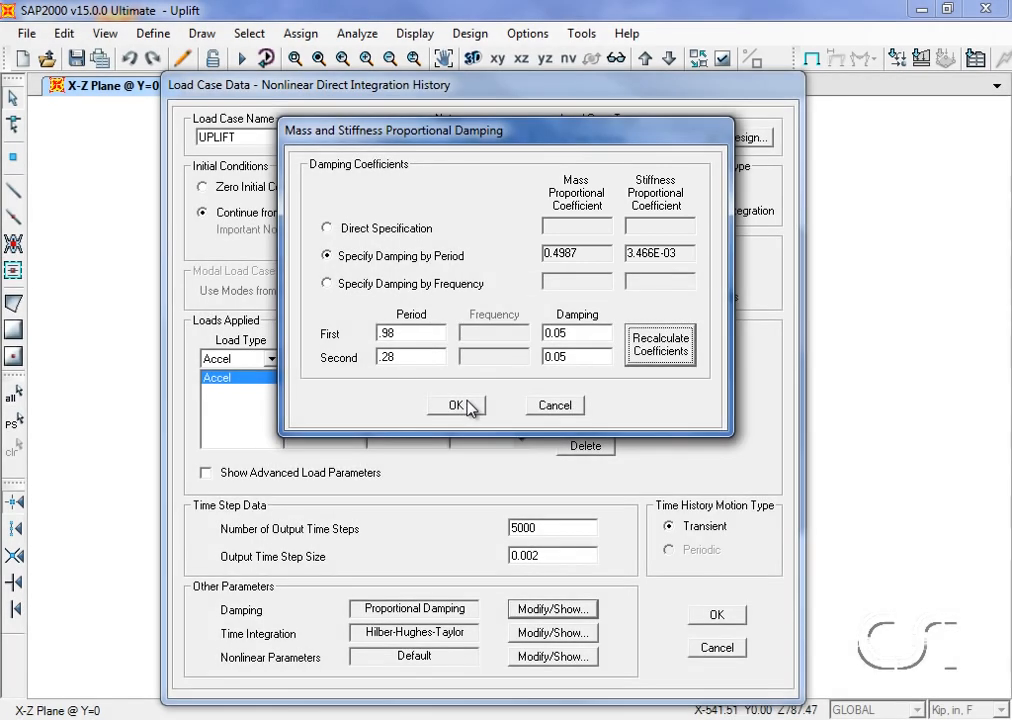
pyautogui.click(457, 405)
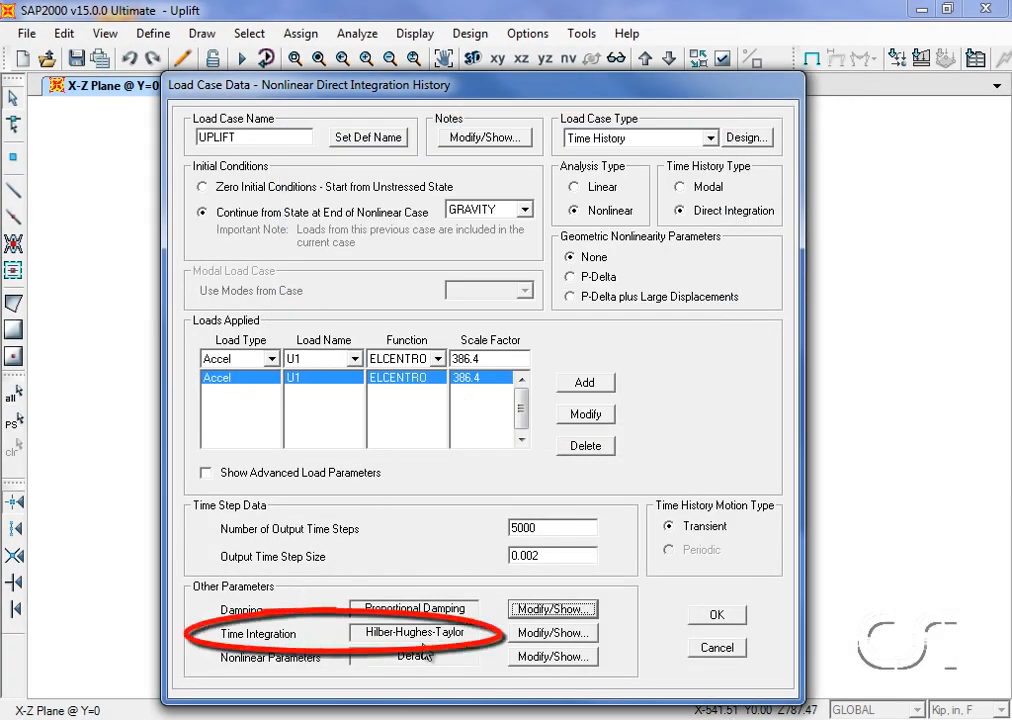
# Accept the Hilber-Hughes-Taylor time integration parameters with Alpha 0 and save the UPLIFT load case.
pyautogui.click(540, 634)
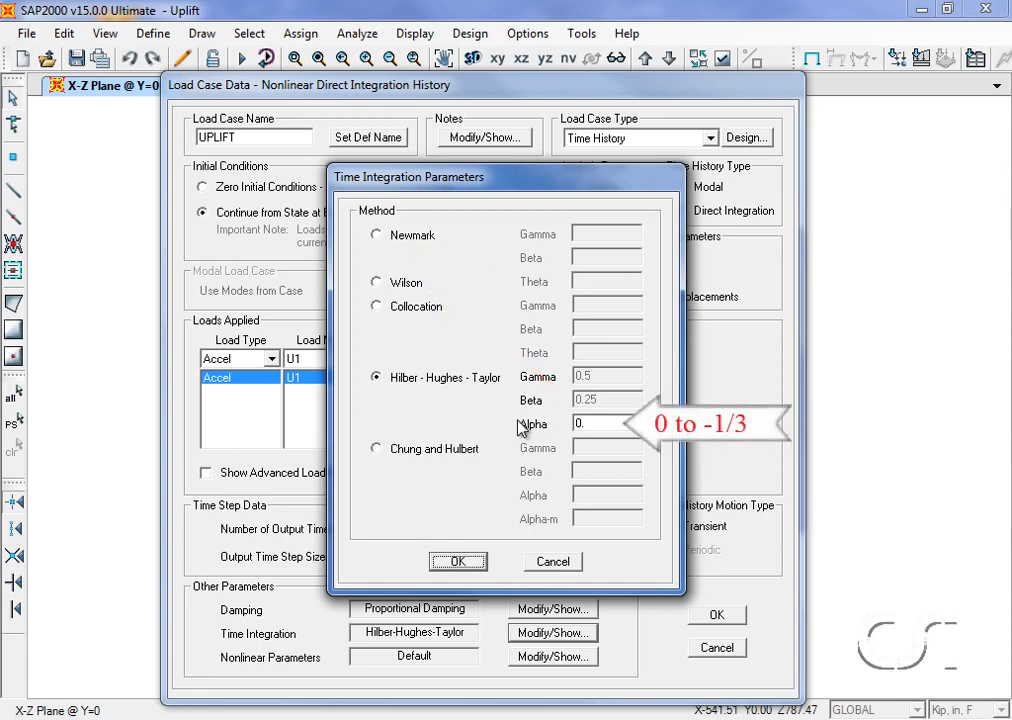
pyautogui.click(458, 561)
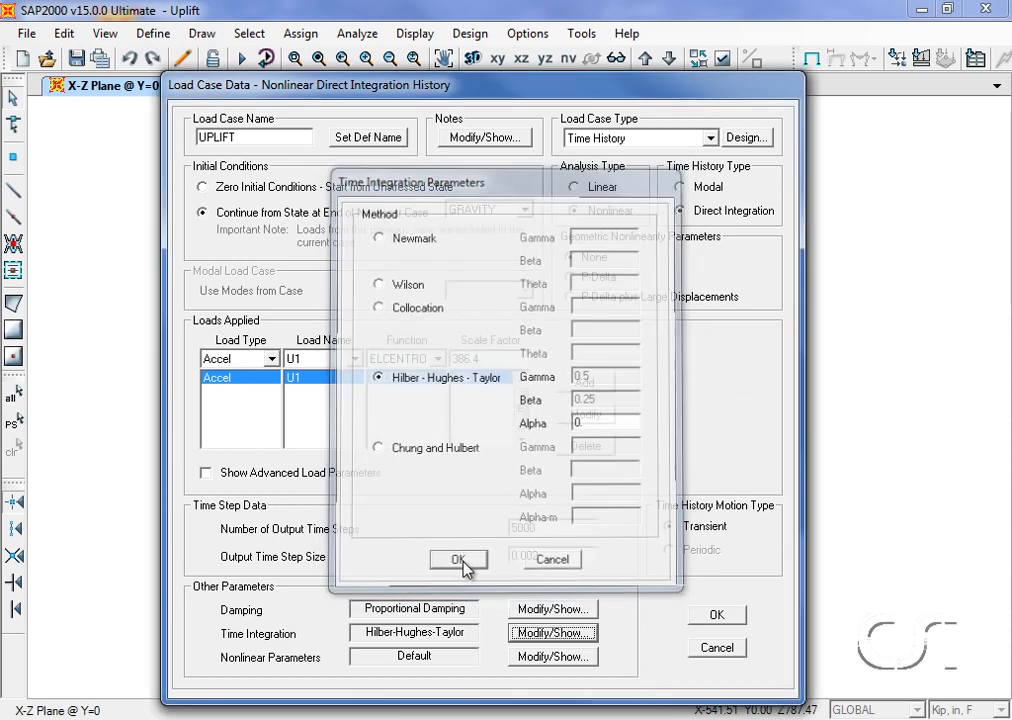
pyautogui.click(716, 615)
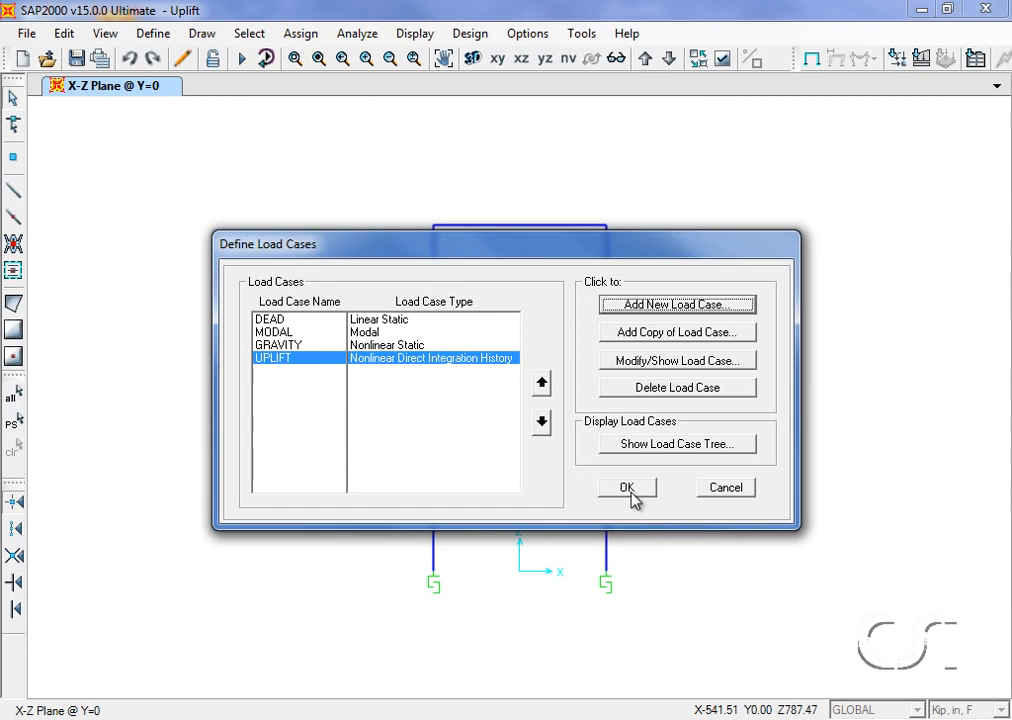
pyautogui.click(628, 488)
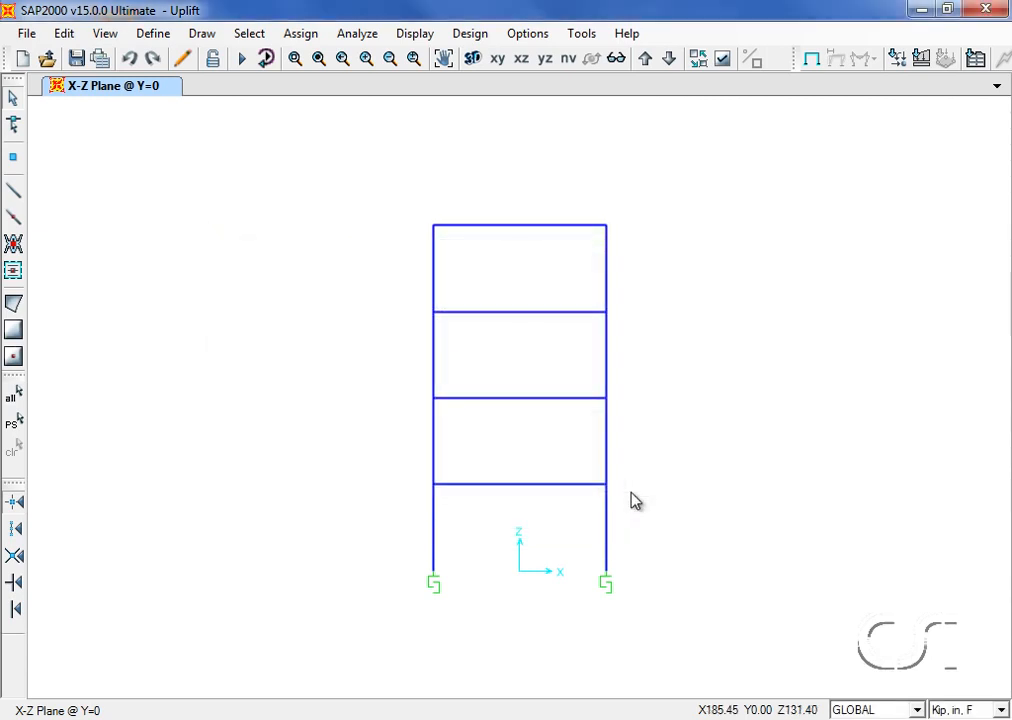
# Restrain the two base joints in Translation 1 and Translation 2 only, leaving Translation 3 and all rotations free.
pyautogui.click(433, 571)
pyautogui.click(606, 572)
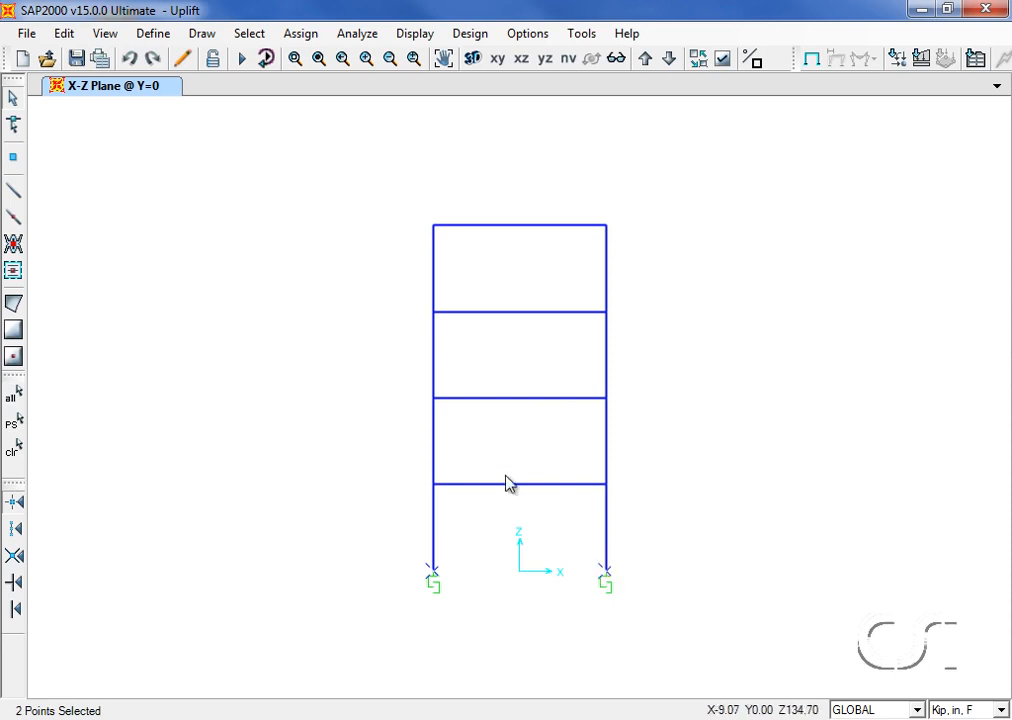
pyautogui.click(300, 34)
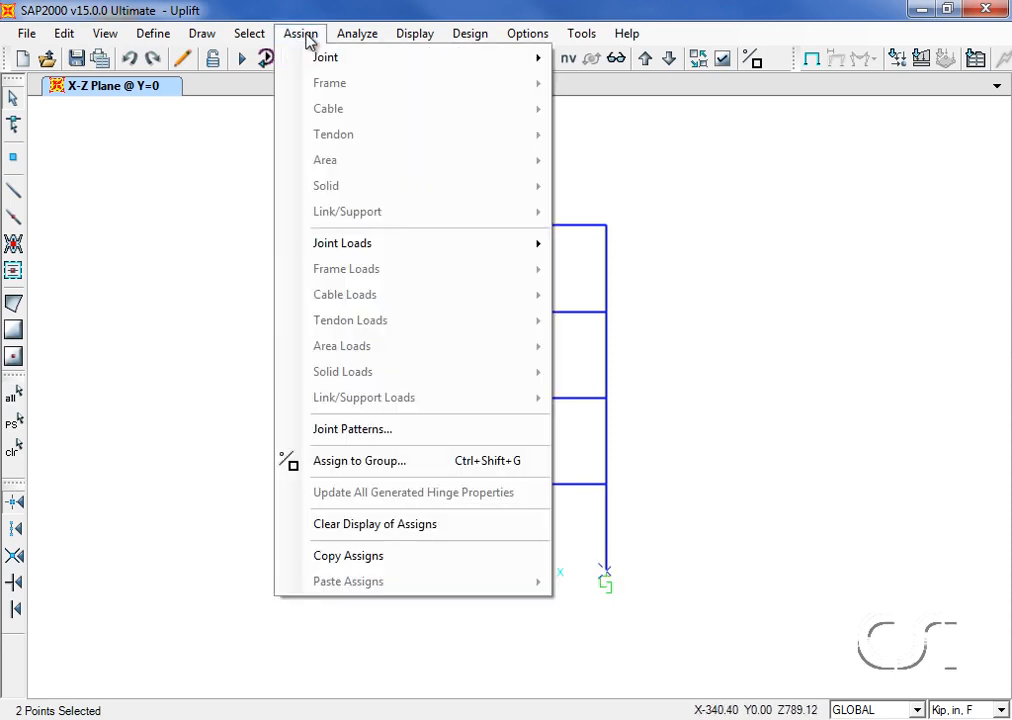
pyautogui.moveTo(430, 60)
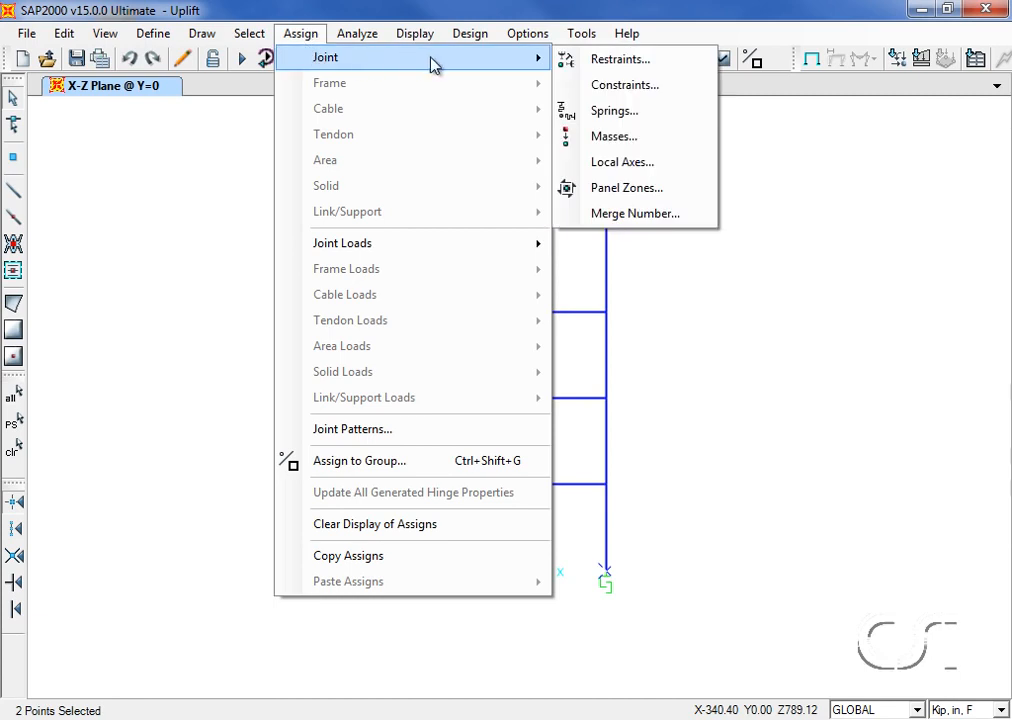
pyautogui.click(620, 60)
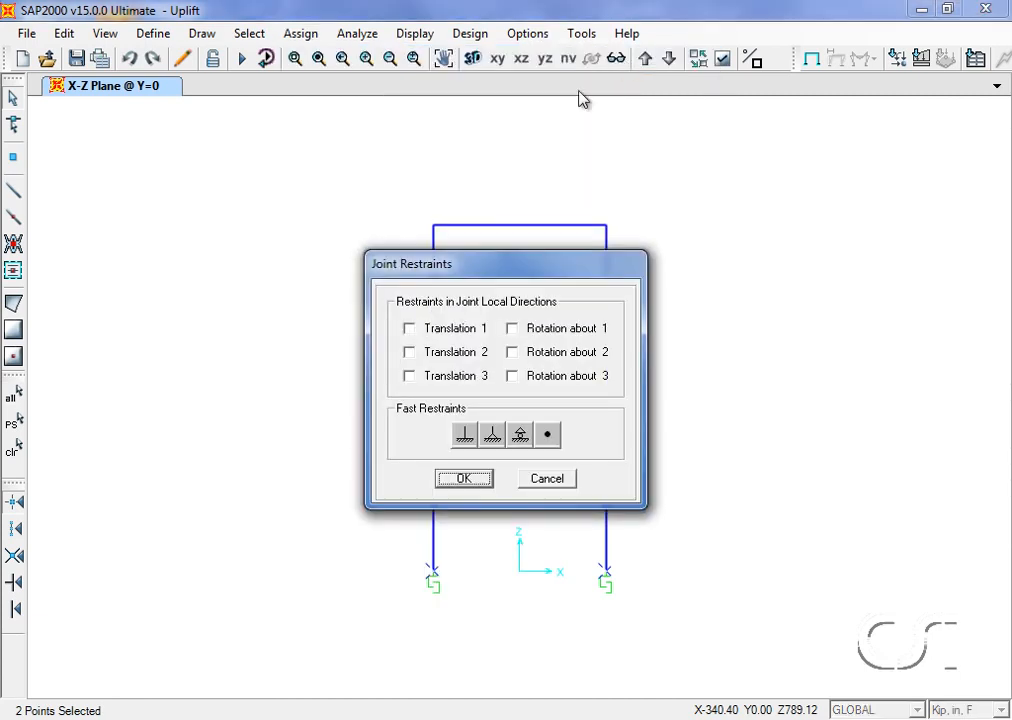
pyautogui.click(492, 435)
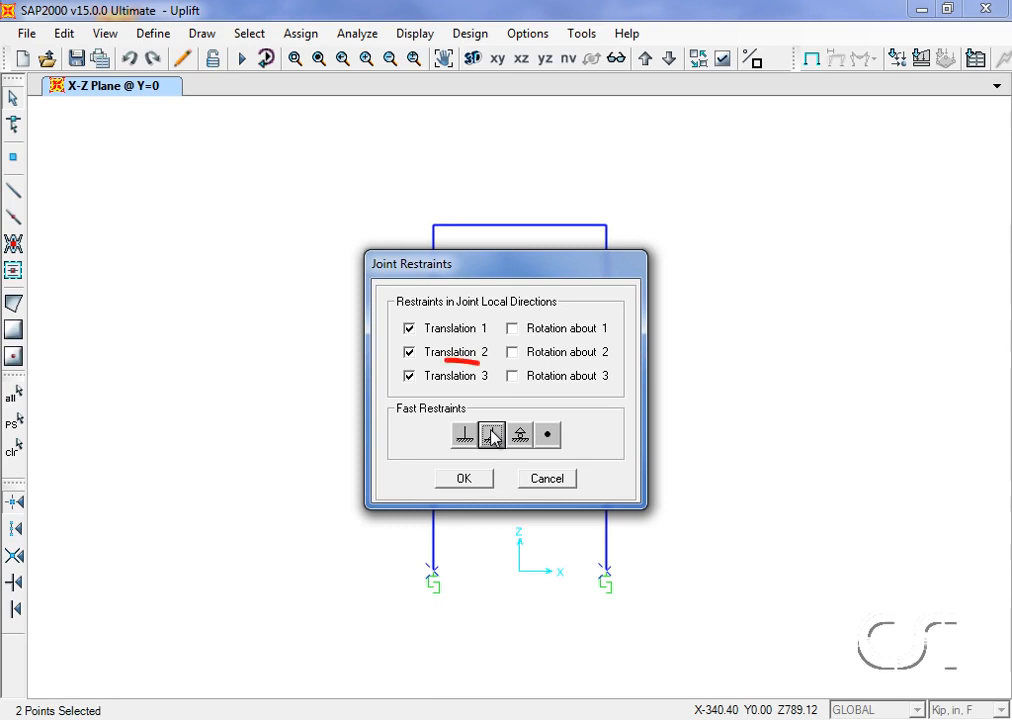
pyautogui.click(407, 384)
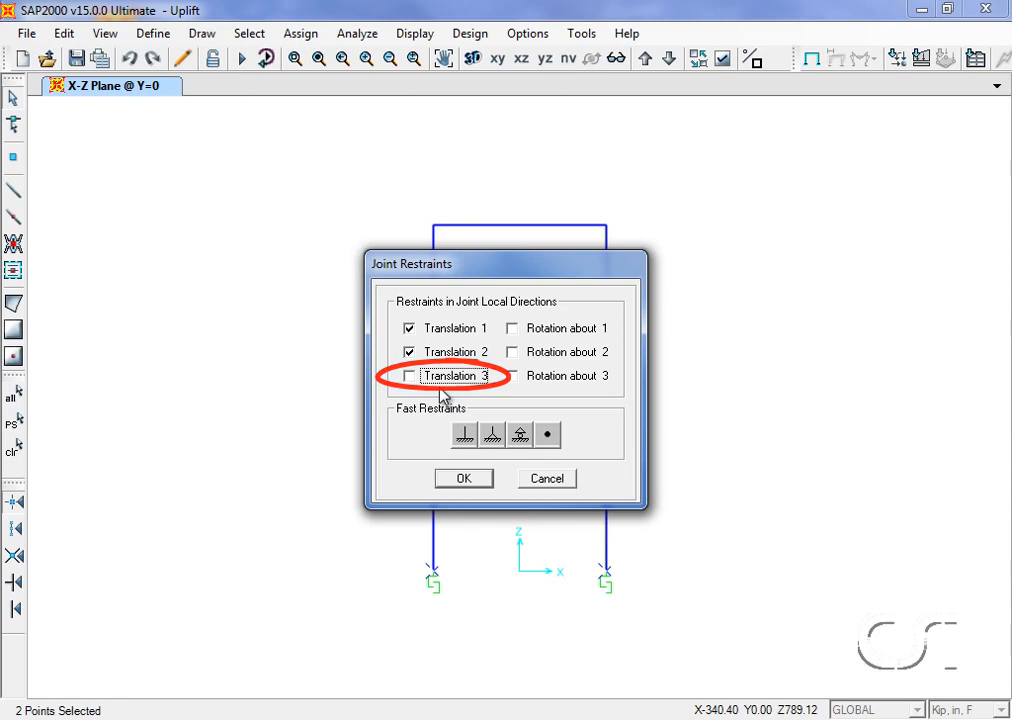
pyautogui.click(464, 479)
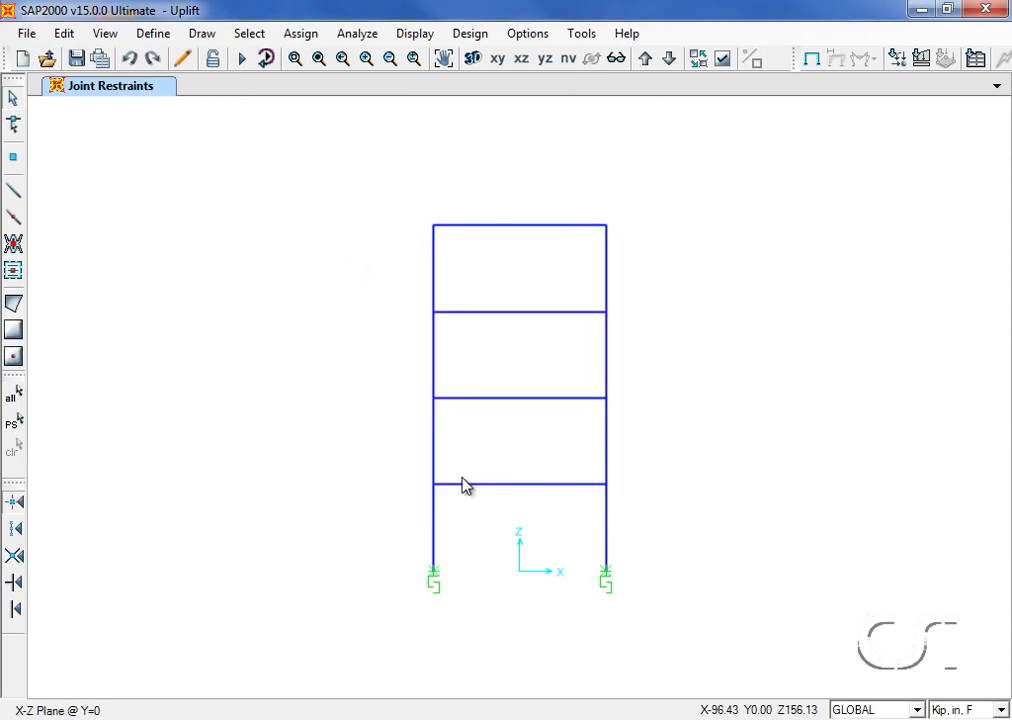
# Set the DEAD and MODAL cases to Do Not Run and run the analysis for GRAVITY and UPLIFT.
pyautogui.click(243, 61)
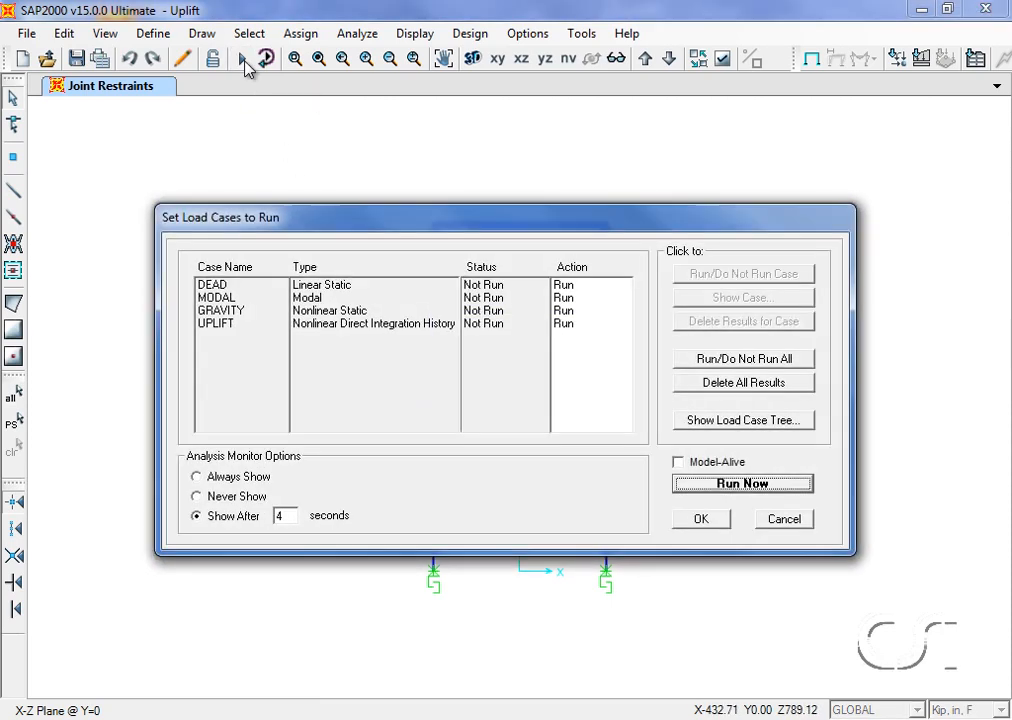
pyautogui.click(222, 287)
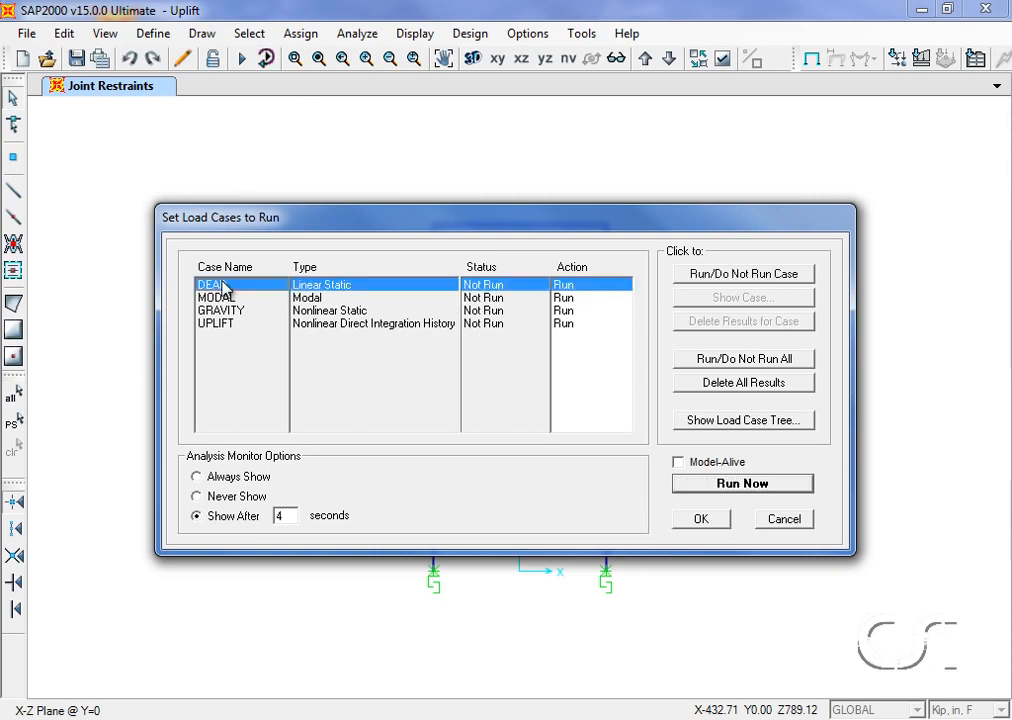
pyautogui.click(693, 276)
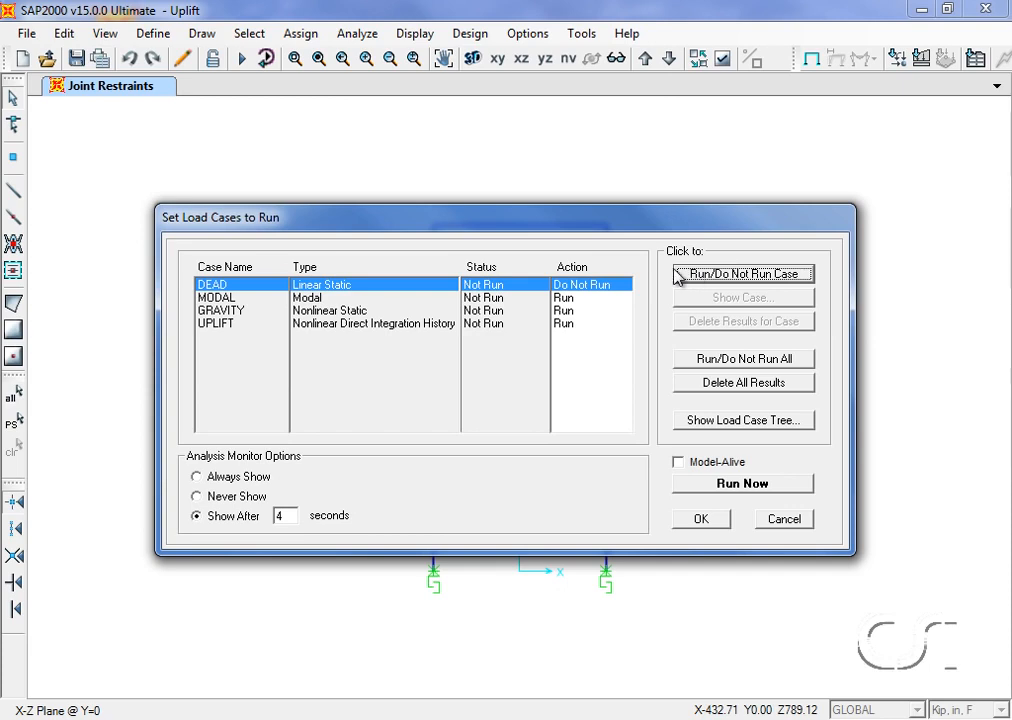
pyautogui.click(250, 298)
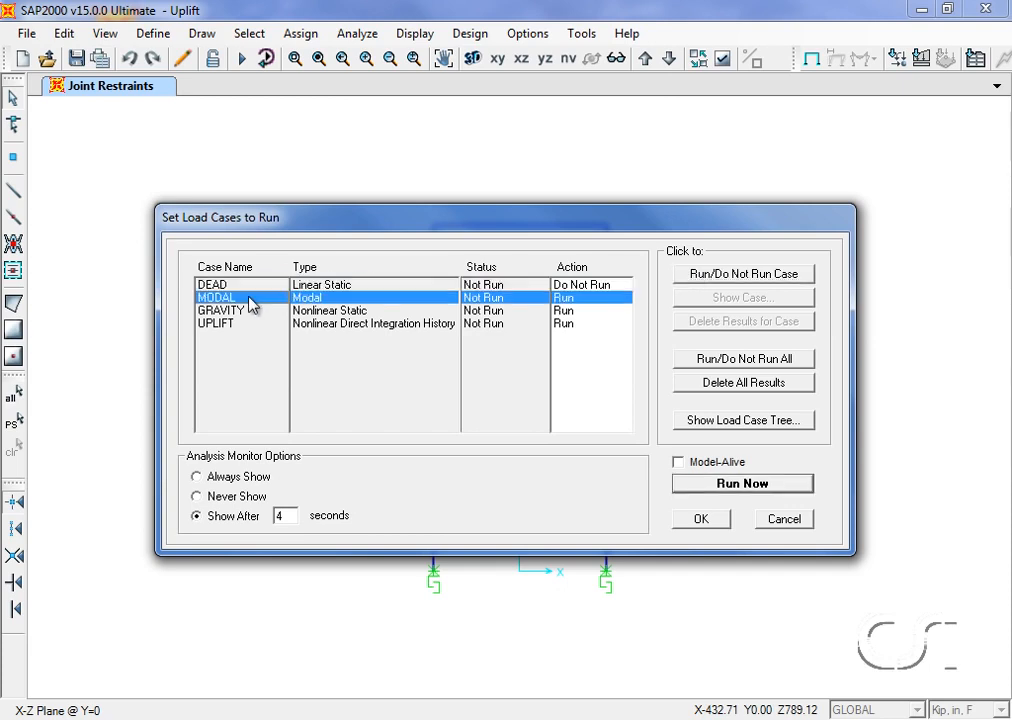
pyautogui.click(704, 275)
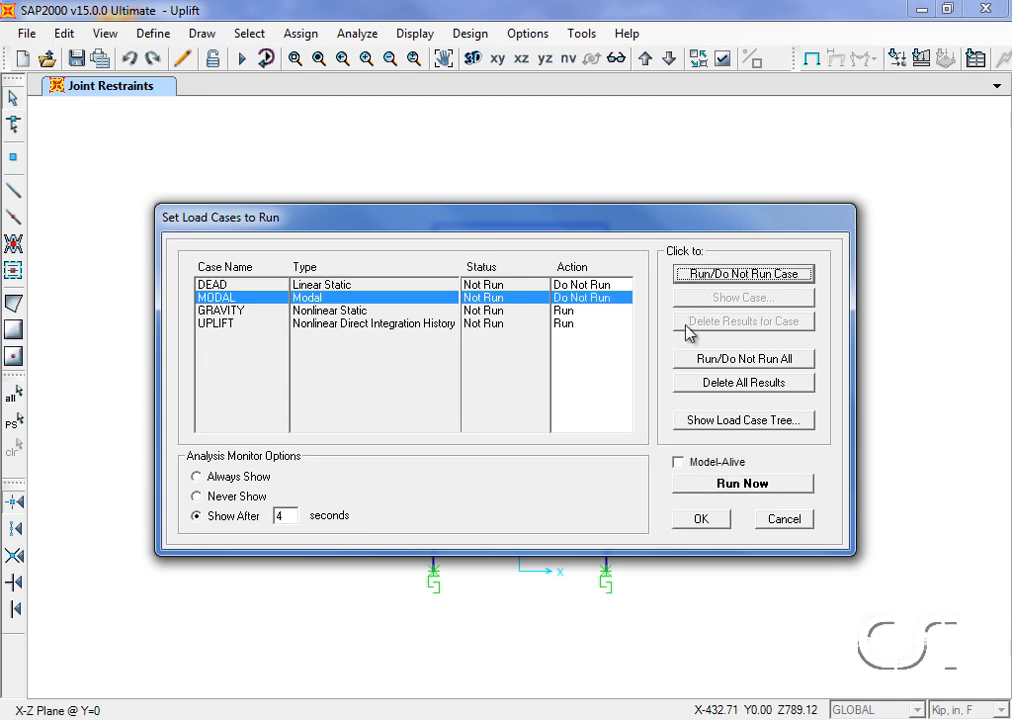
pyautogui.click(725, 486)
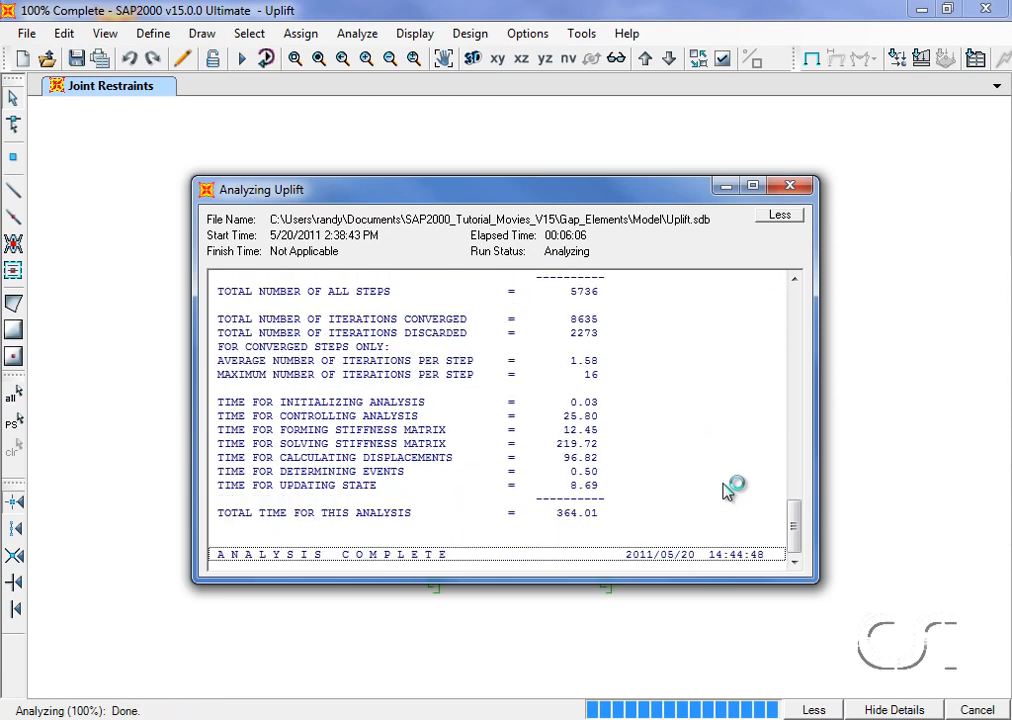
# Display the filled axial force diagram of the frame members for the GRAVITY case with automatic scaling.
pyautogui.click(412, 35)
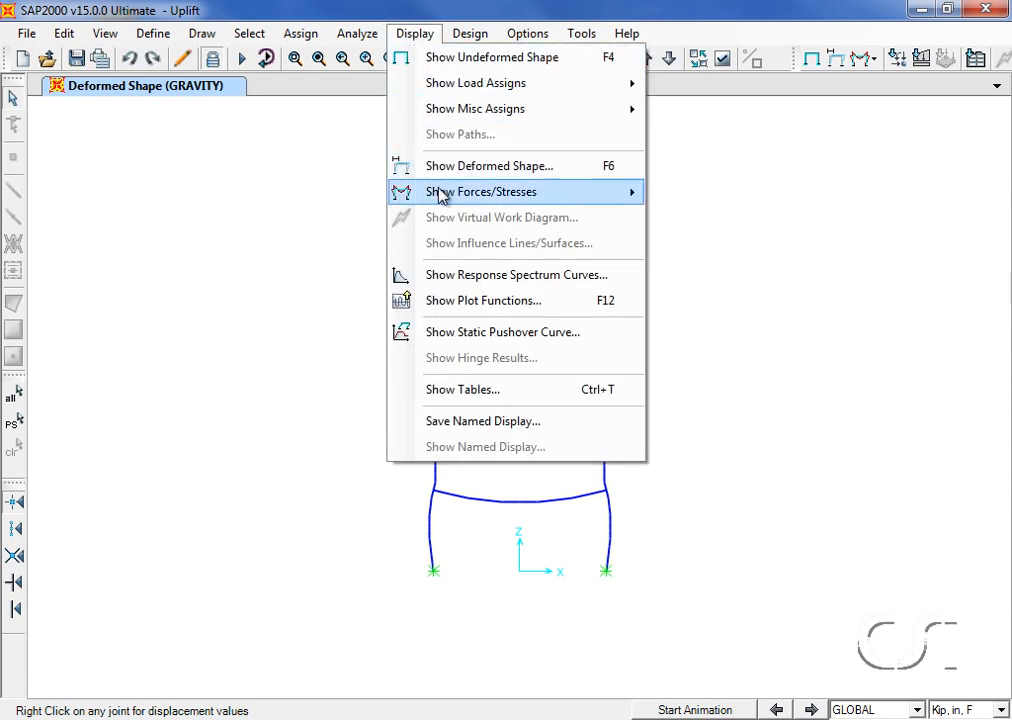
pyautogui.moveTo(446, 196)
pyautogui.click(690, 215)
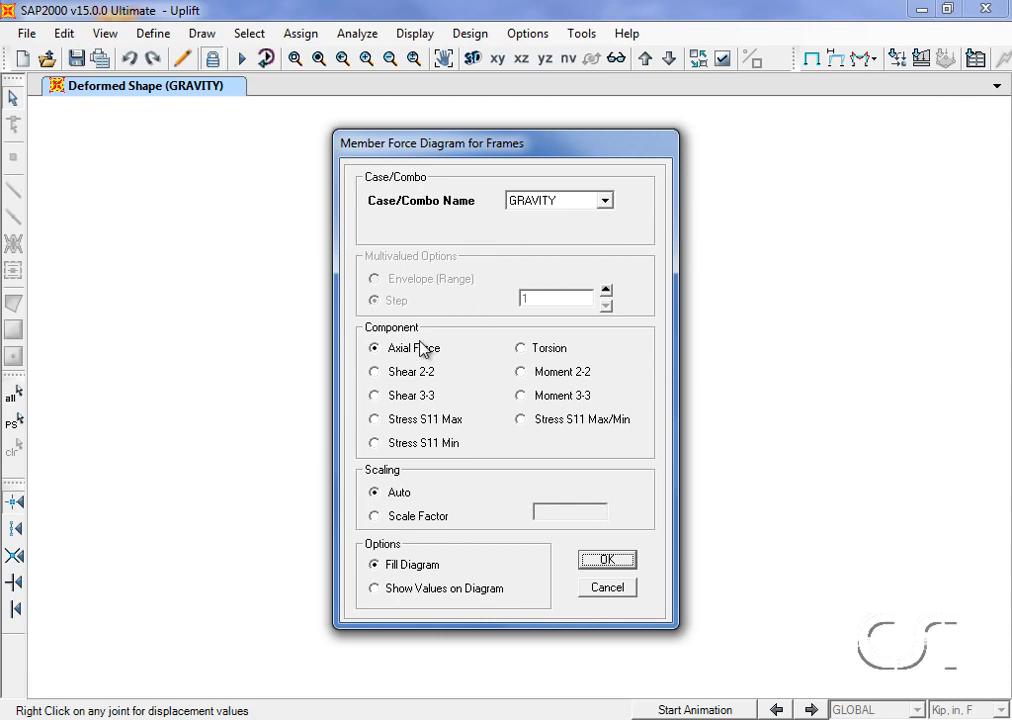
pyautogui.click(615, 562)
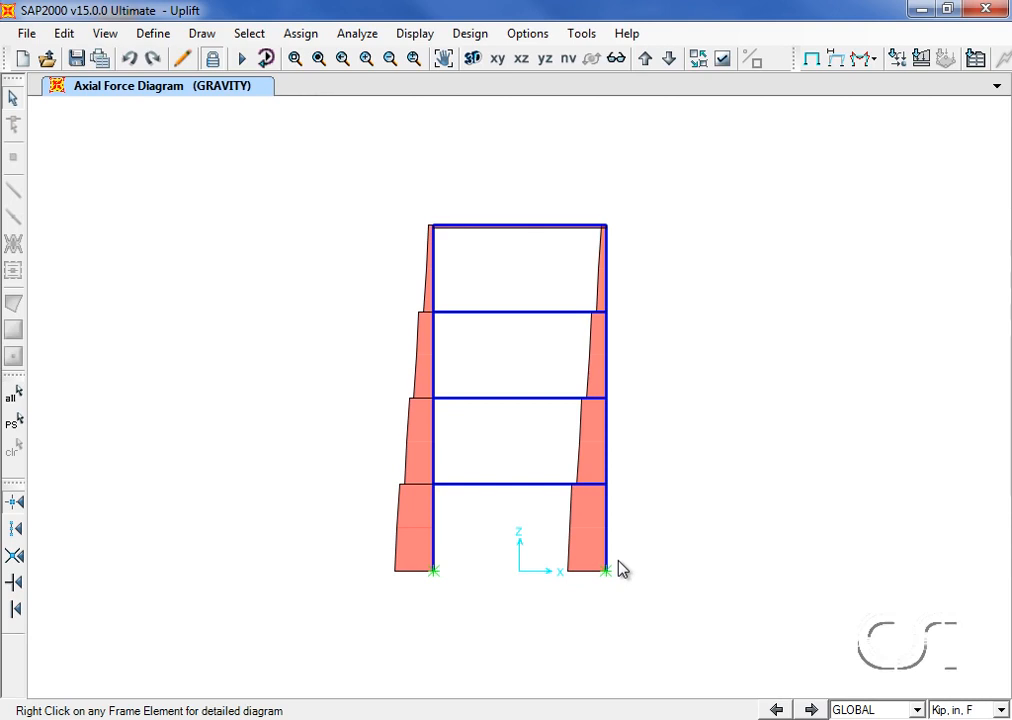
# Display the deformed shape for the UPLIFT case at time 1 with automatic scaling and cubic curves.
pyautogui.click(421, 42)
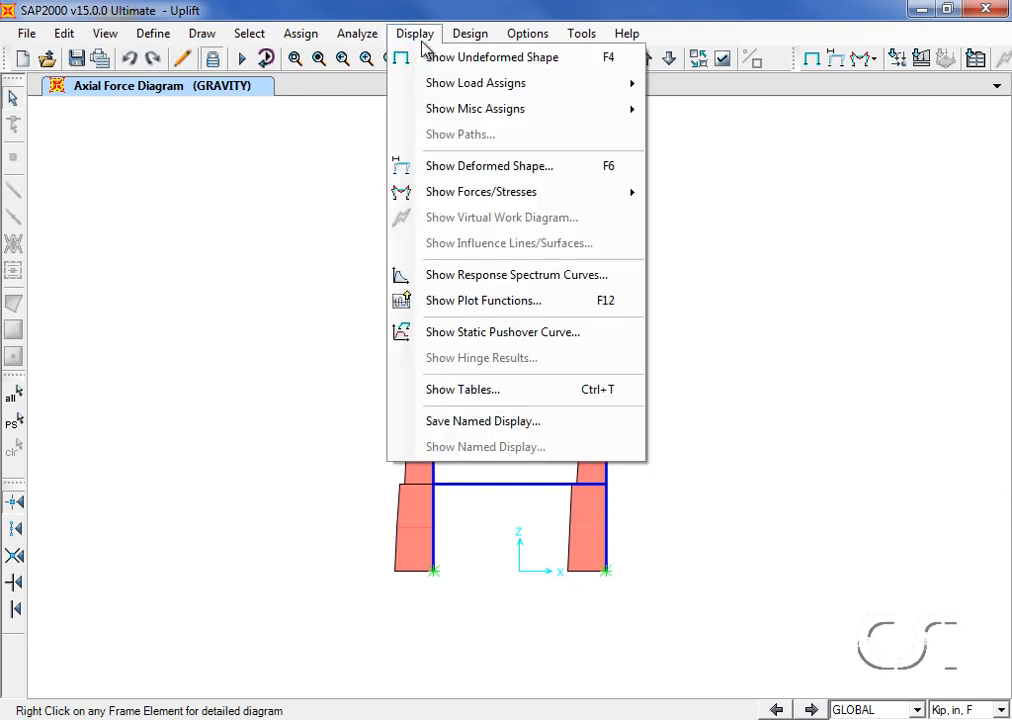
pyautogui.click(452, 165)
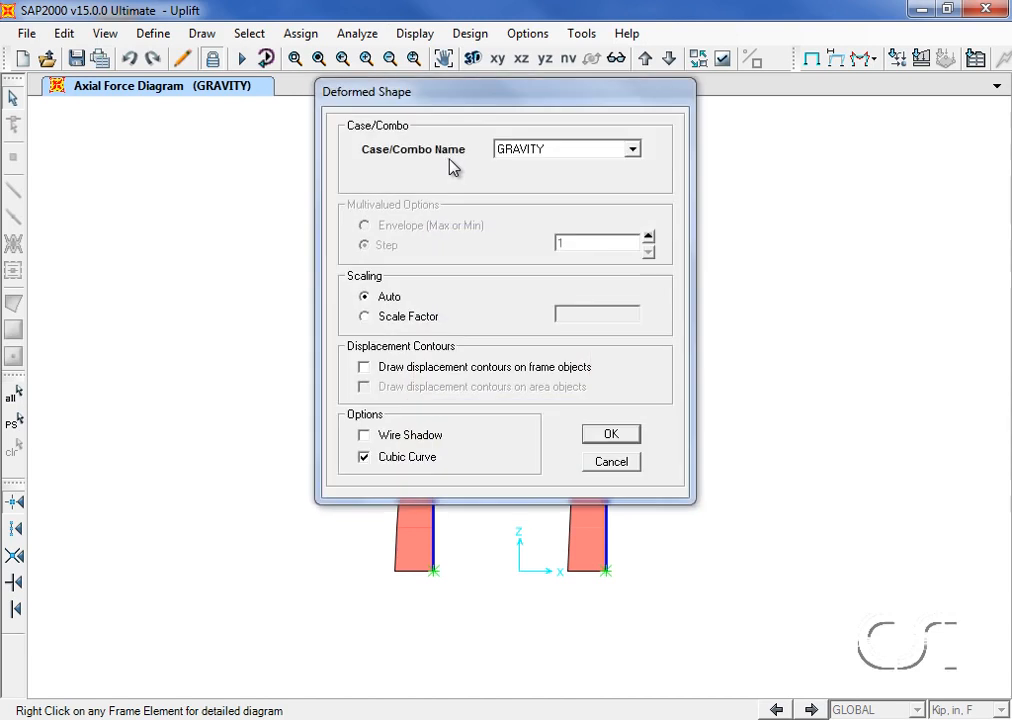
pyautogui.click(517, 152)
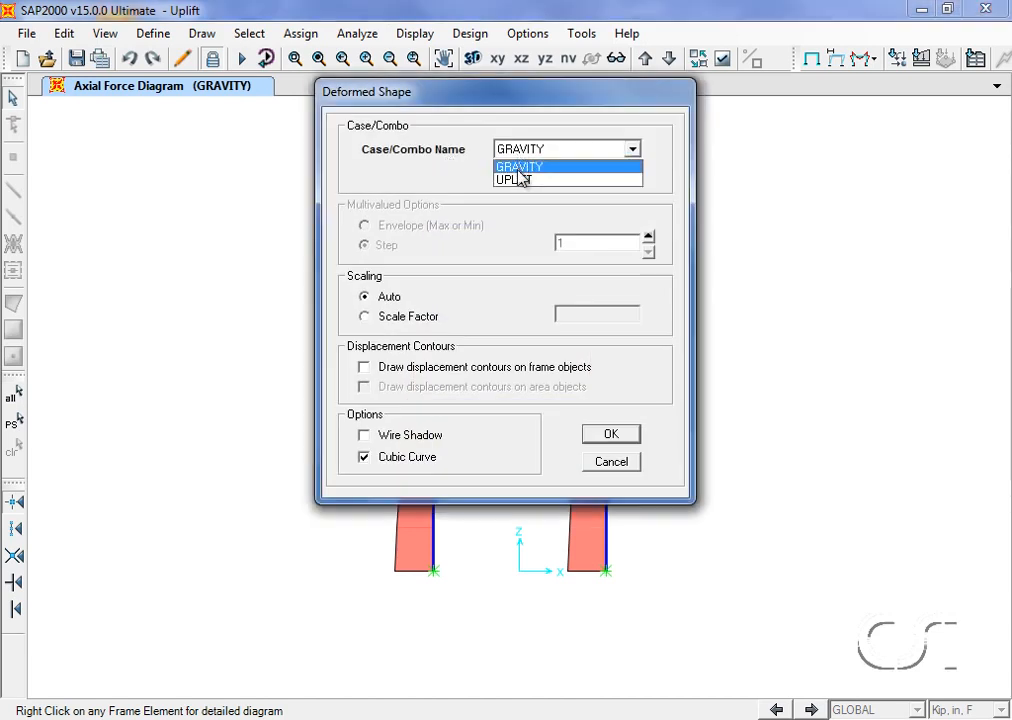
pyautogui.click(517, 181)
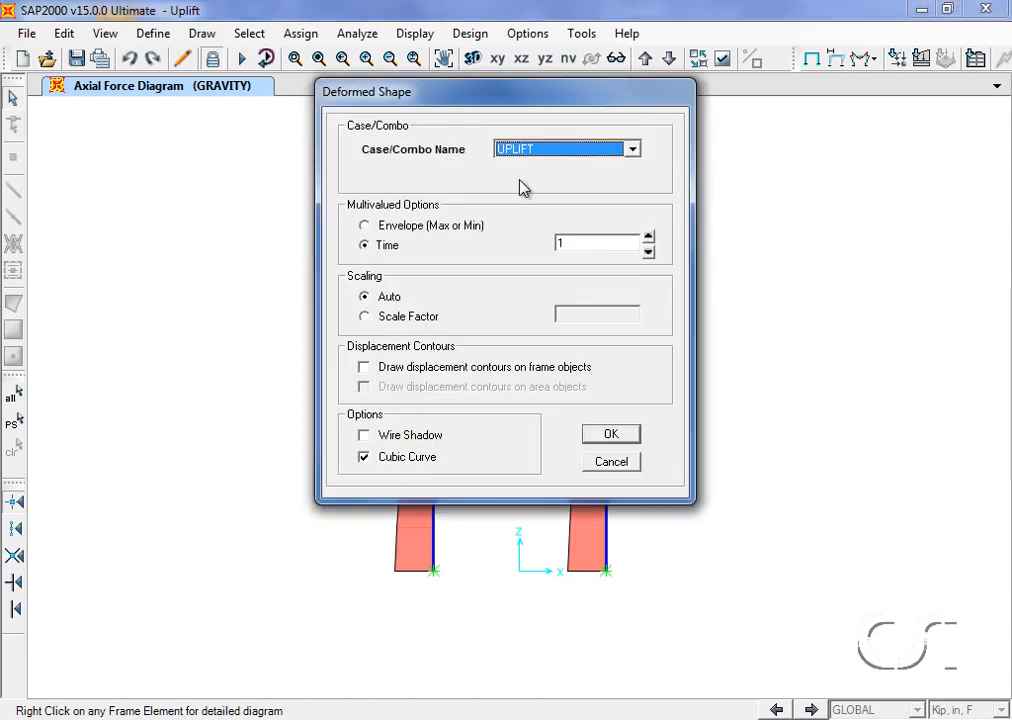
pyautogui.click(611, 436)
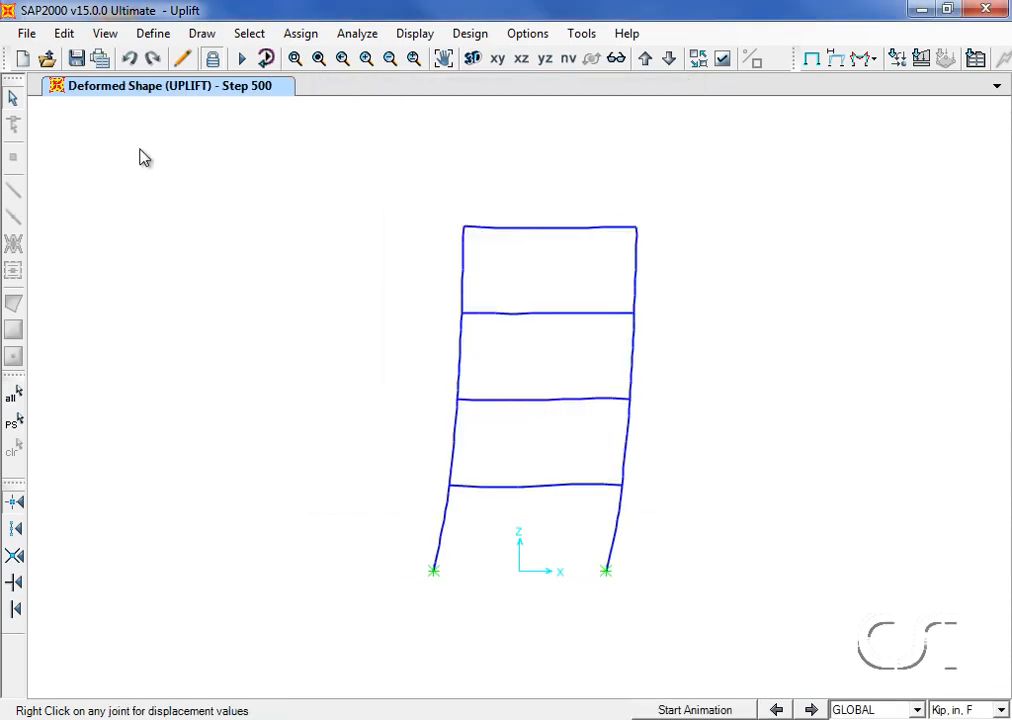
# Create a multi-step animation video of the UPLIFT case from time 0 to 10, named Uplift in the Model folder, using uncompressed full frames.
pyautogui.click(28, 35)
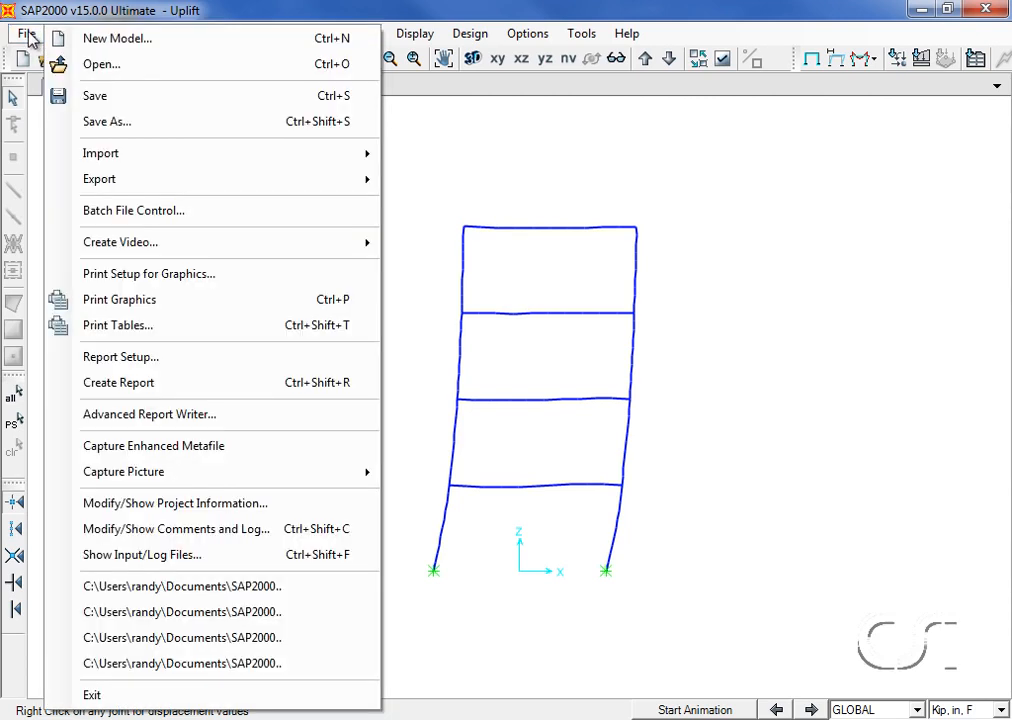
pyautogui.moveTo(88, 242)
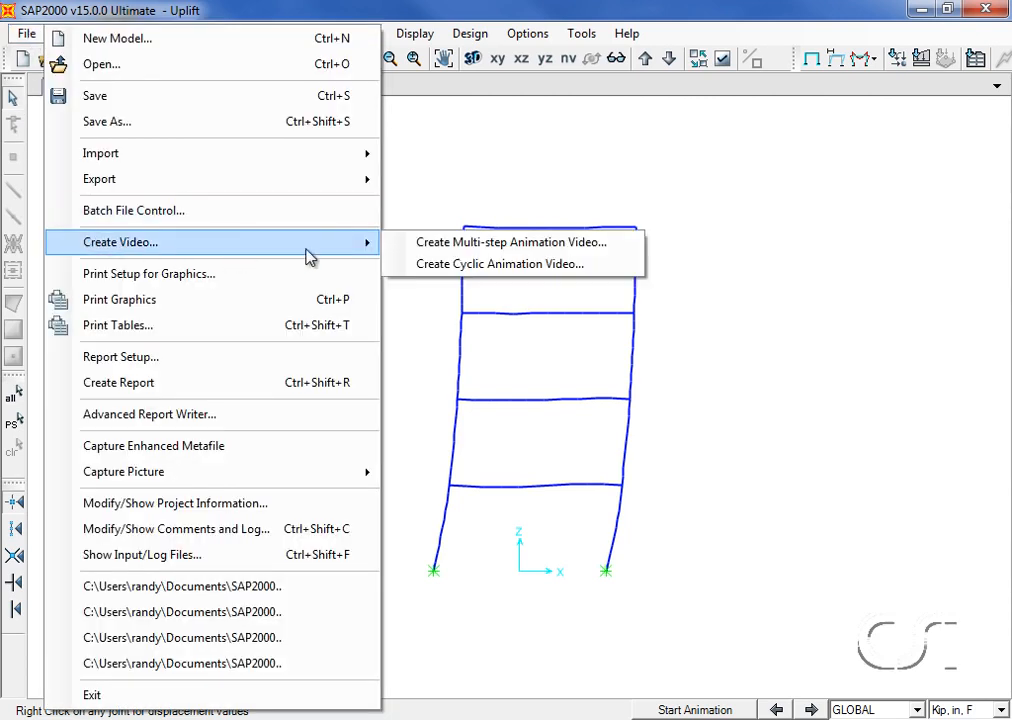
pyautogui.click(526, 250)
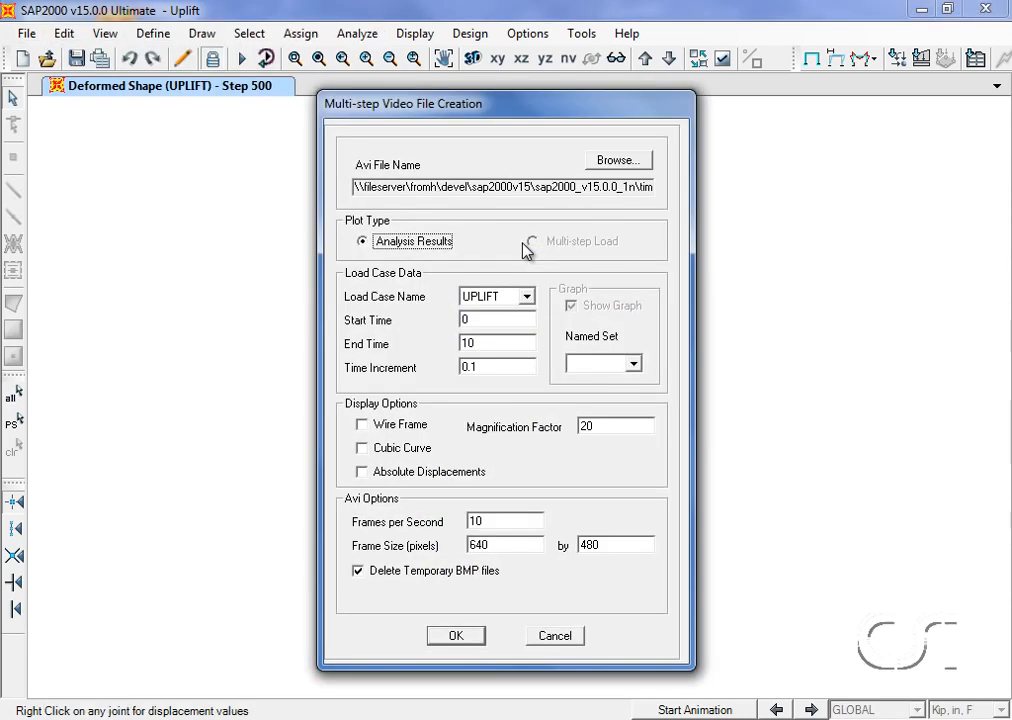
pyautogui.click(638, 163)
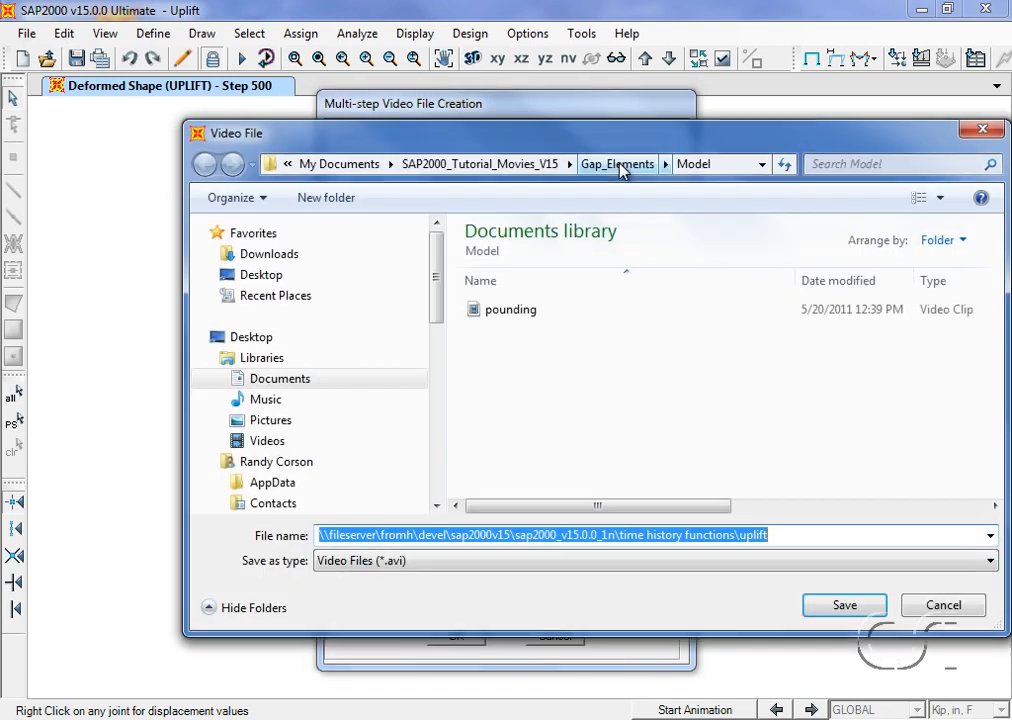
pyautogui.write('U')
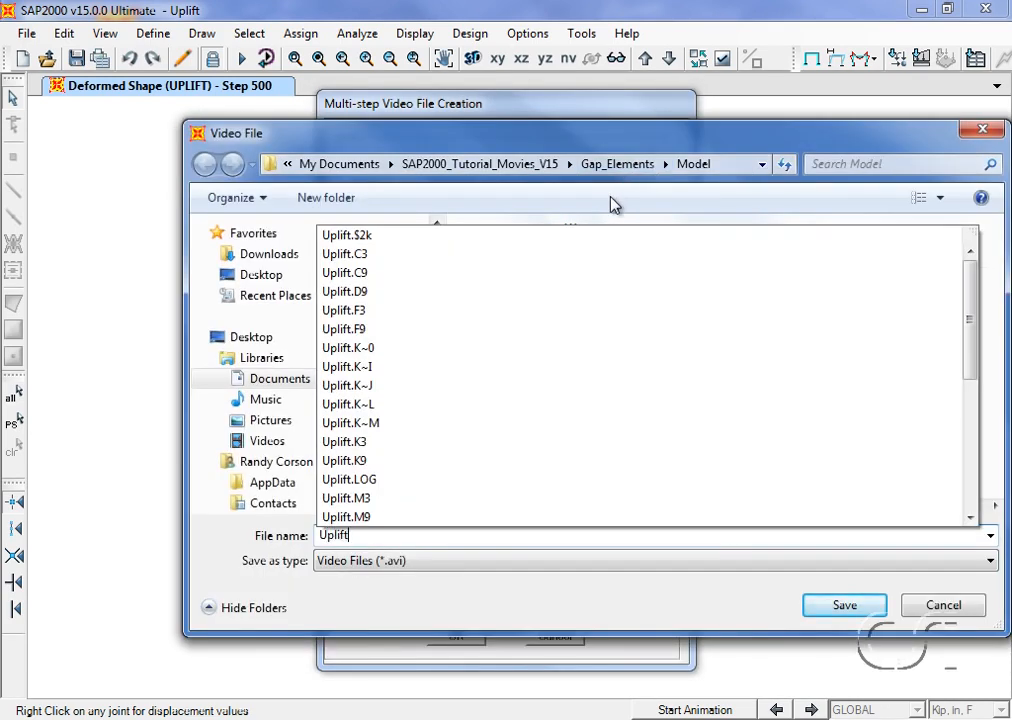
pyautogui.write('plift')
pyautogui.click(845, 607)
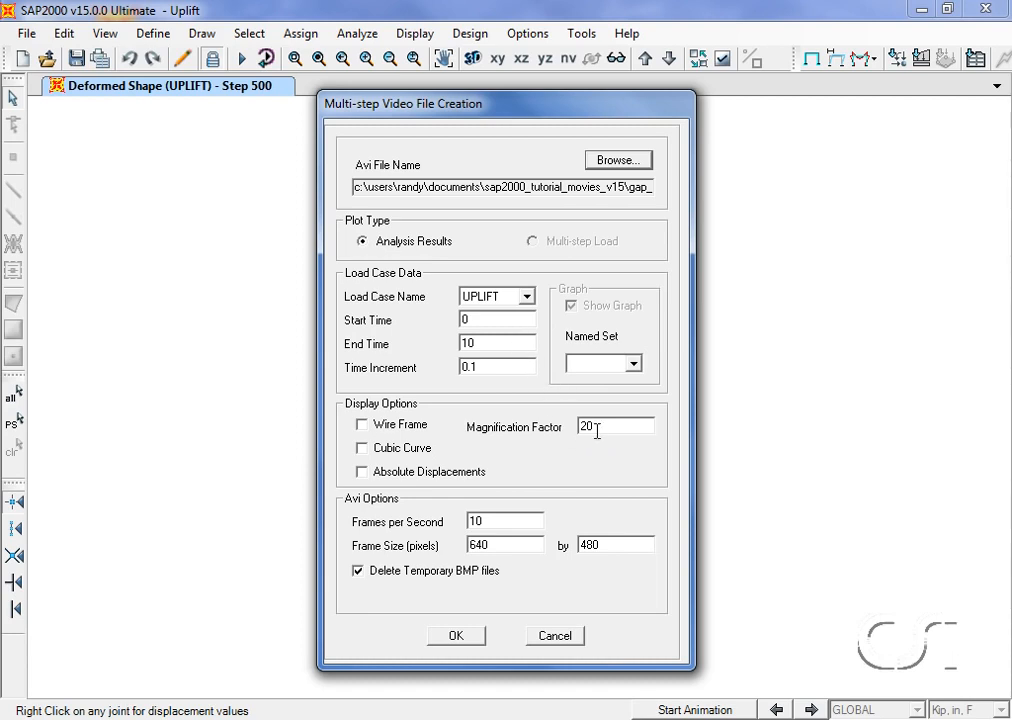
pyautogui.click(452, 638)
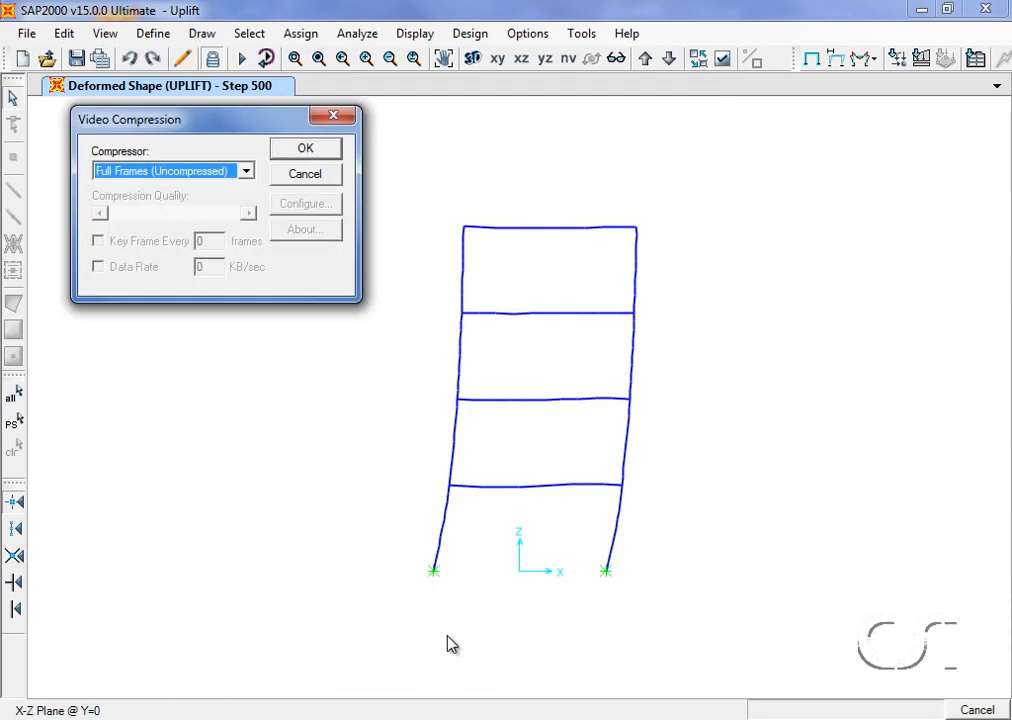
pyautogui.click(307, 150)
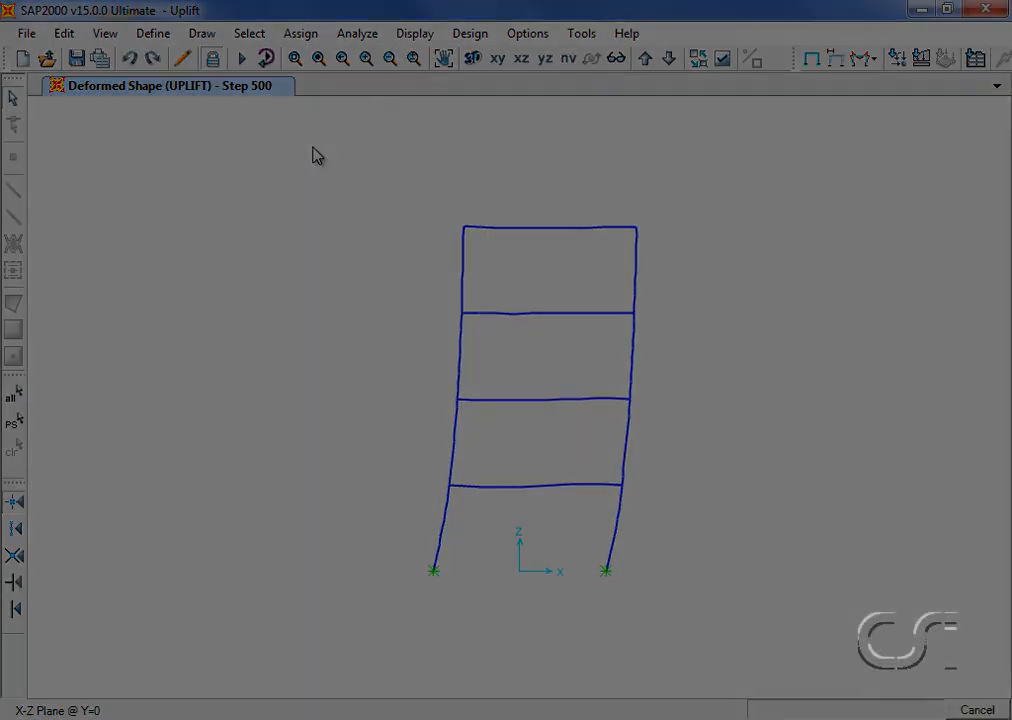